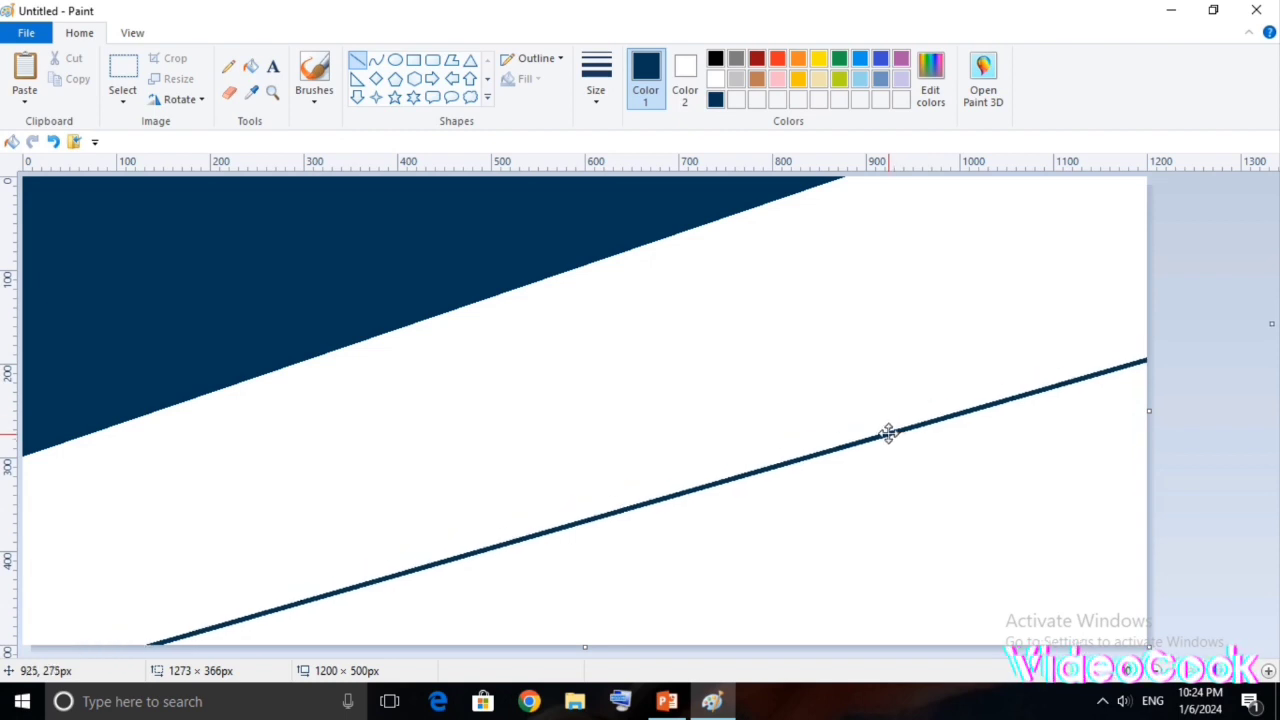
# Fill the middle diagonal band with medium blue (luminosity 70) and the remaining white area with the palette's bright blue.
pyautogui.click(945, 68)
pyautogui.moveTo(837, 360)
pyautogui.mouseDown()
pyautogui.moveTo(857, 340)
pyautogui.moveTo(837, 343)
pyautogui.mouseUp()
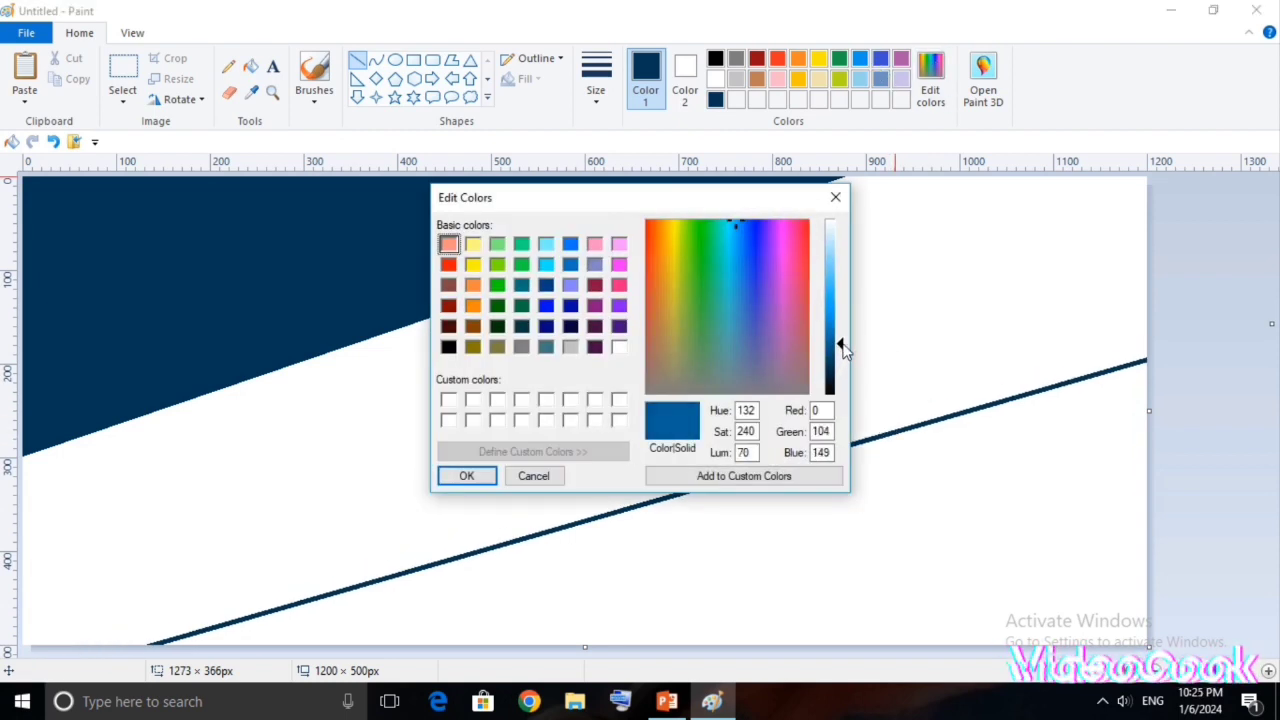
pyautogui.click(468, 476)
pyautogui.click(250, 66)
pyautogui.click(650, 300)
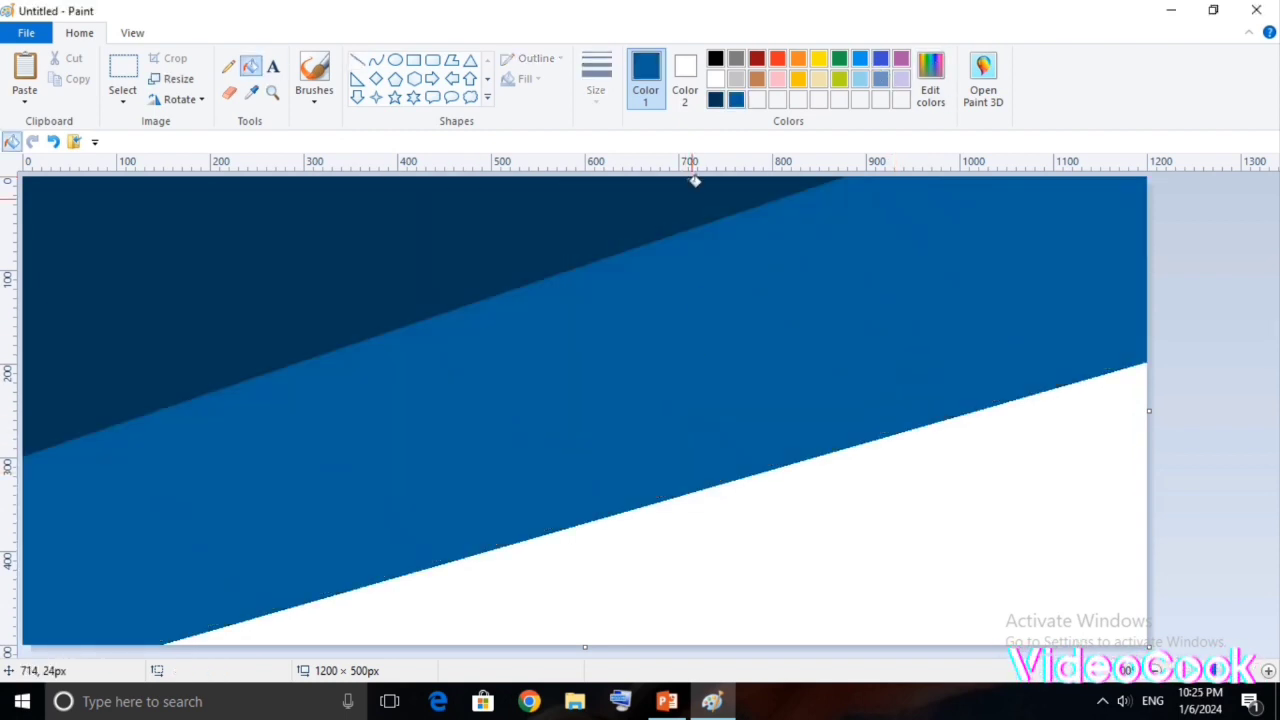
pyautogui.click(860, 58)
pyautogui.click(981, 579)
# Blend the three blue bands into a smooth vertical gradient by resizing the picture and restoring it to 1200 × 500 pixels.
pyautogui.click(178, 79)
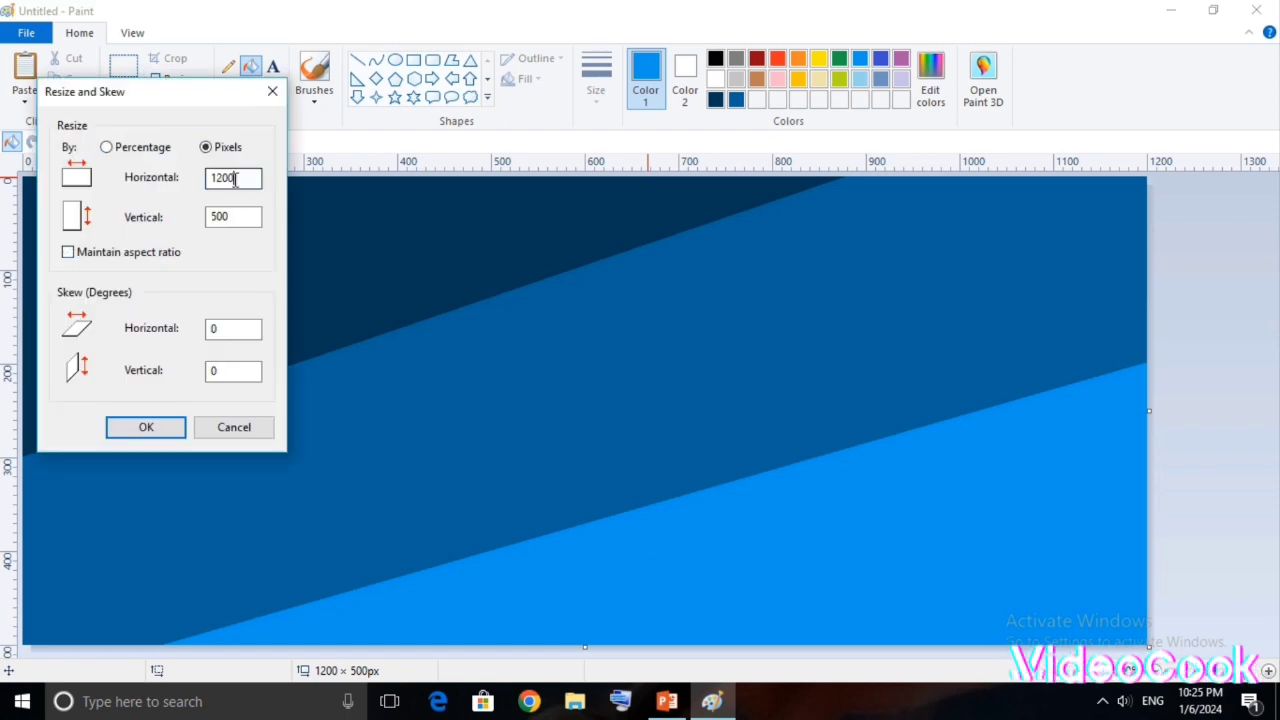
pyautogui.press('Return')
pyautogui.hotkey('ctrl', 'w')
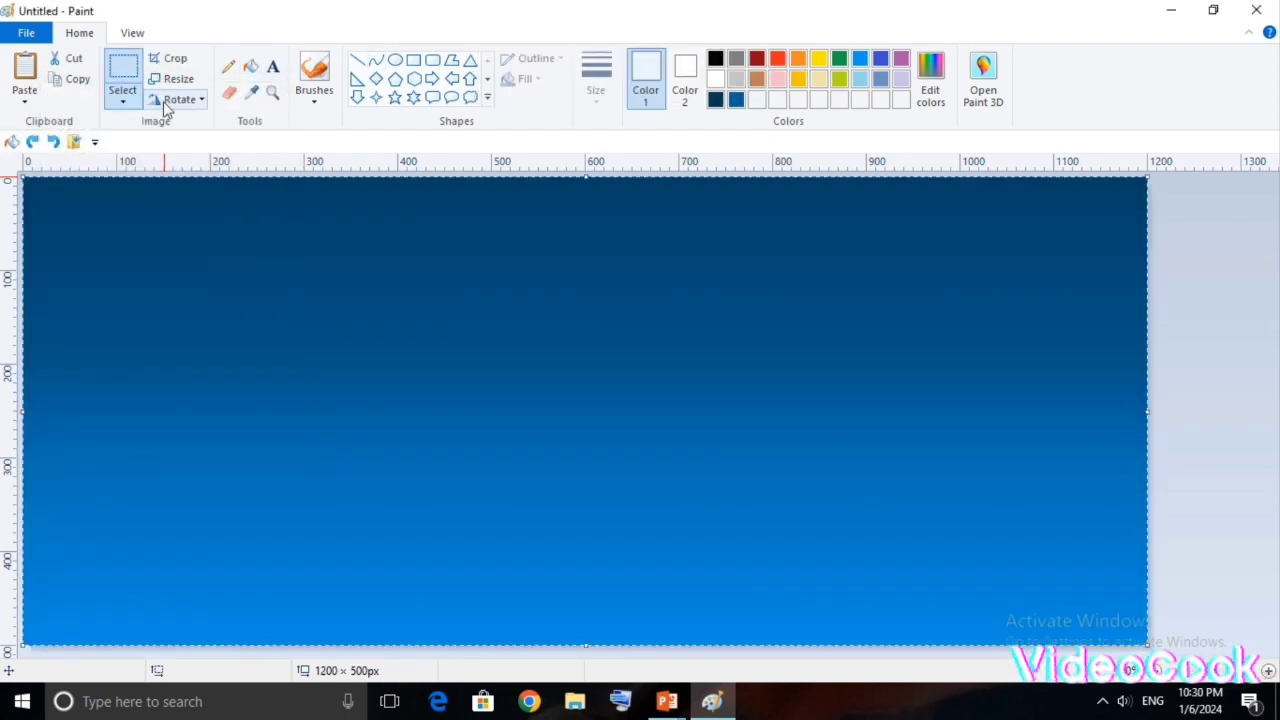
# Flip the selected gradient copy vertically and squash it into a strip about 100 pixels tall along the canvas's lower edge.
pyautogui.click(180, 99)
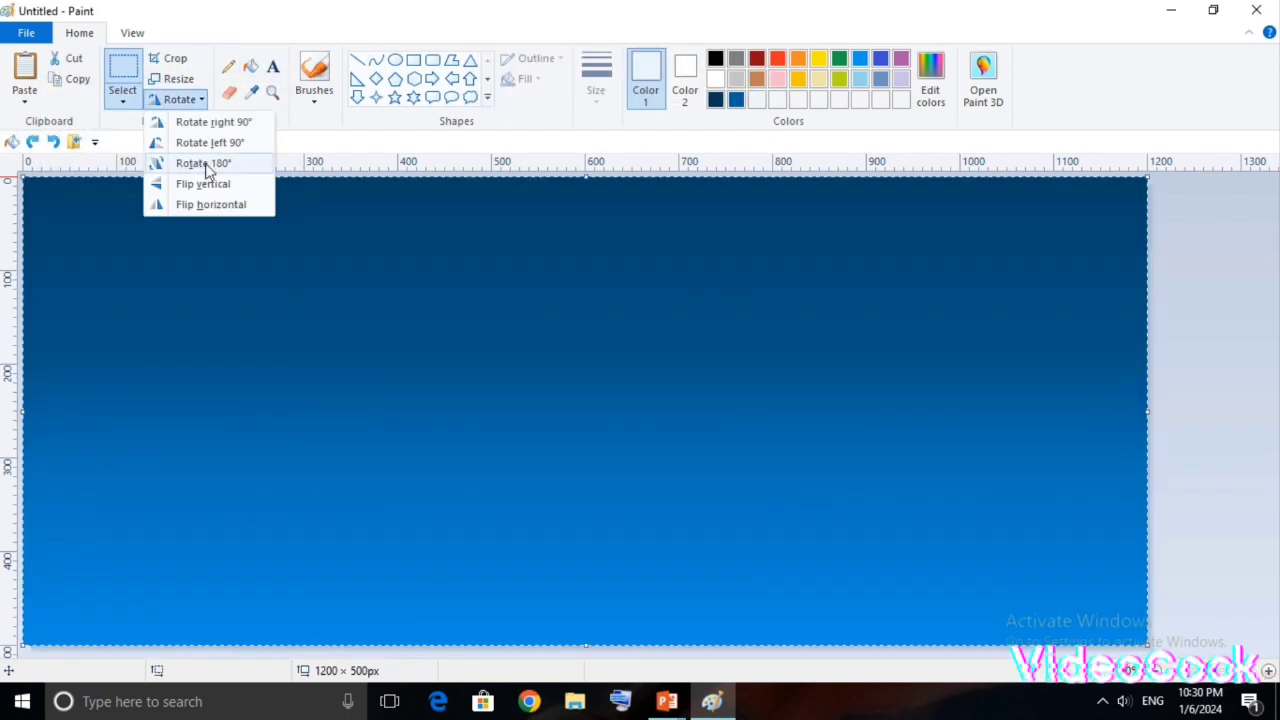
pyautogui.click(200, 182)
pyautogui.moveTo(585, 176); pyautogui.dragTo(605, 560)
# Paint rolling snow hills in near-white with a textured brush, covering the whole lower strip of the canvas.
pyautogui.click(314, 72)
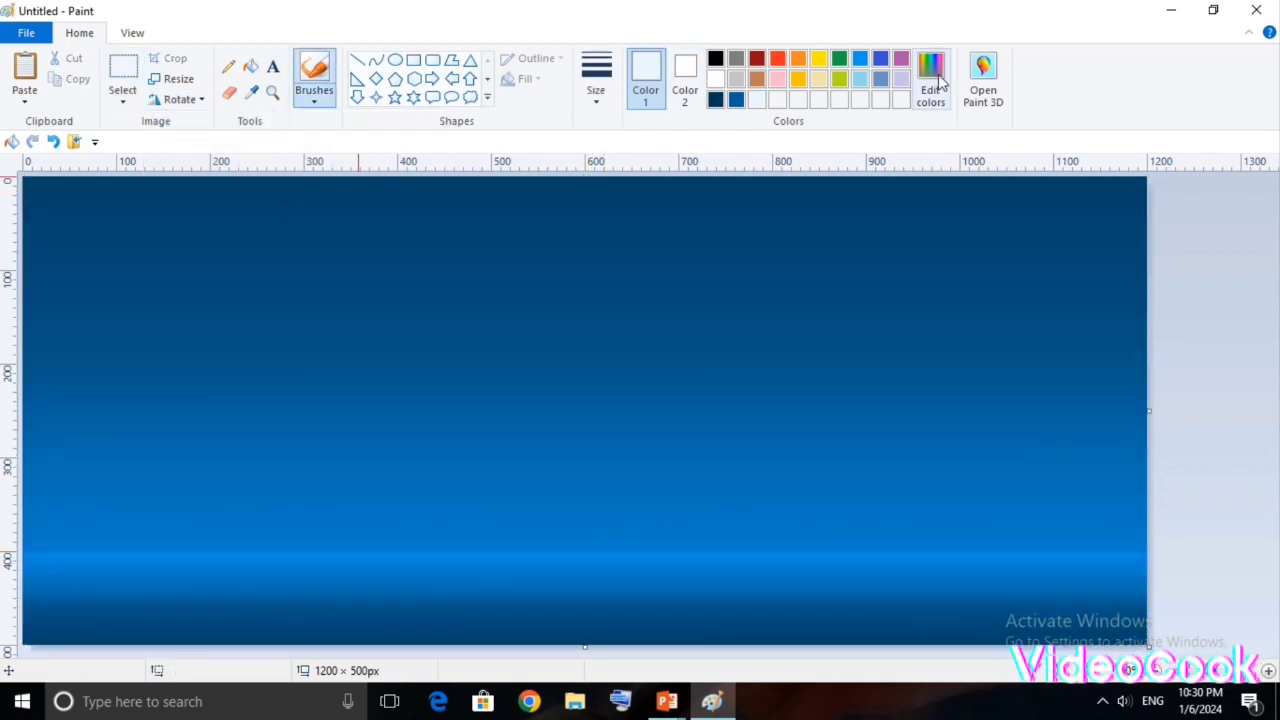
pyautogui.click(930, 72)
pyautogui.click(465, 479)
pyautogui.moveTo(37, 549)
pyautogui.mouseDown()
pyautogui.moveTo(347, 602)
pyautogui.moveTo(30, 537)
pyautogui.moveTo(206, 561)
pyautogui.moveTo(144, 540)
pyautogui.moveTo(401, 610)
pyautogui.moveTo(389, 550)
pyautogui.moveTo(295, 560)
pyautogui.moveTo(610, 638)
pyautogui.moveTo(580, 565)
pyautogui.moveTo(691, 586)
pyautogui.moveTo(747, 568)
pyautogui.moveTo(684, 572)
pyautogui.moveTo(1112, 575)
pyautogui.moveTo(1134, 564)
pyautogui.moveTo(945, 541)
pyautogui.moveTo(871, 565)
pyautogui.moveTo(427, 553)
pyautogui.moveTo(599, 540)
pyautogui.moveTo(479, 541)
pyautogui.moveTo(824, 553)
pyautogui.moveTo(1176, 514)
pyautogui.moveTo(580, 594)
pyautogui.moveTo(8, 540)
pyautogui.mouseUp()
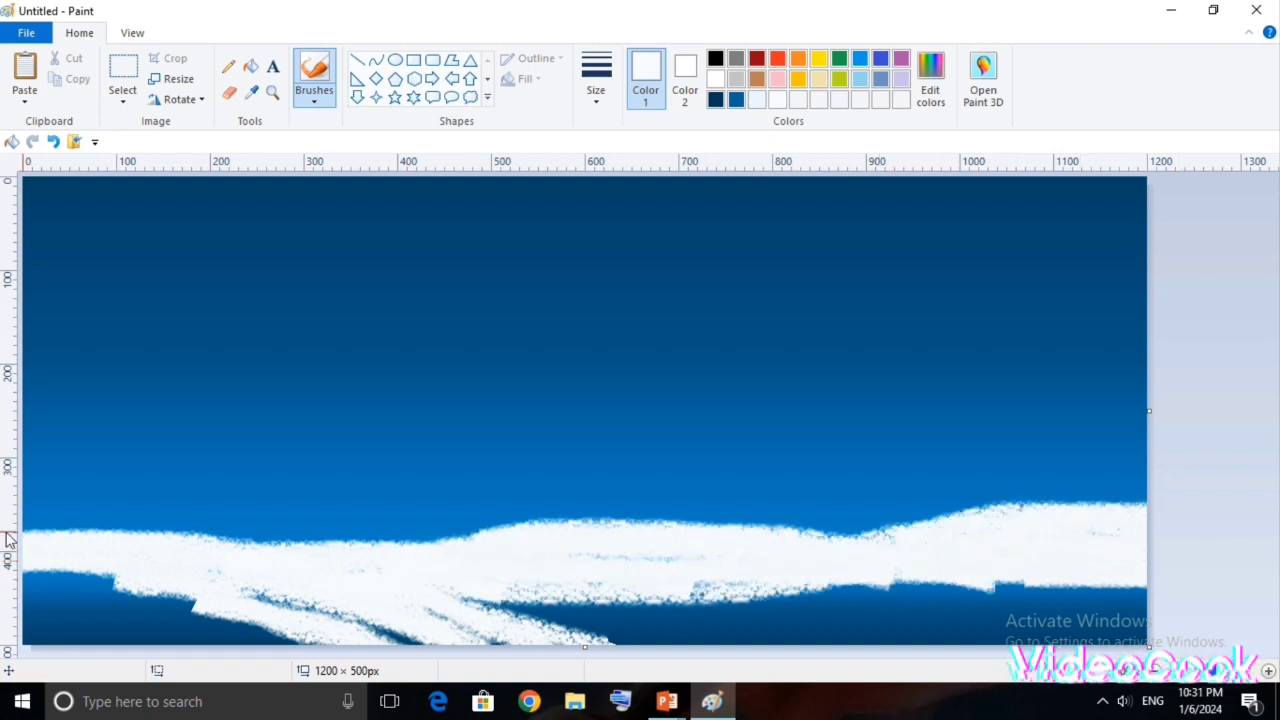
pyautogui.moveTo(421, 612)
pyautogui.mouseDown()
pyautogui.moveTo(528, 636)
pyautogui.moveTo(234, 532)
pyautogui.moveTo(372, 620)
pyautogui.moveTo(1092, 596)
pyautogui.moveTo(955, 620)
pyautogui.moveTo(521, 634)
pyautogui.moveTo(487, 655)
pyautogui.moveTo(150, 600)
pyautogui.moveTo(193, 635)
pyautogui.moveTo(620, 595)
pyautogui.mouseUp()
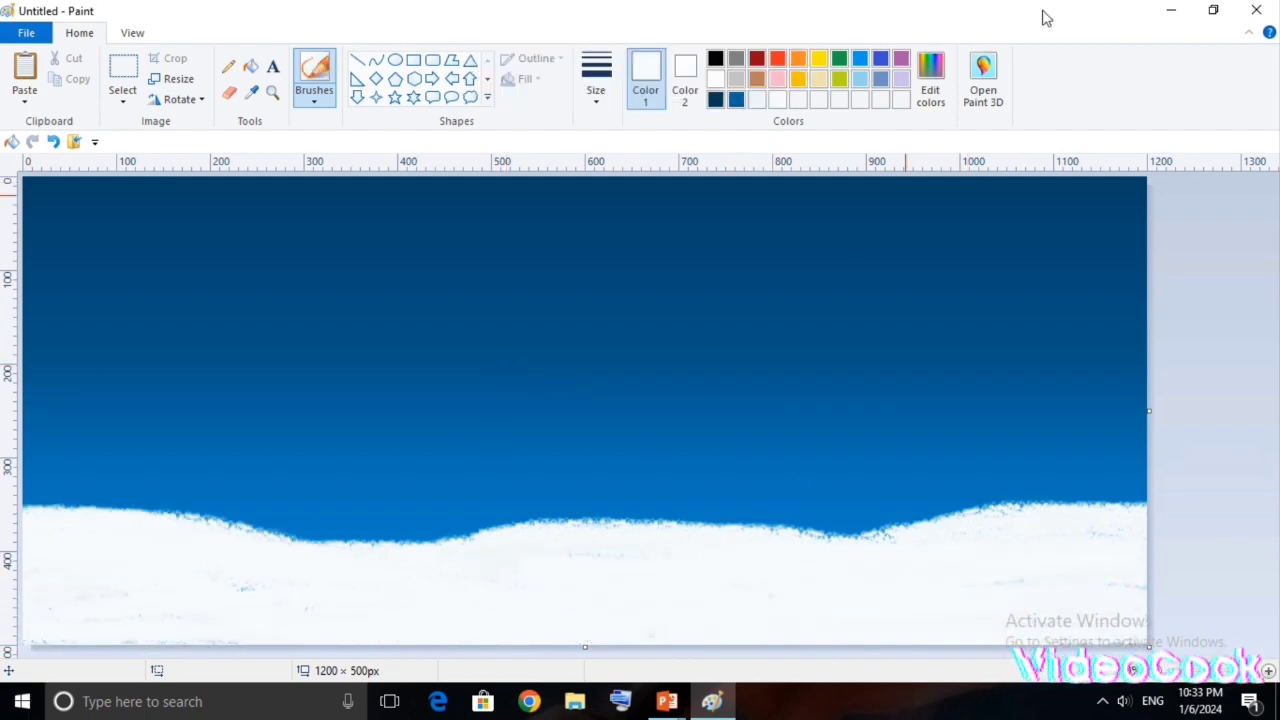
# Pick a light blue and brush a shading band down the left slope of the snow.
pyautogui.click(930, 75)
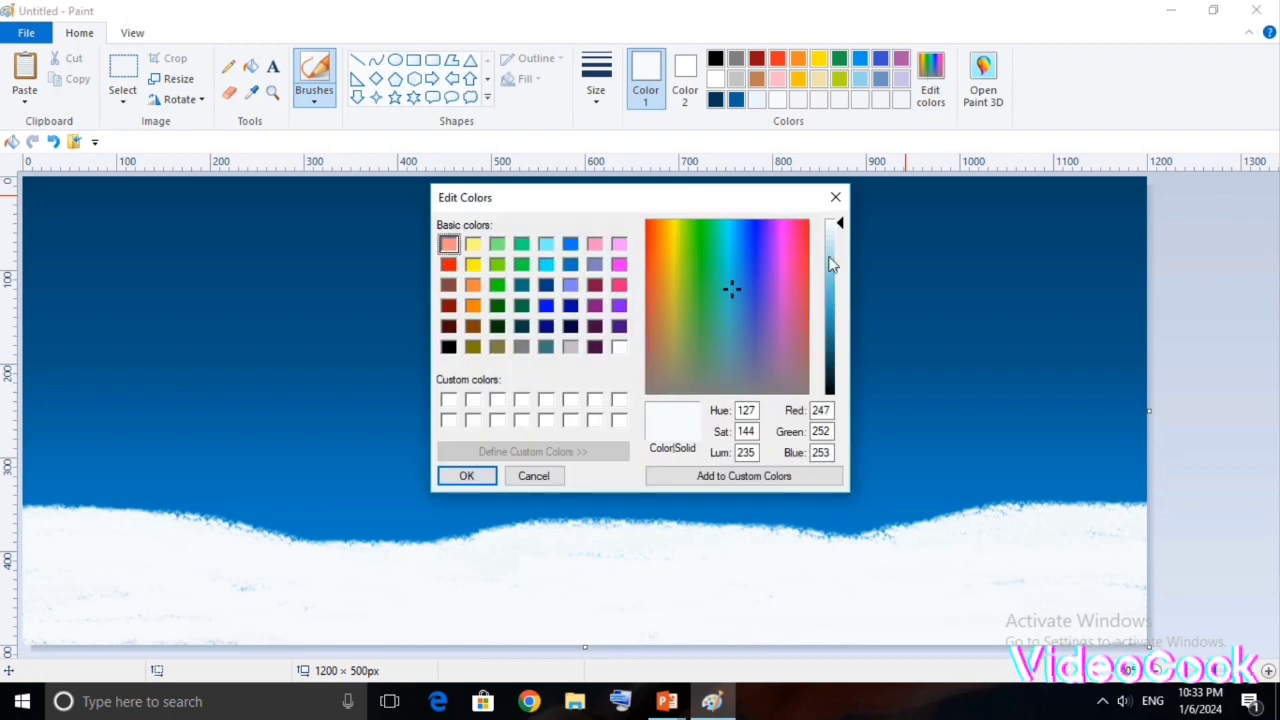
pyautogui.click(836, 266)
pyautogui.click(457, 474)
pyautogui.moveTo(29, 540)
pyautogui.mouseDown()
pyautogui.moveTo(170, 556)
pyautogui.moveTo(290, 607)
pyautogui.mouseUp()
pyautogui.moveTo(112, 552); pyautogui.dragTo(36, 548)
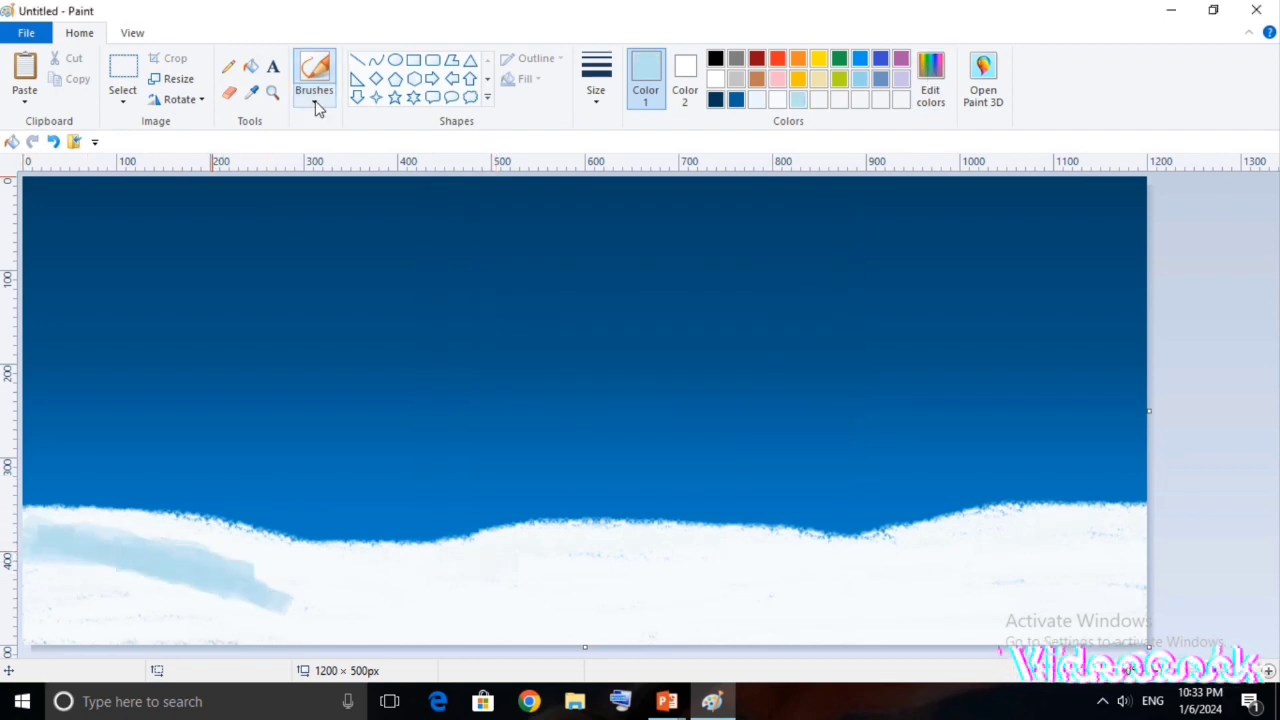
# Switch to another brush and paint more light-blue shading down the left slope and across the middle and right snow.
pyautogui.click(315, 101)
pyautogui.click(351, 168)
pyautogui.moveTo(393, 626)
pyautogui.mouseDown()
pyautogui.moveTo(123, 561)
pyautogui.moveTo(303, 576)
pyautogui.moveTo(445, 646)
pyautogui.mouseUp()
pyautogui.moveTo(470, 545)
pyautogui.mouseDown()
pyautogui.moveTo(600, 575)
pyautogui.moveTo(880, 598)
pyautogui.moveTo(412, 553)
pyautogui.mouseUp()
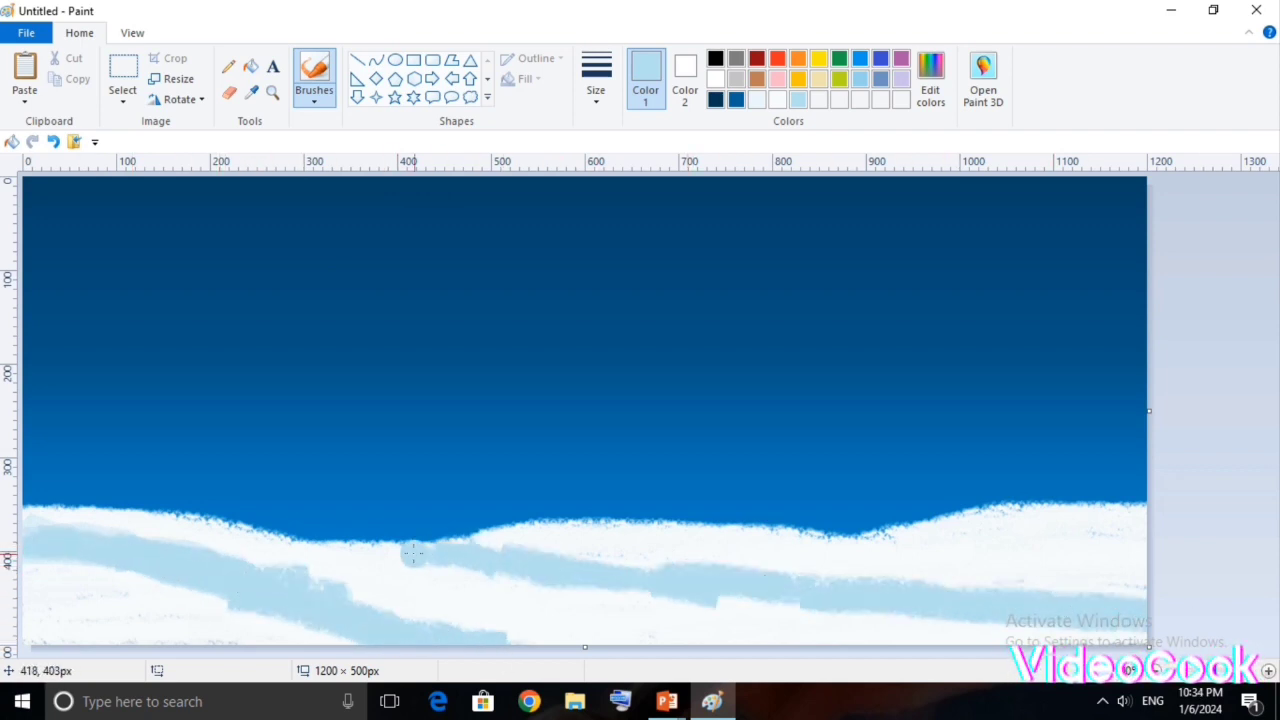
pyautogui.moveTo(60, 566)
pyautogui.mouseDown()
pyautogui.moveTo(34, 618)
pyautogui.moveTo(291, 622)
pyautogui.mouseUp()
# Pick a deeper blue and paint the lower-left corner of the snow with it.
pyautogui.click(930, 80)
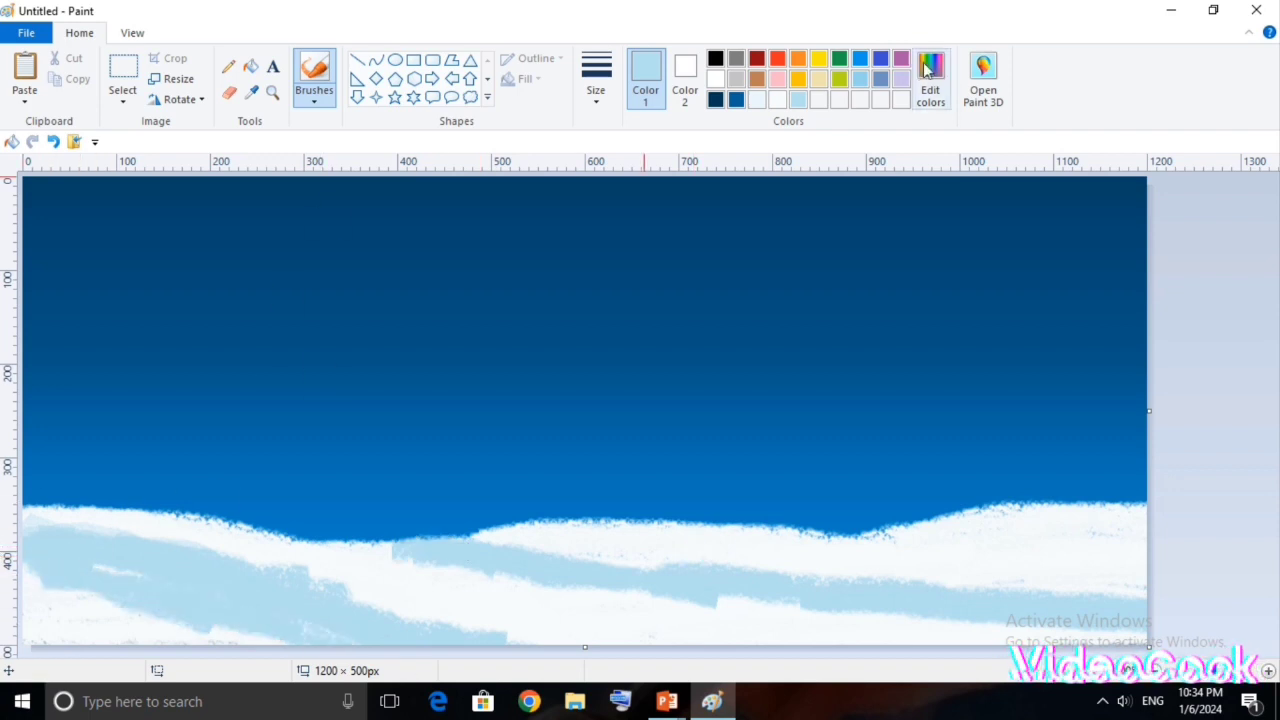
pyautogui.click(466, 476)
pyautogui.moveTo(140, 570)
pyautogui.mouseDown()
pyautogui.moveTo(23, 627)
pyautogui.moveTo(112, 614)
pyautogui.moveTo(120, 628)
pyautogui.moveTo(97, 605)
pyautogui.mouseUp()
# Paint a medium-blue band (RGB 125, 204, 223) across the central snow and light-blue shading over the right hill.
pyautogui.click(930, 100)
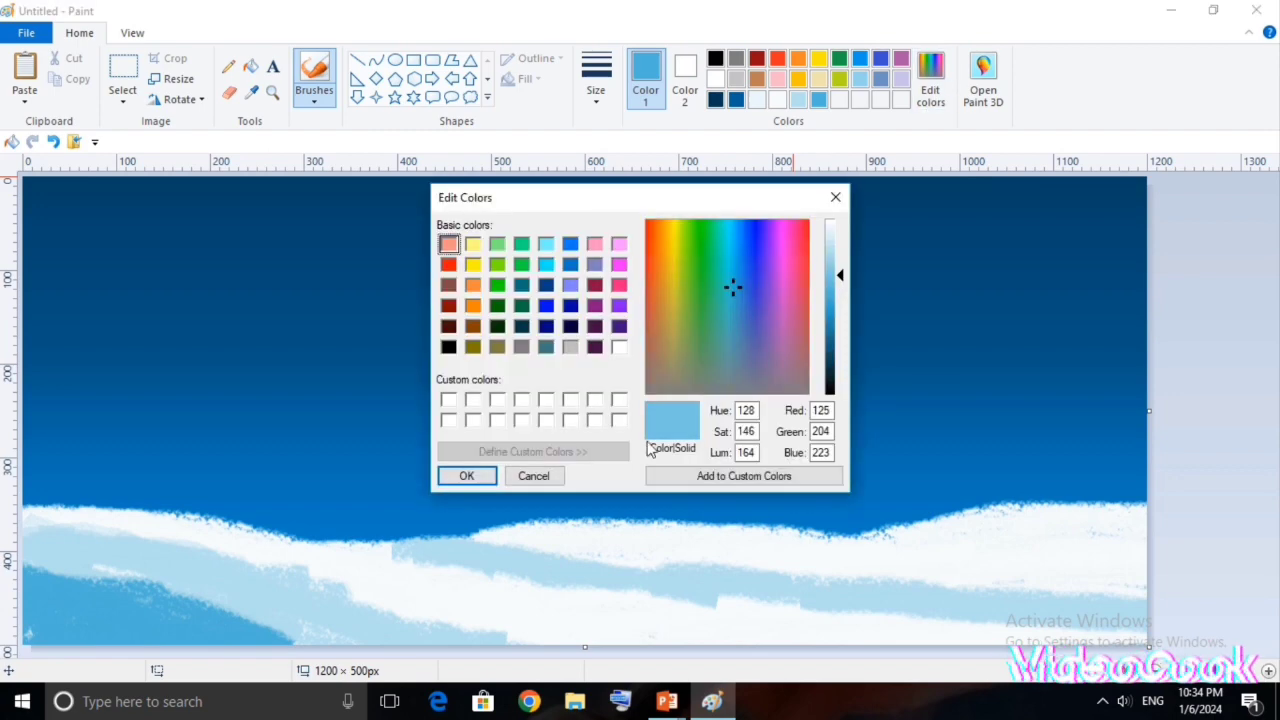
pyautogui.click(463, 474)
pyautogui.moveTo(408, 562)
pyautogui.mouseDown()
pyautogui.moveTo(928, 612)
pyautogui.moveTo(1007, 635)
pyautogui.moveTo(343, 548)
pyautogui.moveTo(512, 590)
pyautogui.moveTo(885, 618)
pyautogui.mouseUp()
pyautogui.click(757, 99)
pyautogui.click(798, 99)
pyautogui.moveTo(971, 537)
pyautogui.mouseDown()
pyautogui.moveTo(1131, 602)
pyautogui.moveTo(1078, 568)
pyautogui.moveTo(873, 585)
pyautogui.moveTo(570, 553)
pyautogui.mouseUp()
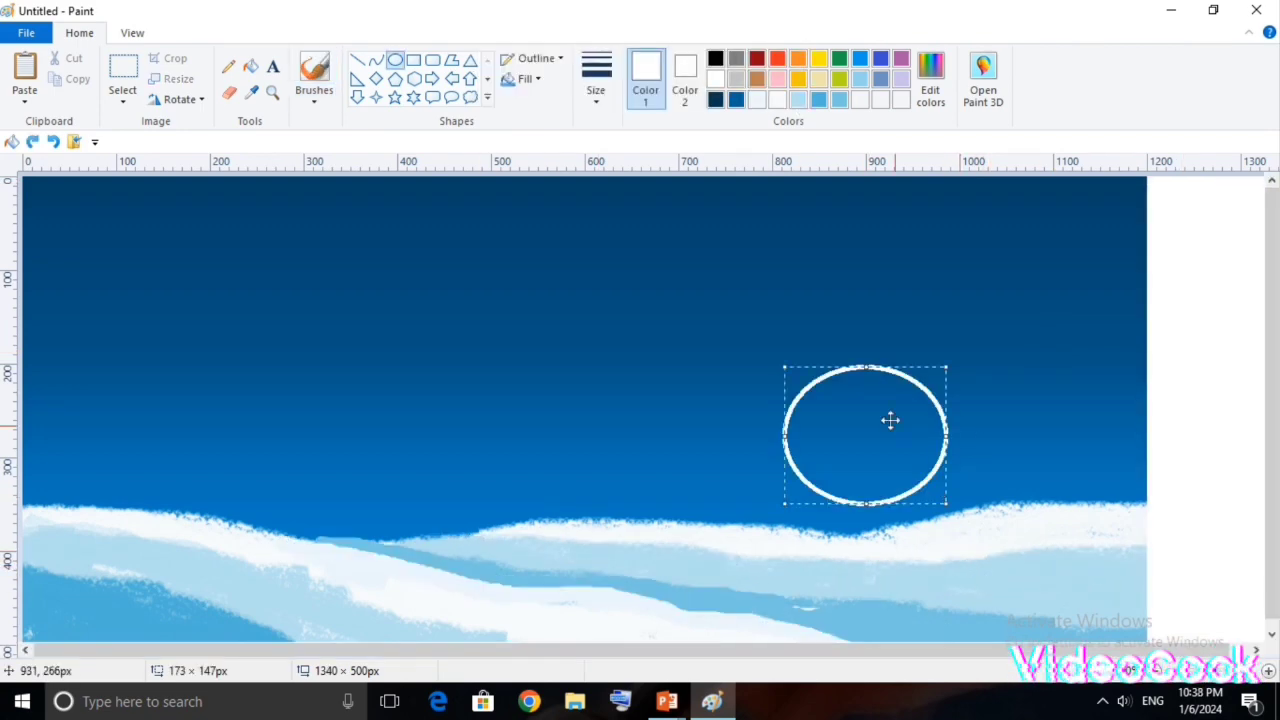
# Move the white circle higher in the sky and stretch it to about 173 × 171 pixels as the moon.
pyautogui.moveTo(889, 420); pyautogui.dragTo(908, 387)
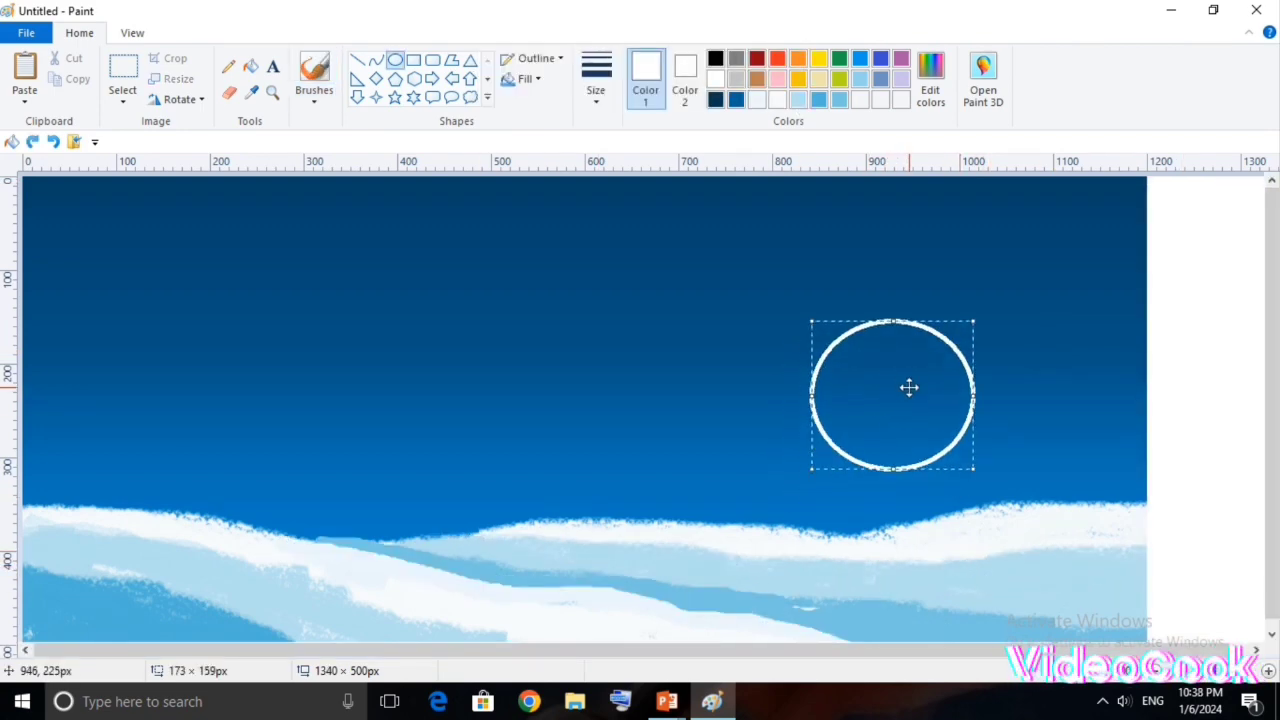
pyautogui.moveTo(892, 321); pyautogui.dragTo(900, 302)
# Try to fill the moon's outline with white using the fill tool at several heights.
pyautogui.click(250, 66)
pyautogui.click(908, 336)
pyautogui.click(908, 325)
pyautogui.click(908, 313)
pyautogui.click(909, 302)
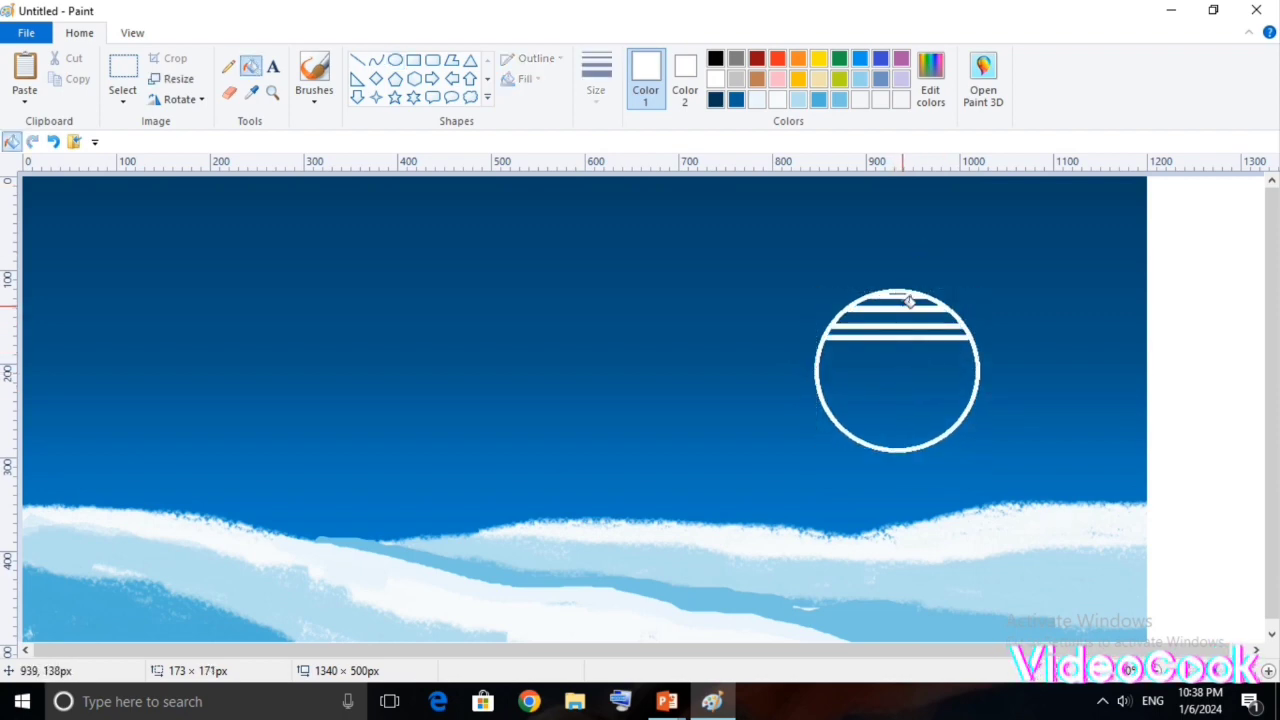
pyautogui.click(911, 345)
pyautogui.click(911, 375)
pyautogui.click(911, 400)
pyautogui.click(910, 415)
pyautogui.click(910, 440)
pyautogui.click(909, 395)
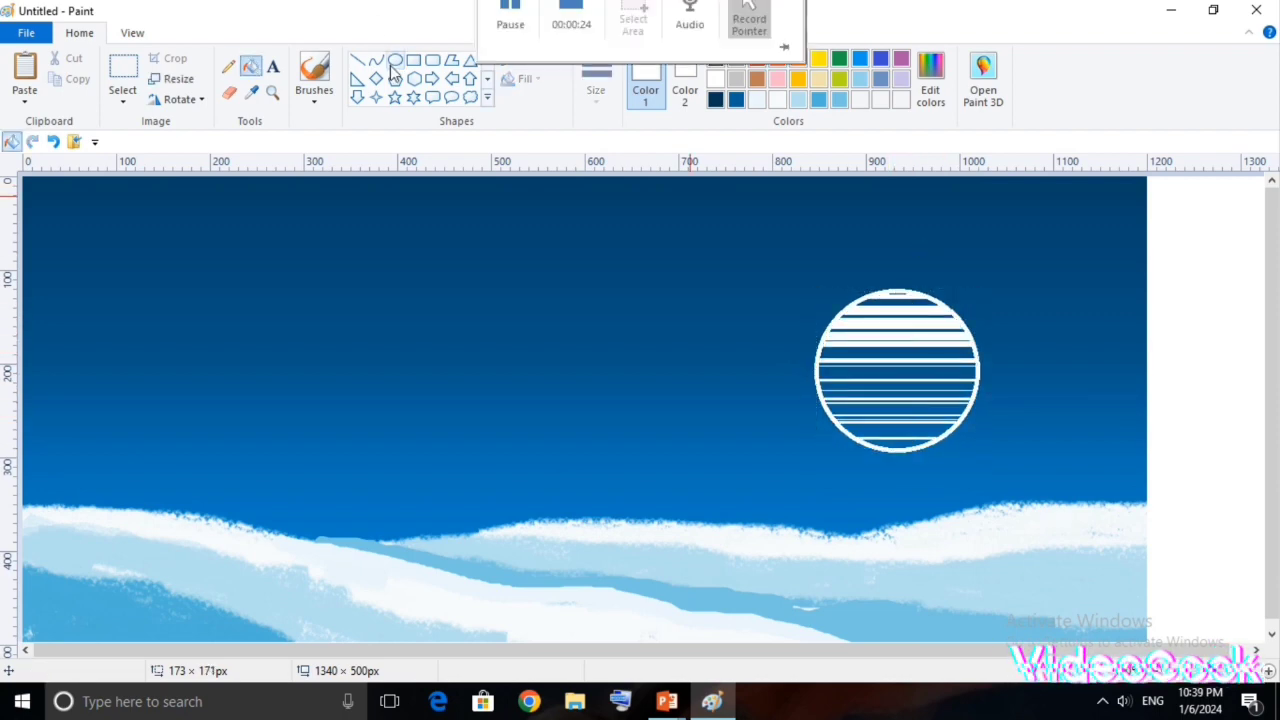
# Paint the inside of the moon solid white with a brush.
pyautogui.click(314, 85)
pyautogui.moveTo(858, 320)
pyautogui.mouseDown()
pyautogui.moveTo(941, 326)
pyautogui.moveTo(954, 372)
pyautogui.moveTo(925, 422)
pyautogui.moveTo(873, 423)
pyautogui.moveTo(841, 395)
pyautogui.moveTo(839, 352)
pyautogui.moveTo(849, 333)
pyautogui.moveTo(903, 351)
pyautogui.mouseUp()
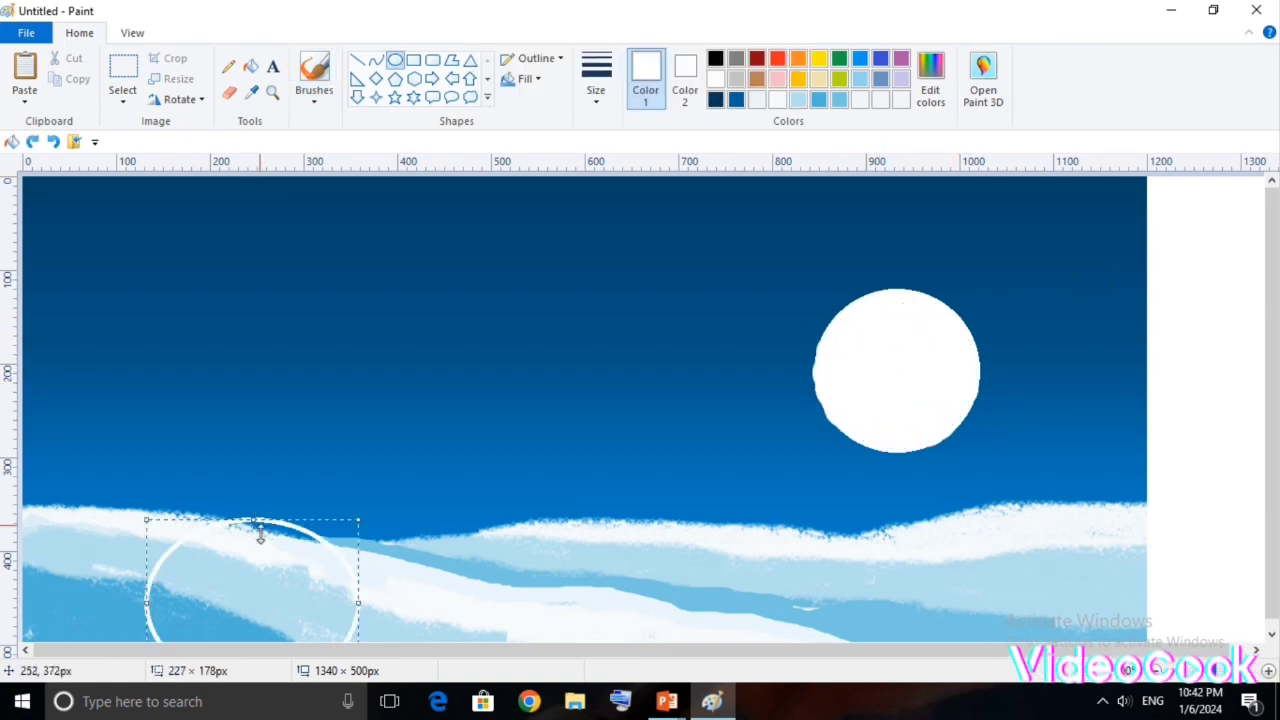
# Draw a smaller white oval as the snowman's middle ball, overlapping the top of the large lower oval.
pyautogui.moveTo(182, 452); pyautogui.dragTo(373, 566)
pyautogui.moveTo(272, 485)
pyautogui.mouseDown()
pyautogui.moveTo(243, 471)
pyautogui.moveTo(237, 406)
pyautogui.mouseUp()
pyautogui.moveTo(231, 475); pyautogui.dragTo(240, 488)
pyautogui.moveTo(350, 480); pyautogui.dragTo(277, 466)
pyautogui.click(403, 483)
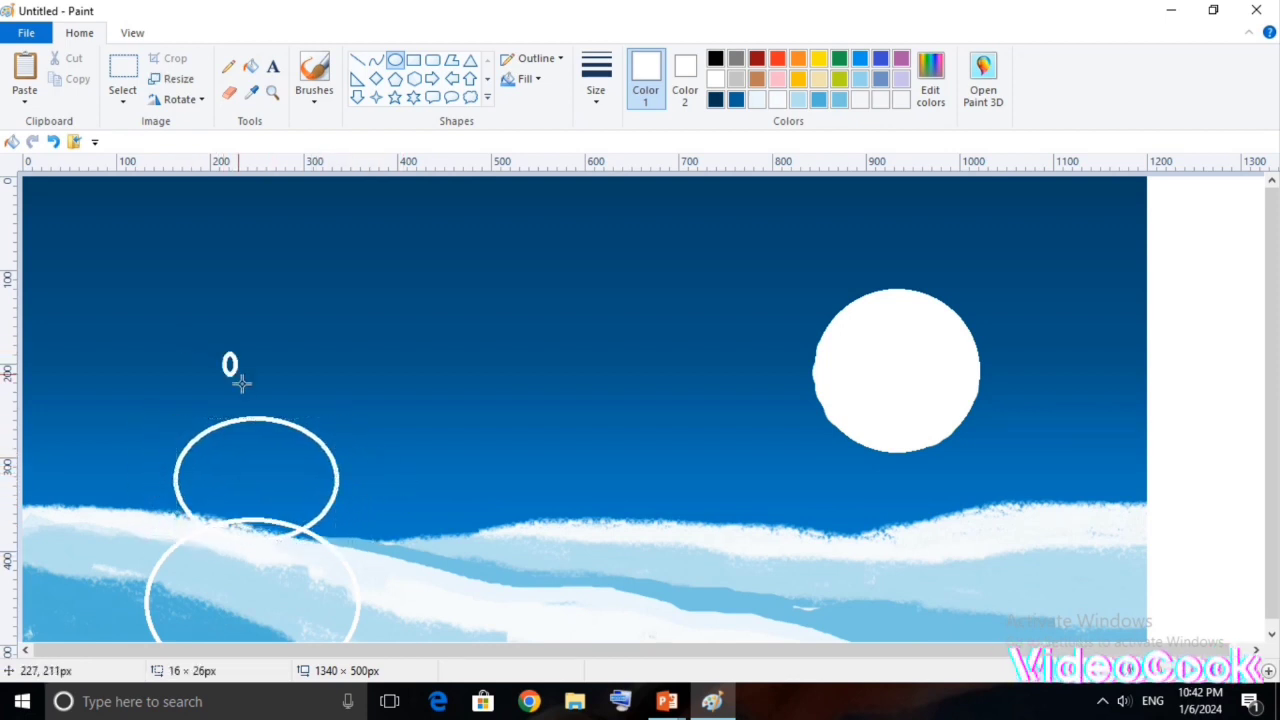
# Draw a white circle for the snowman's head and position it on top of the middle ball.
pyautogui.moveTo(242, 383); pyautogui.dragTo(339, 453)
pyautogui.moveTo(280, 405)
pyautogui.mouseDown()
pyautogui.moveTo(246, 397)
pyautogui.moveTo(244, 354)
pyautogui.moveTo(273, 360)
pyautogui.moveTo(276, 401)
pyautogui.moveTo(228, 394)
pyautogui.moveTo(222, 376)
pyautogui.moveTo(232, 404)
pyautogui.moveTo(278, 370)
pyautogui.moveTo(289, 380)
pyautogui.moveTo(229, 454)
pyautogui.moveTo(206, 461)
pyautogui.moveTo(204, 493)
pyautogui.moveTo(277, 489)
pyautogui.moveTo(284, 449)
pyautogui.moveTo(311, 474)
pyautogui.mouseUp()
pyautogui.click(408, 417)
# Paint the snowman's head, middle ball and lower ball solid white with a brush.
pyautogui.click(314, 100)
pyautogui.click(314, 129)
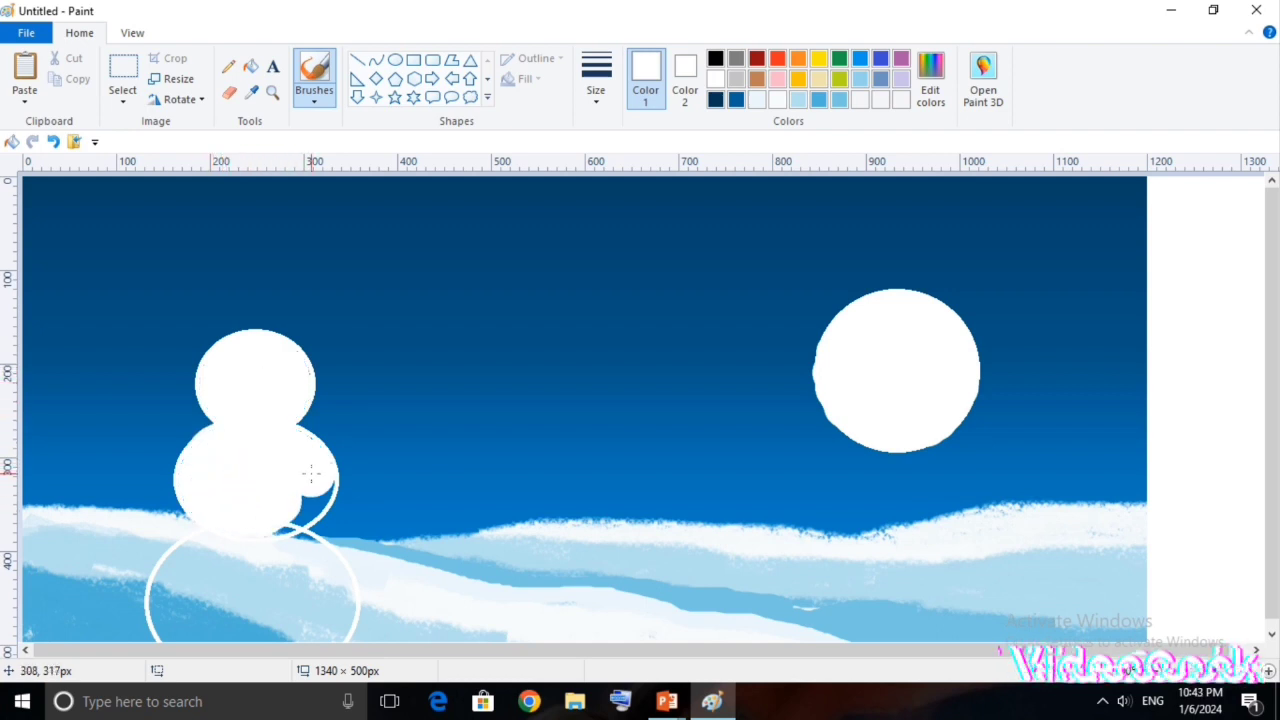
pyautogui.moveTo(196, 468)
pyautogui.mouseDown()
pyautogui.moveTo(181, 616)
pyautogui.moveTo(250, 539)
pyautogui.moveTo(327, 590)
pyautogui.moveTo(262, 577)
pyautogui.mouseUp()
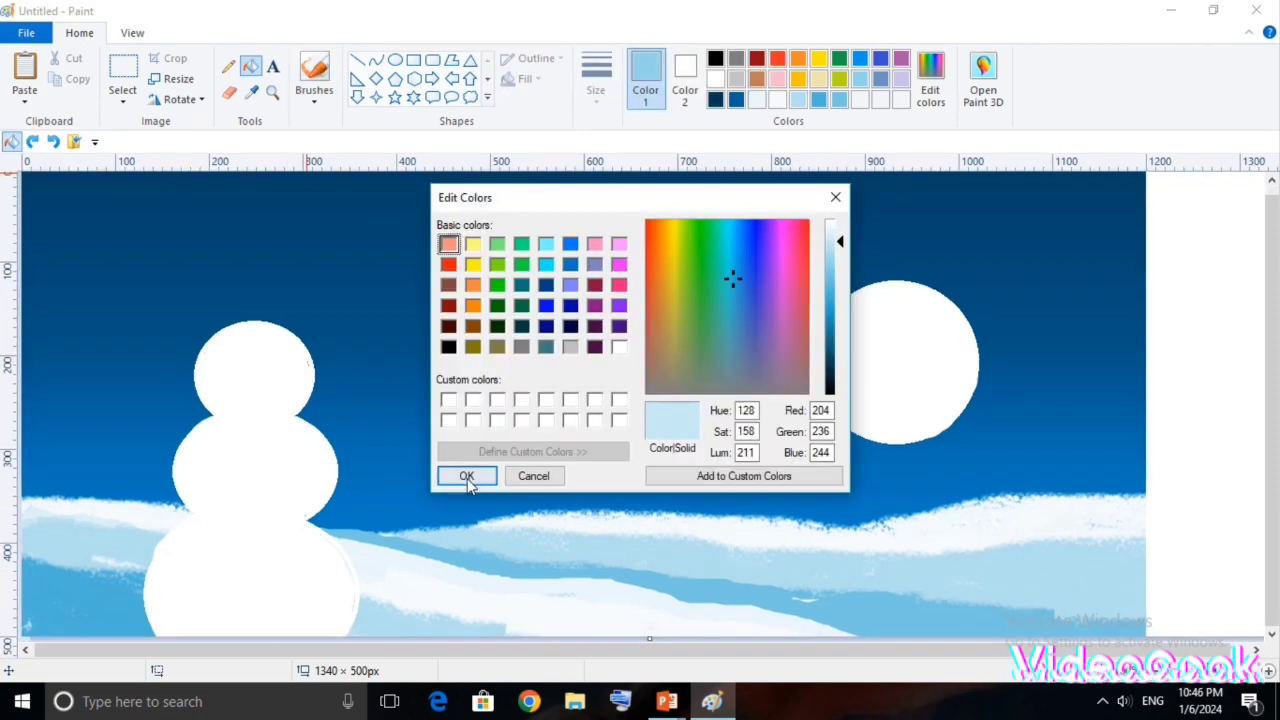
# Brush pale-blue shading (RGB 204, 236, 244) along the outer edges of the snowman's lower ball, middle ball and head.
pyautogui.click(459, 477)
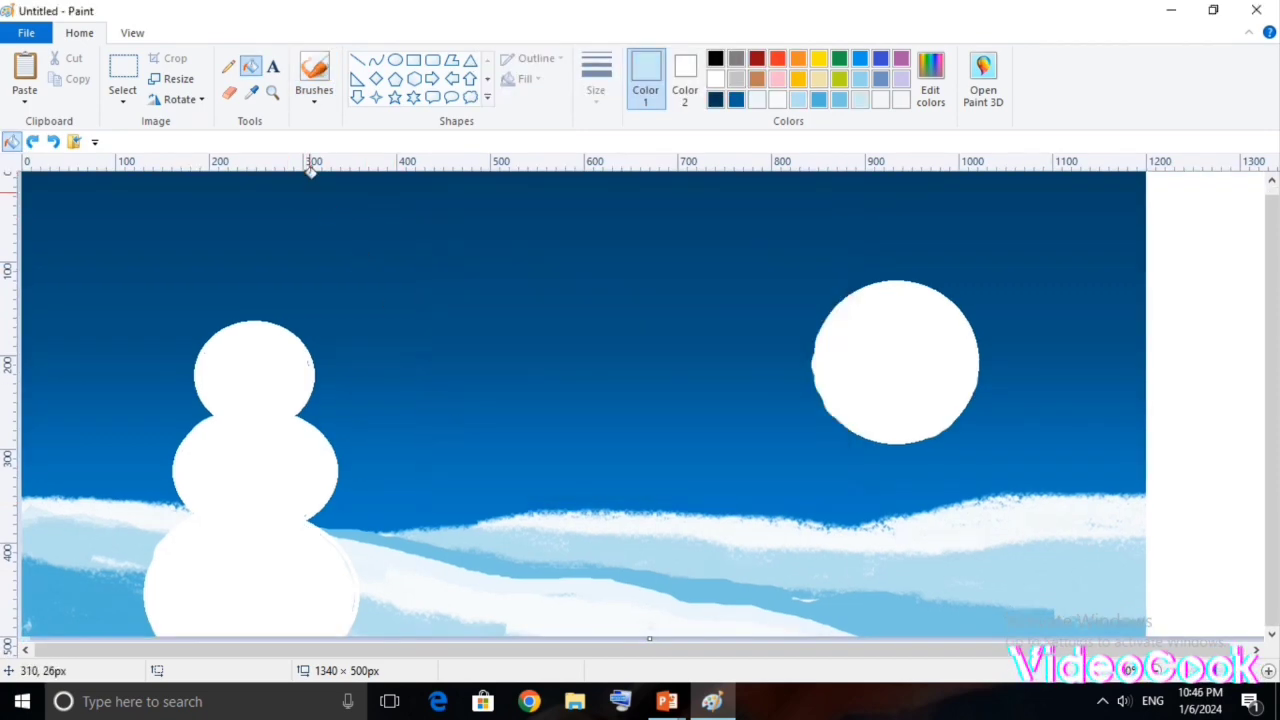
pyautogui.click(317, 100)
pyautogui.click(392, 164)
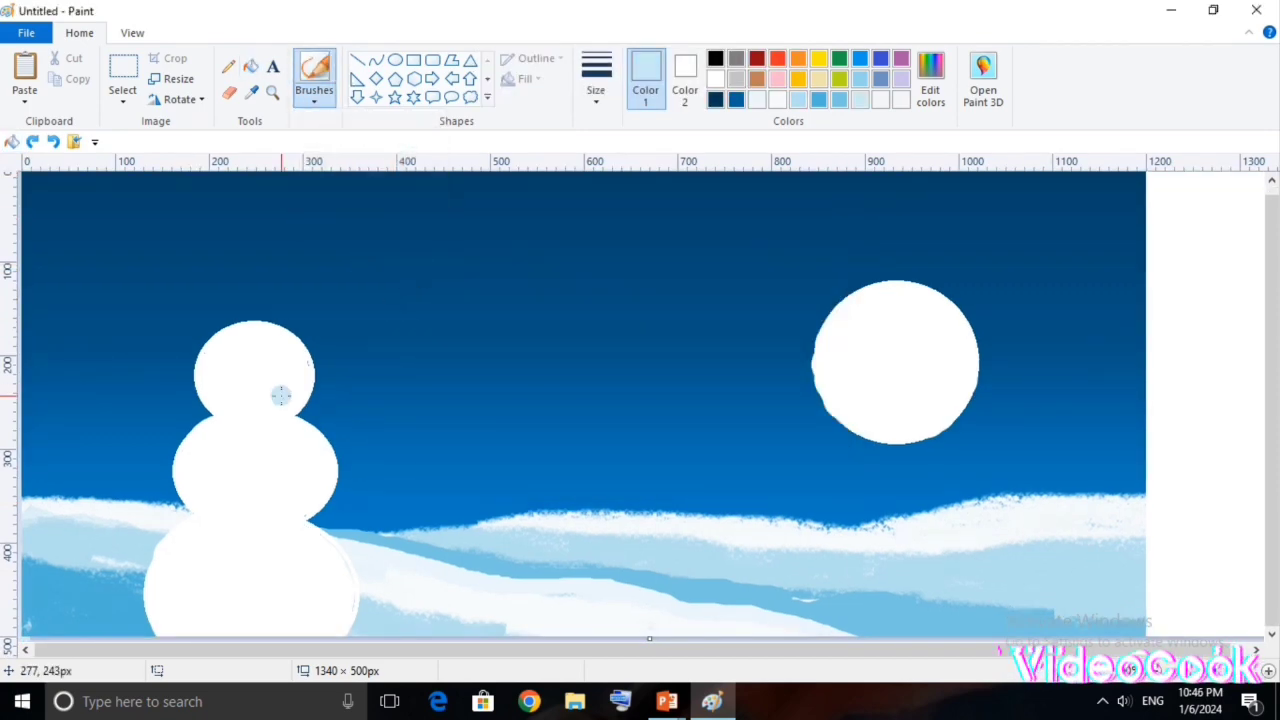
pyautogui.click(272, 92)
pyautogui.click(309, 562)
pyautogui.click(314, 78)
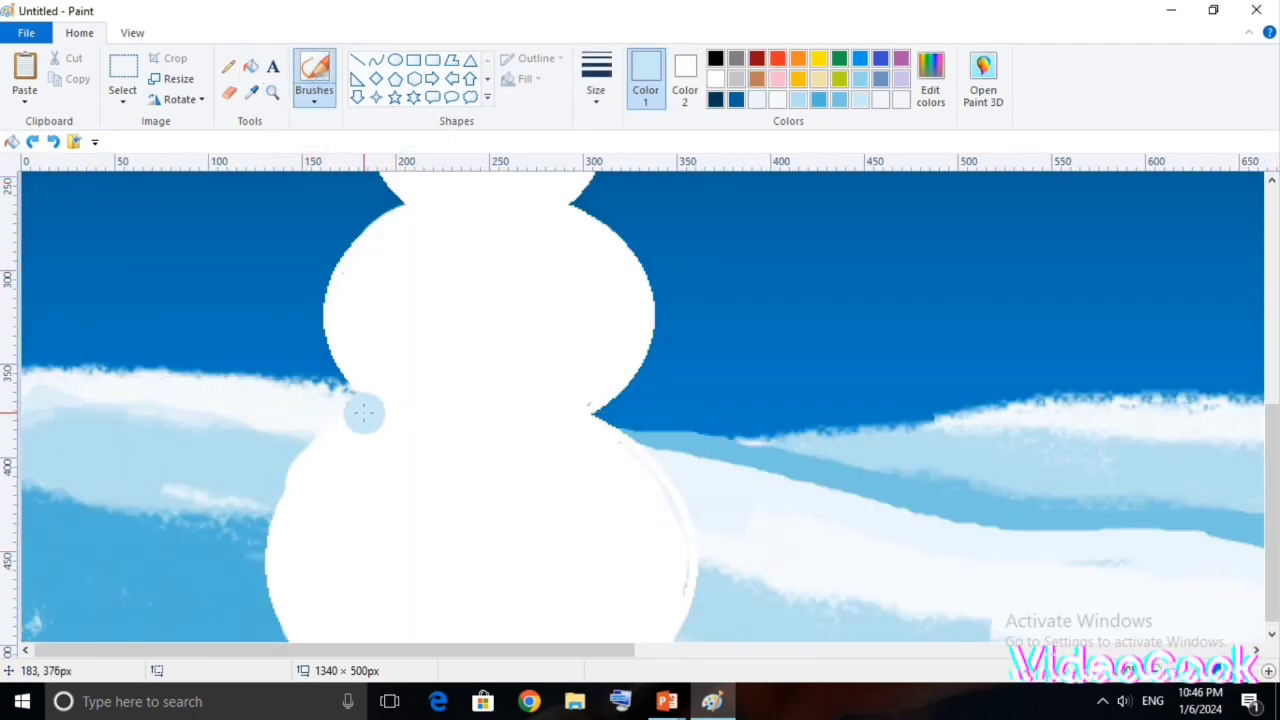
pyautogui.moveTo(363, 413)
pyautogui.mouseDown()
pyautogui.moveTo(280, 580)
pyautogui.moveTo(357, 417)
pyautogui.moveTo(351, 357)
pyautogui.moveTo(400, 210)
pyautogui.mouseUp()
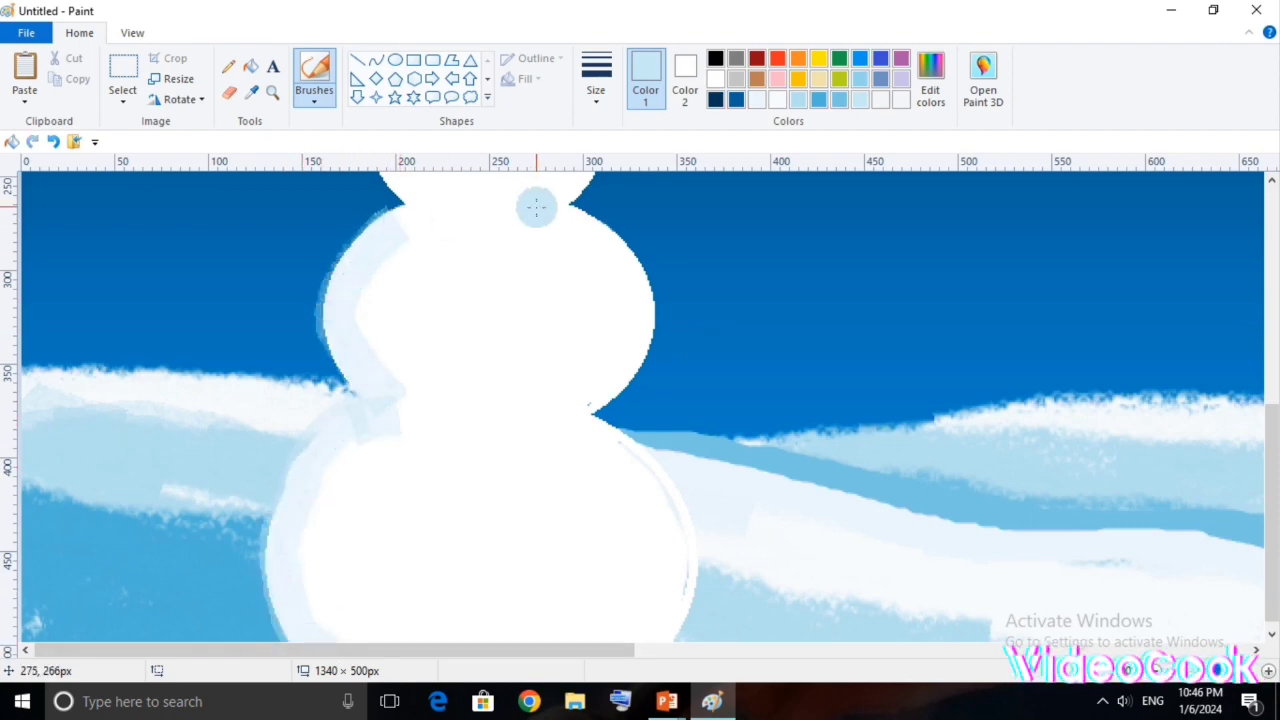
pyautogui.moveTo(536, 207)
pyautogui.mouseDown()
pyautogui.moveTo(634, 286)
pyautogui.moveTo(551, 406)
pyautogui.moveTo(680, 620)
pyautogui.mouseUp()
pyautogui.scroll(5, 446, 247)
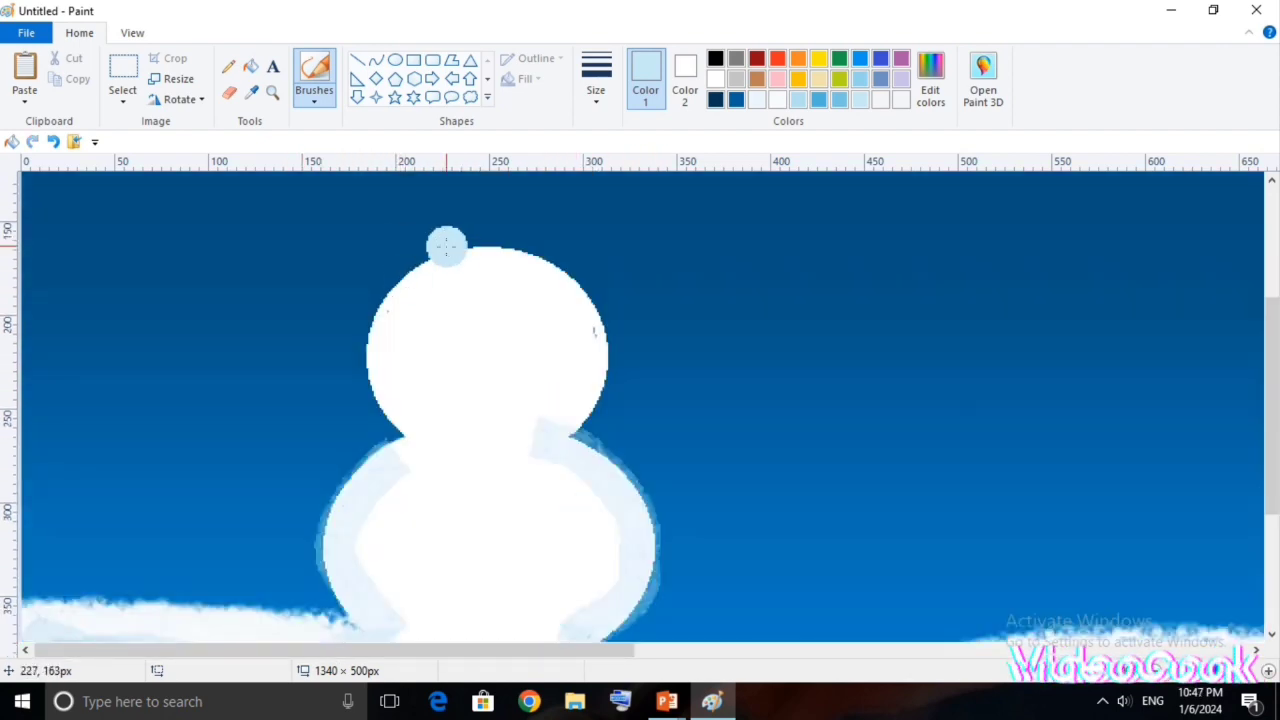
pyautogui.moveTo(446, 247)
pyautogui.mouseDown()
pyautogui.moveTo(383, 354)
pyautogui.moveTo(405, 430)
pyautogui.moveTo(575, 432)
pyautogui.mouseUp()
# Deepen the pale-blue shading around the snowman's edges with another pass of a different brush.
pyautogui.scroll(-5, 560, 420)
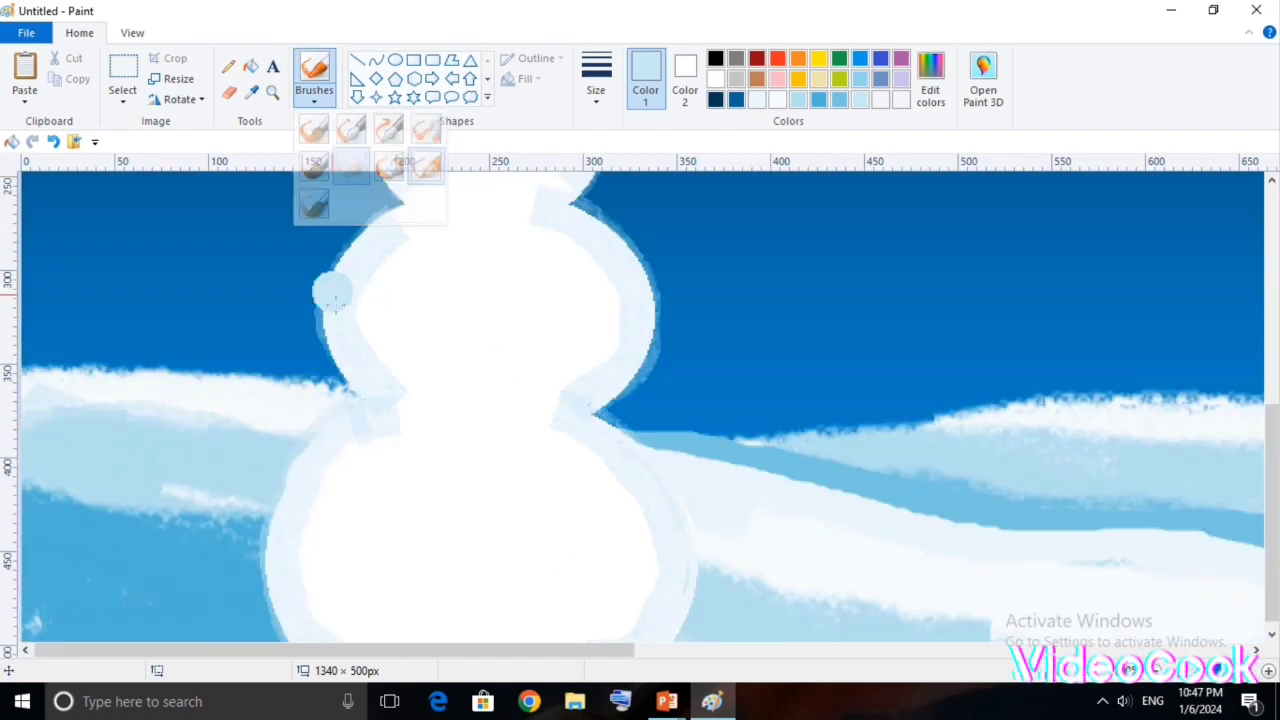
pyautogui.moveTo(360, 415)
pyautogui.mouseDown()
pyautogui.moveTo(280, 531)
pyautogui.moveTo(327, 624)
pyautogui.moveTo(358, 475)
pyautogui.mouseUp()
pyautogui.scroll(3, 416, 325)
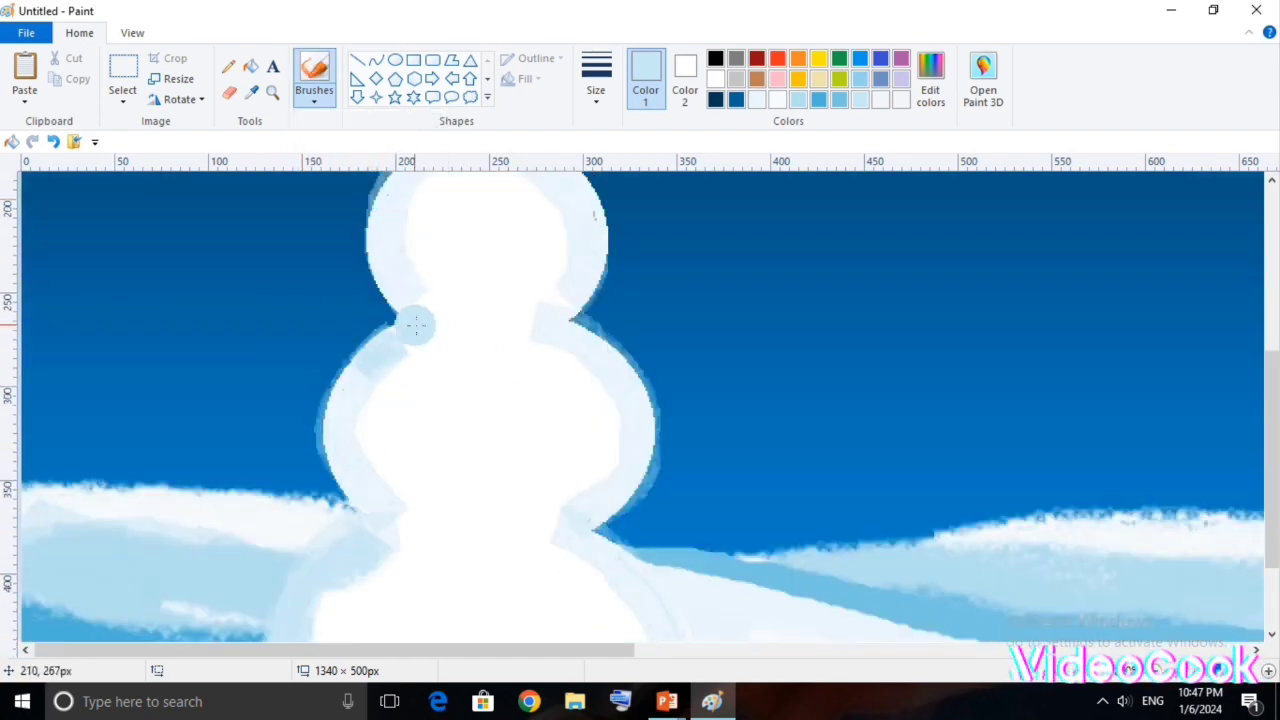
pyautogui.scroll(3, 395, 310)
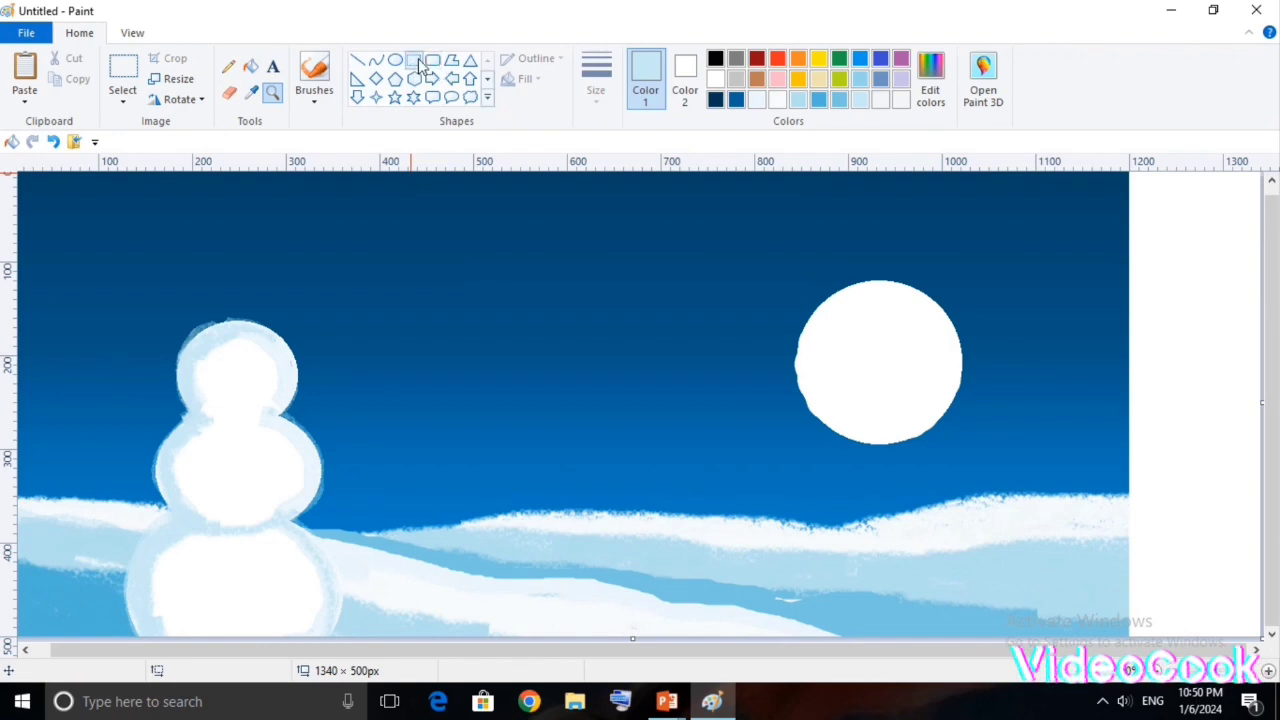
# Draw a black rectangle of about 78 × 91 pixels above the snowman's head as the hat's crown.
pyautogui.click(414, 60)
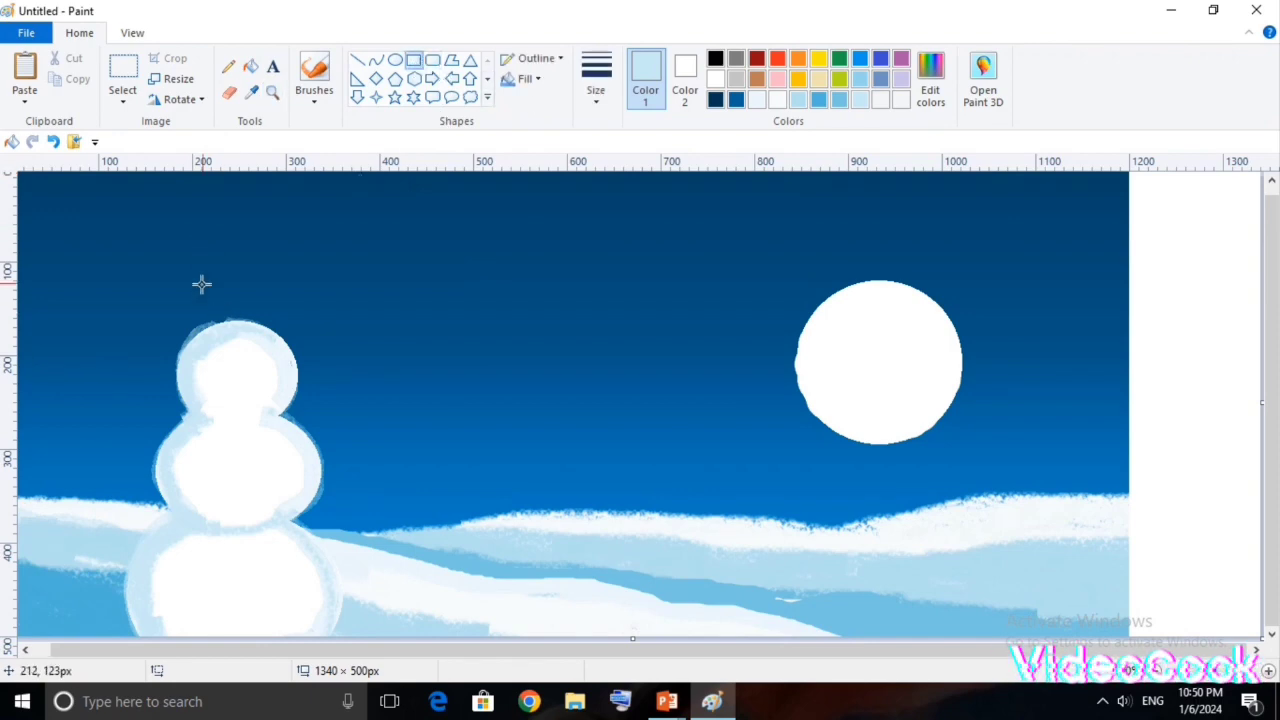
pyautogui.click(715, 58)
pyautogui.moveTo(192, 263); pyautogui.dragTo(265, 364)
pyautogui.moveTo(226, 307); pyautogui.dragTo(238, 266)
pyautogui.moveTo(246, 222); pyautogui.dragTo(241, 269)
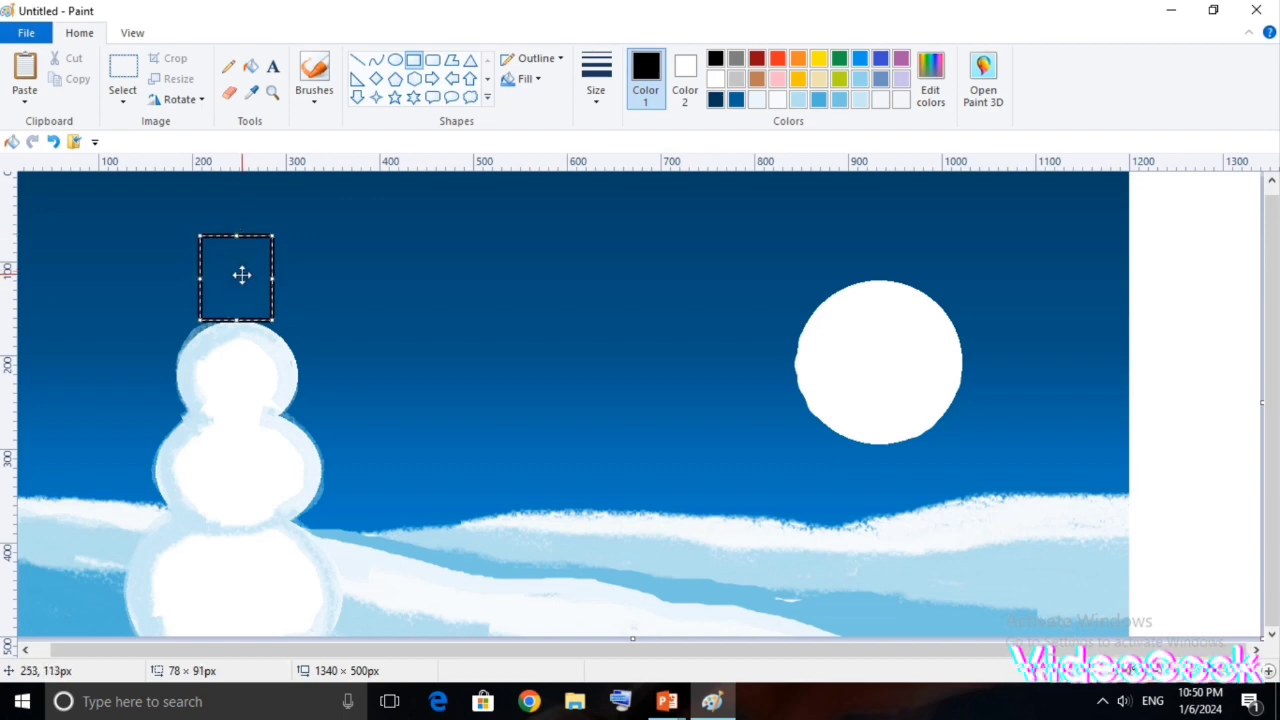
# Draw a flat black ellipse of about 124 × 21 pixels with a thick outline under the crown as the hat's brim.
pyautogui.click(395, 60)
pyautogui.click(596, 80)
pyautogui.click(622, 252)
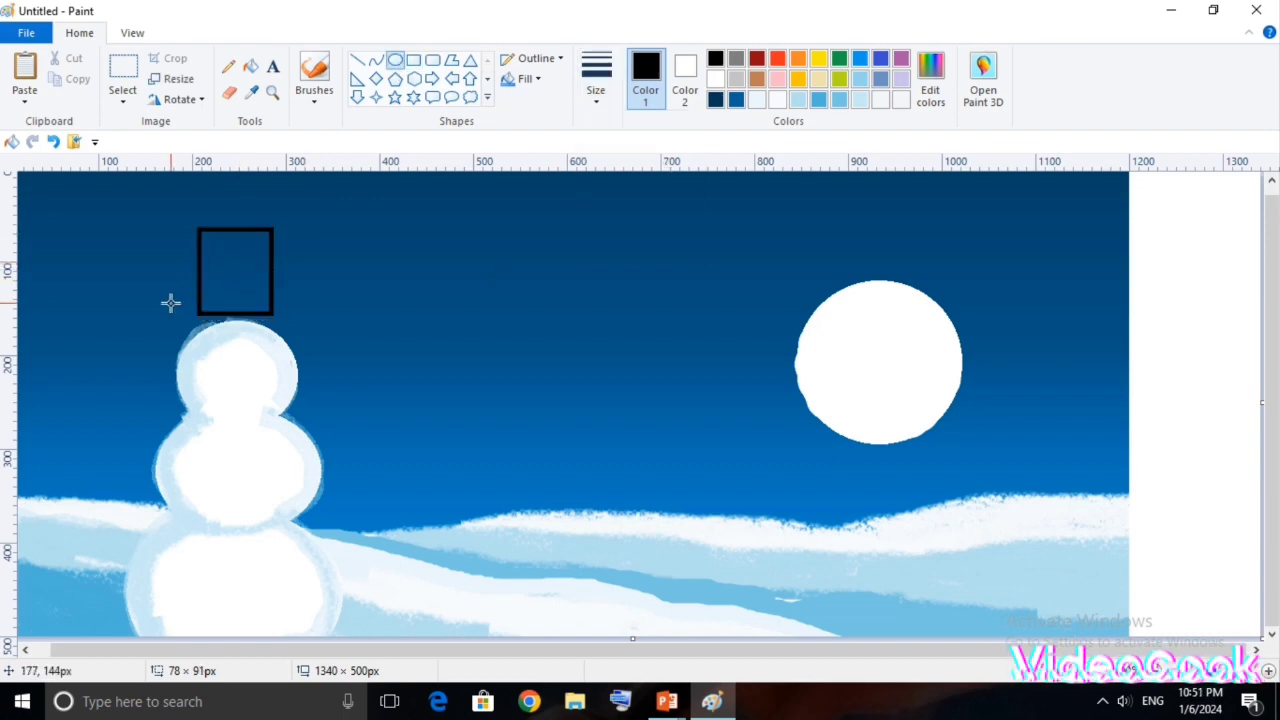
pyautogui.moveTo(170, 303); pyautogui.dragTo(259, 319)
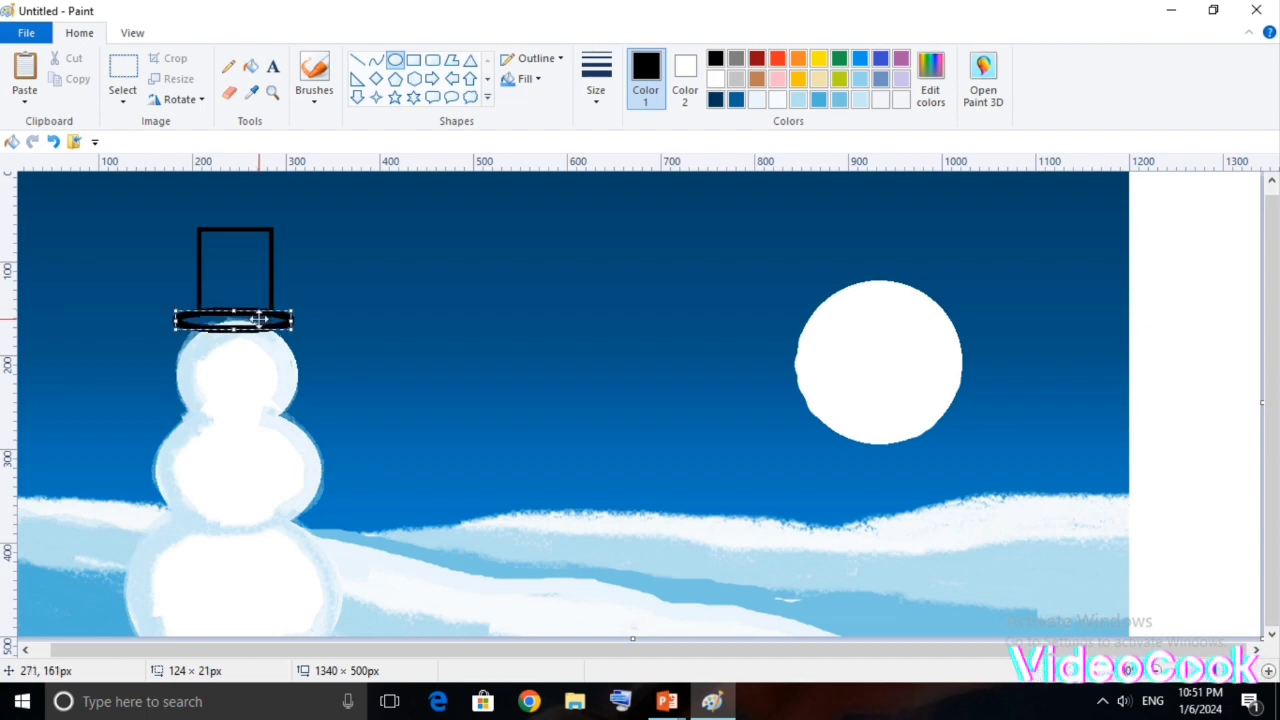
# Fill the inside of the hat's crown with black, covering the remaining blue strips with brush strokes.
pyautogui.click(250, 66)
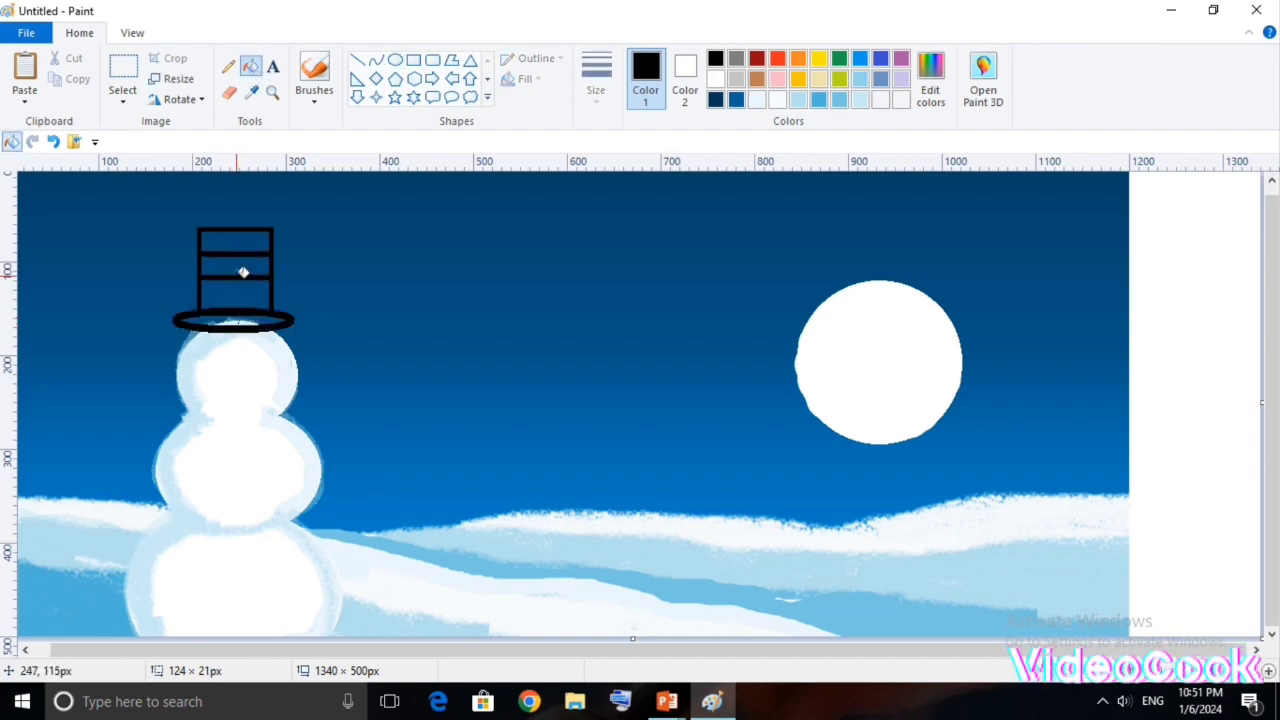
pyautogui.click(314, 98)
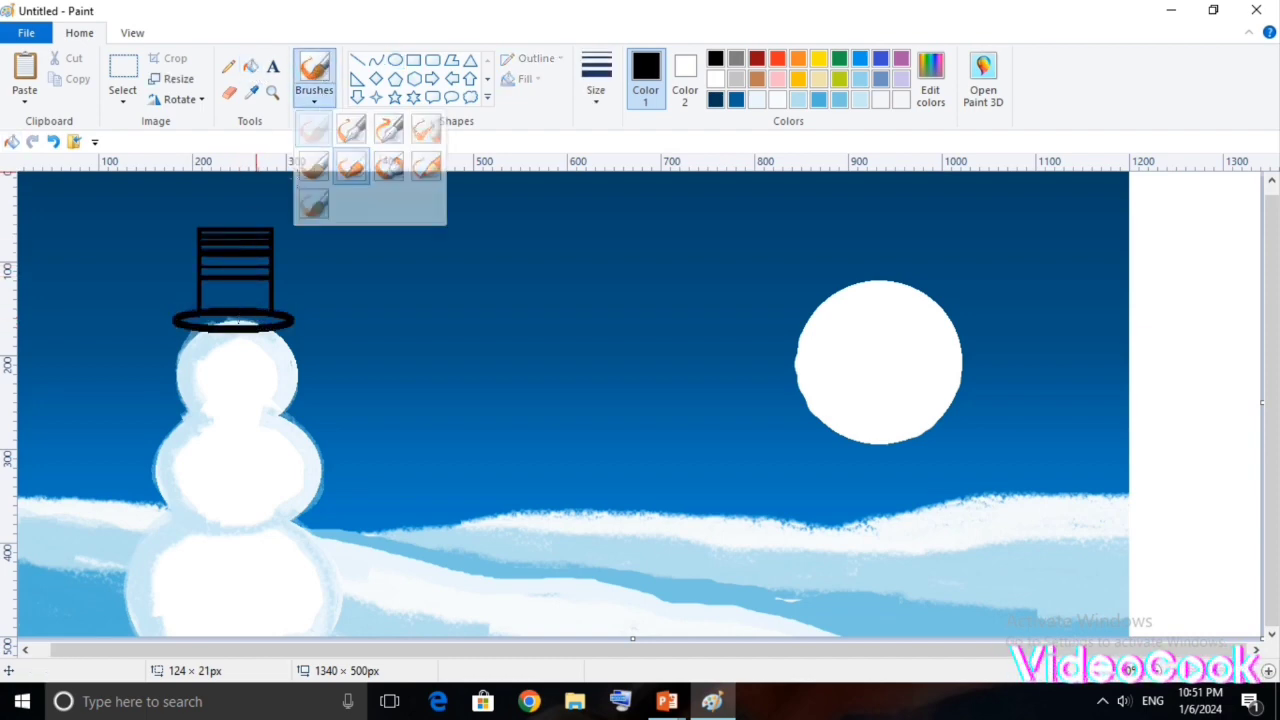
pyautogui.click(314, 126)
pyautogui.moveTo(232, 245); pyautogui.dragTo(234, 286)
pyautogui.click(272, 92)
pyautogui.click(243, 305)
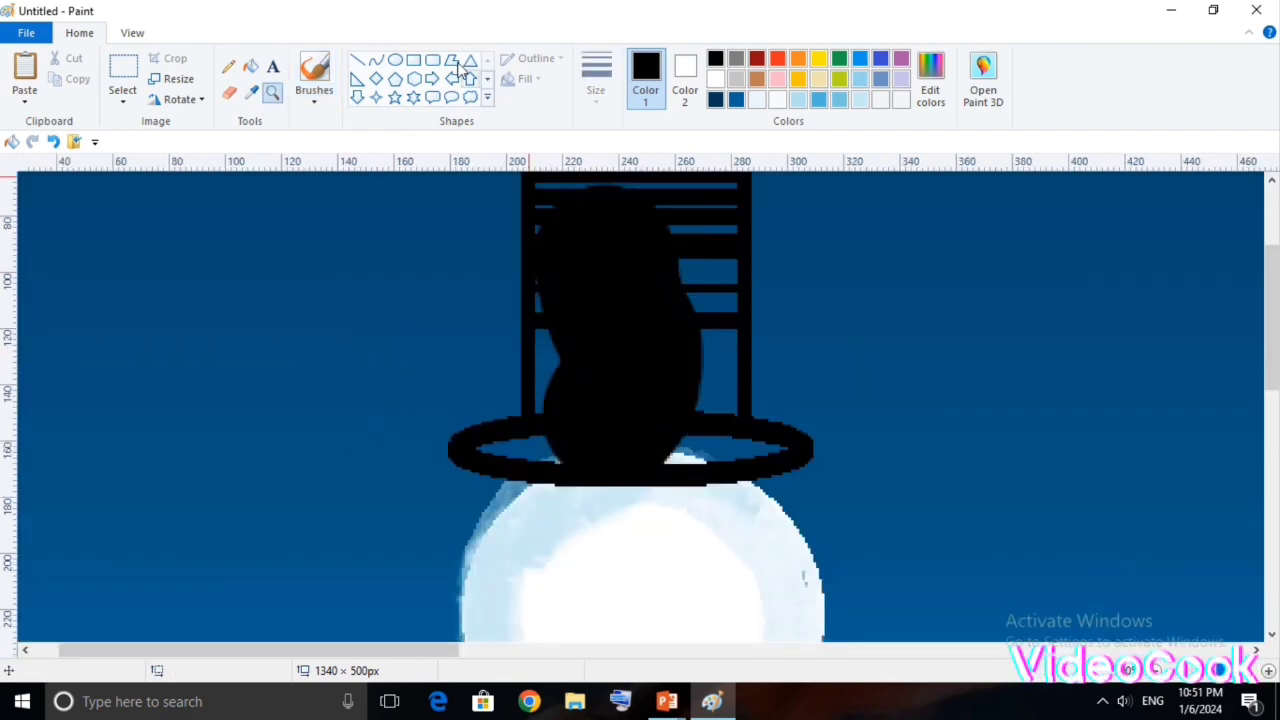
pyautogui.moveTo(715, 265)
pyautogui.mouseDown()
pyautogui.moveTo(666, 277)
pyautogui.moveTo(674, 387)
pyautogui.moveTo(540, 303)
pyautogui.mouseUp()
pyautogui.scroll(2, 603, 349)
pyautogui.click(378, 294)
pyautogui.hotkey('ctrl', 'z')
pyautogui.moveTo(629, 300); pyautogui.dragTo(645, 316)
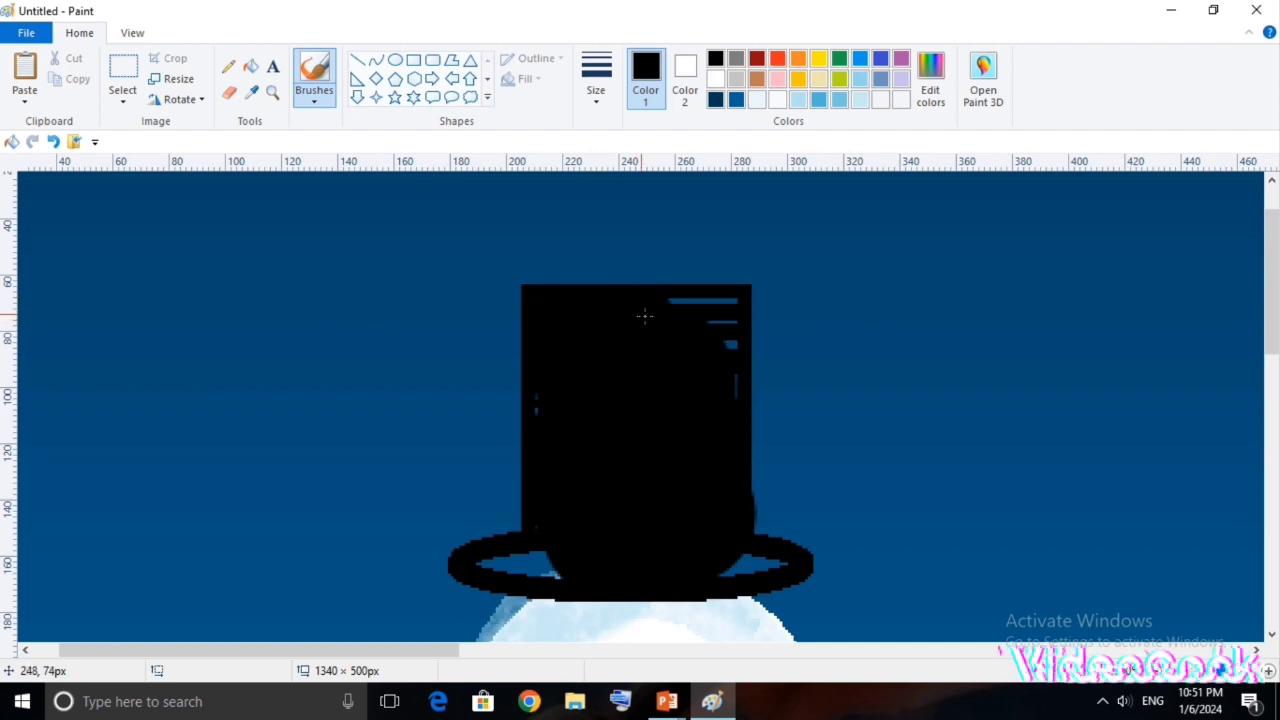
# Brush the inside of the hat's brim solid black.
pyautogui.moveTo(545, 562); pyautogui.dragTo(728, 562)
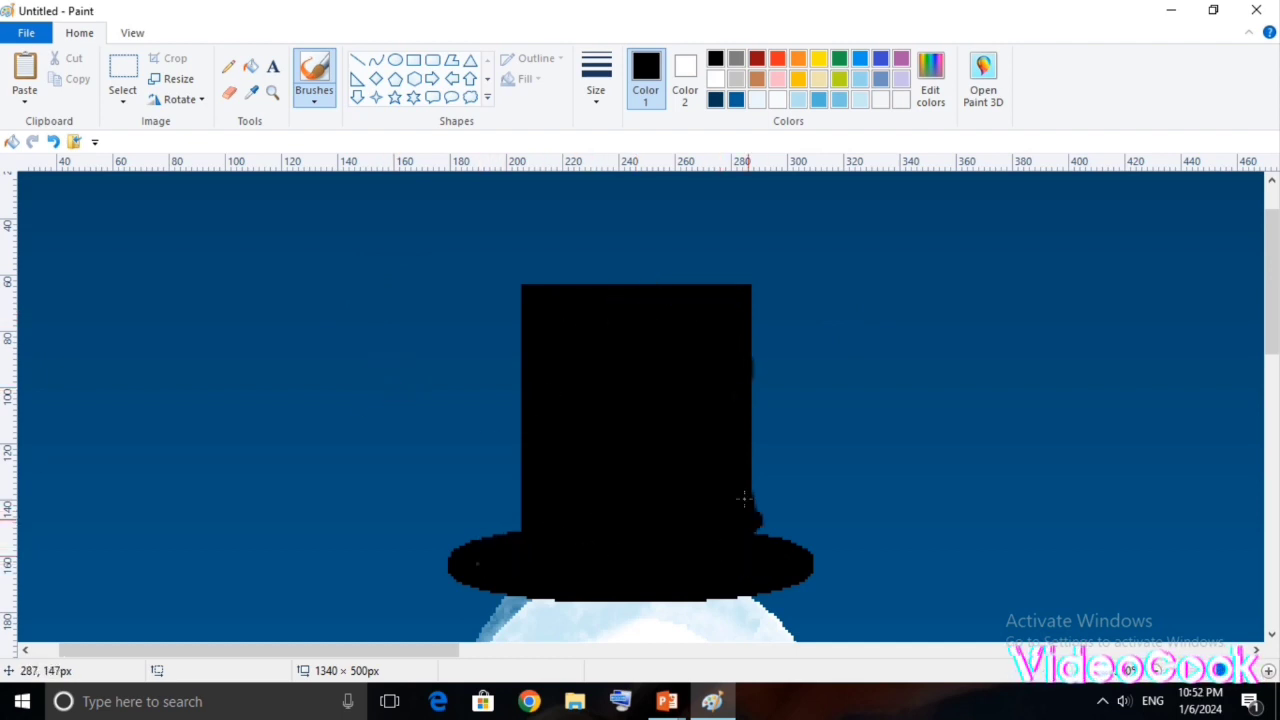
pyautogui.click(272, 93)
pyautogui.rightClick(534, 497)
pyautogui.rightClick(534, 497)
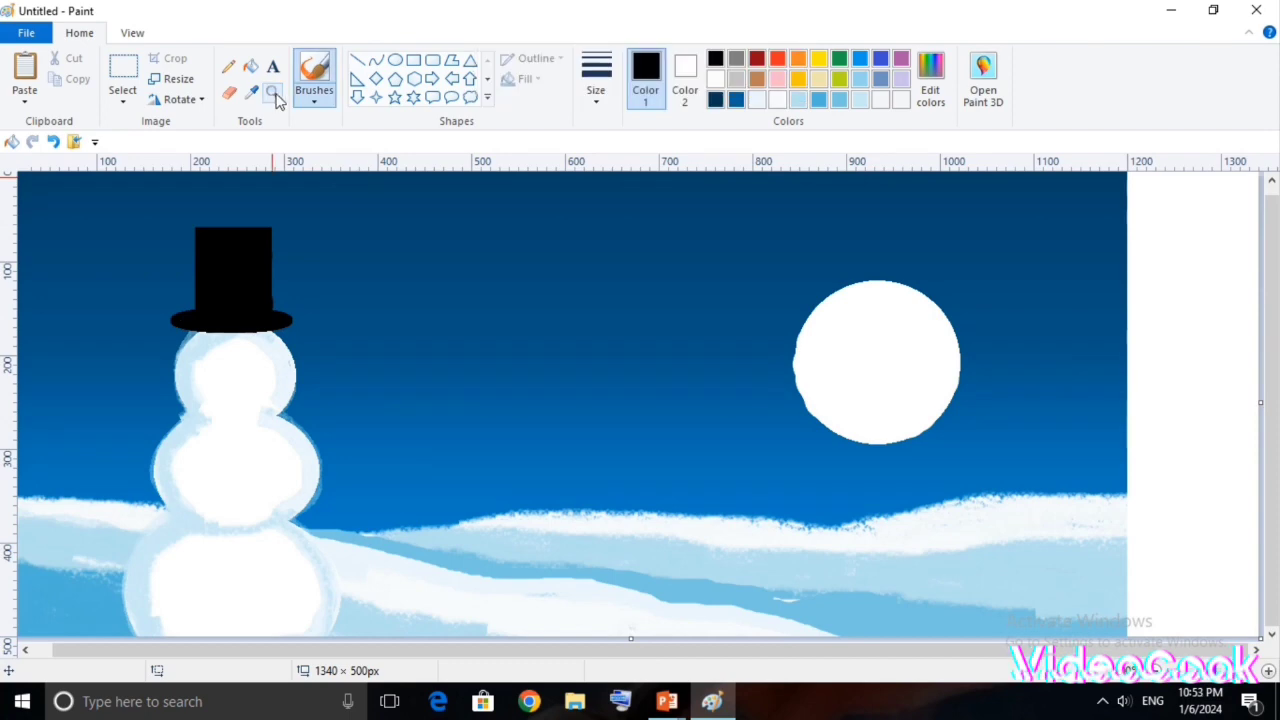
# Draw three thin white vertical highlight lines of increasing length on the right part of the hat's crown.
pyautogui.click(274, 94)
pyautogui.click(315, 288)
pyautogui.click(556, 339)
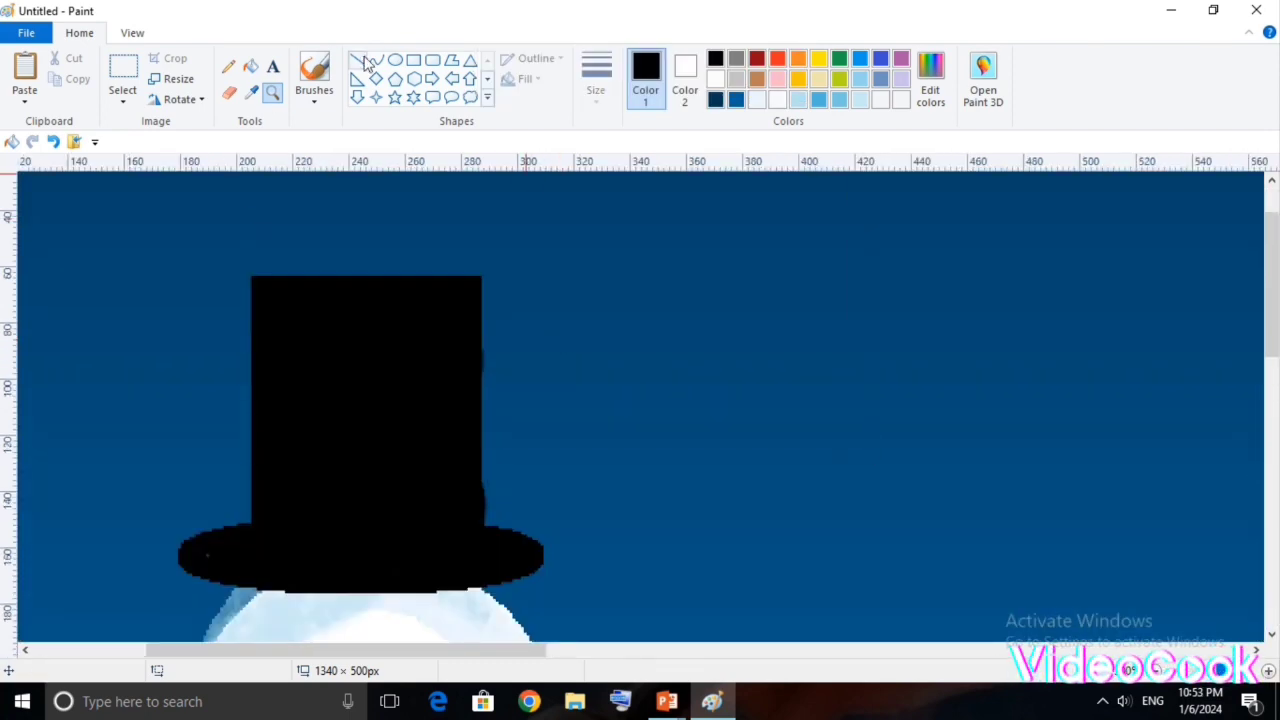
pyautogui.click(360, 61)
pyautogui.click(597, 88)
pyautogui.click(600, 140)
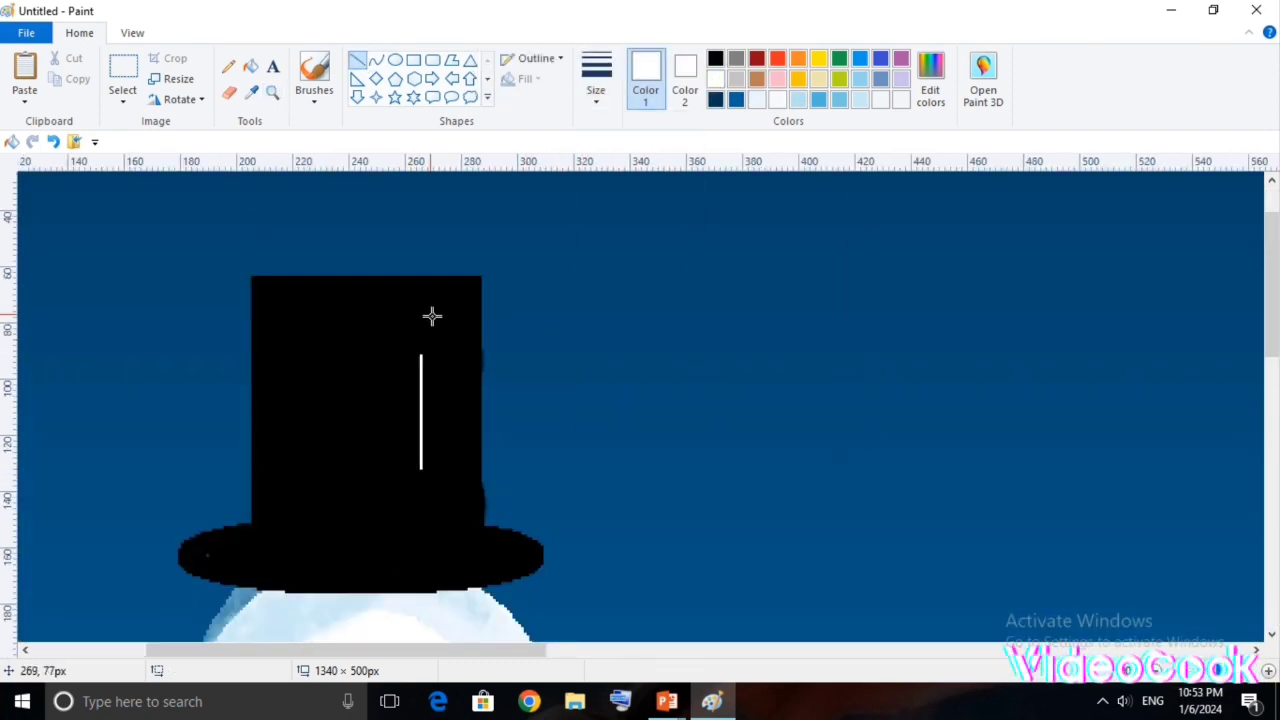
pyautogui.moveTo(445, 297); pyautogui.dragTo(455, 487)
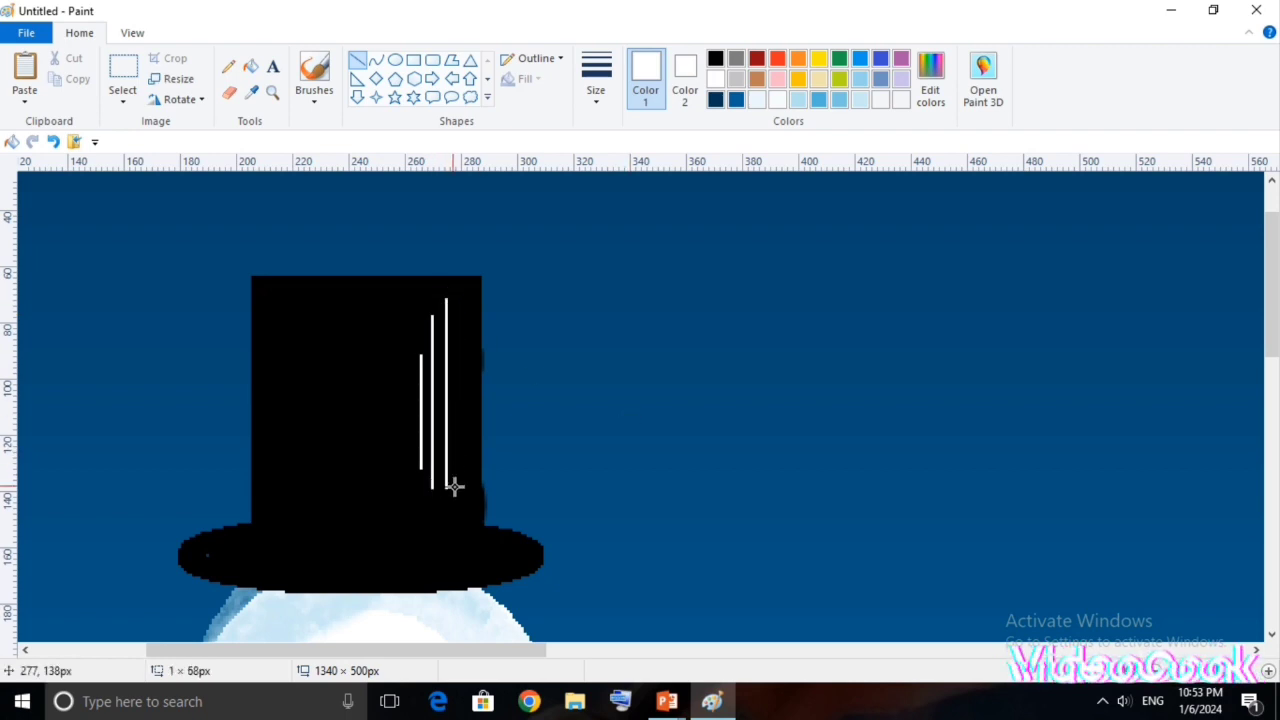
# Draw a thicker white vertical highlight line along the crown's right edge, spanning nearly its full height.
pyautogui.click(596, 88)
pyautogui.click(620, 166)
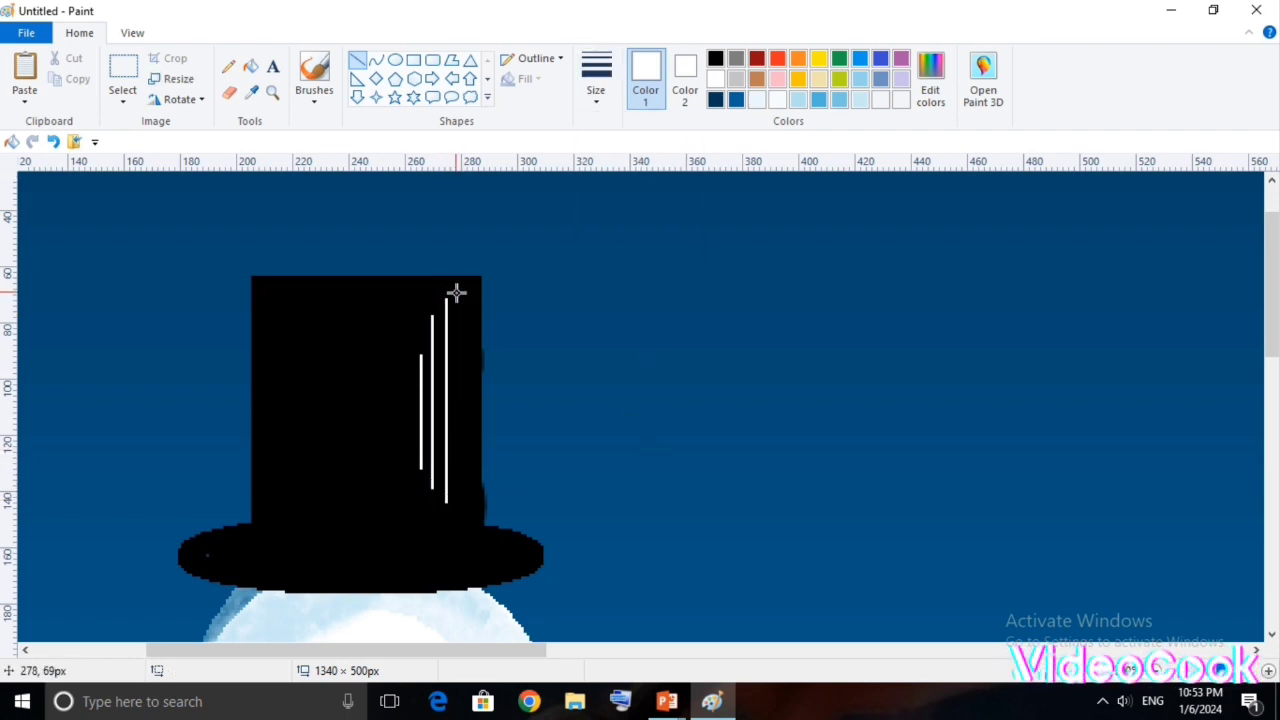
pyautogui.moveTo(460, 288); pyautogui.dragTo(463, 422)
pyautogui.moveTo(463, 285); pyautogui.dragTo(461, 285)
# Draw two thin white horizontal highlight lines on the right part of the hat's brim.
pyautogui.click(596, 88)
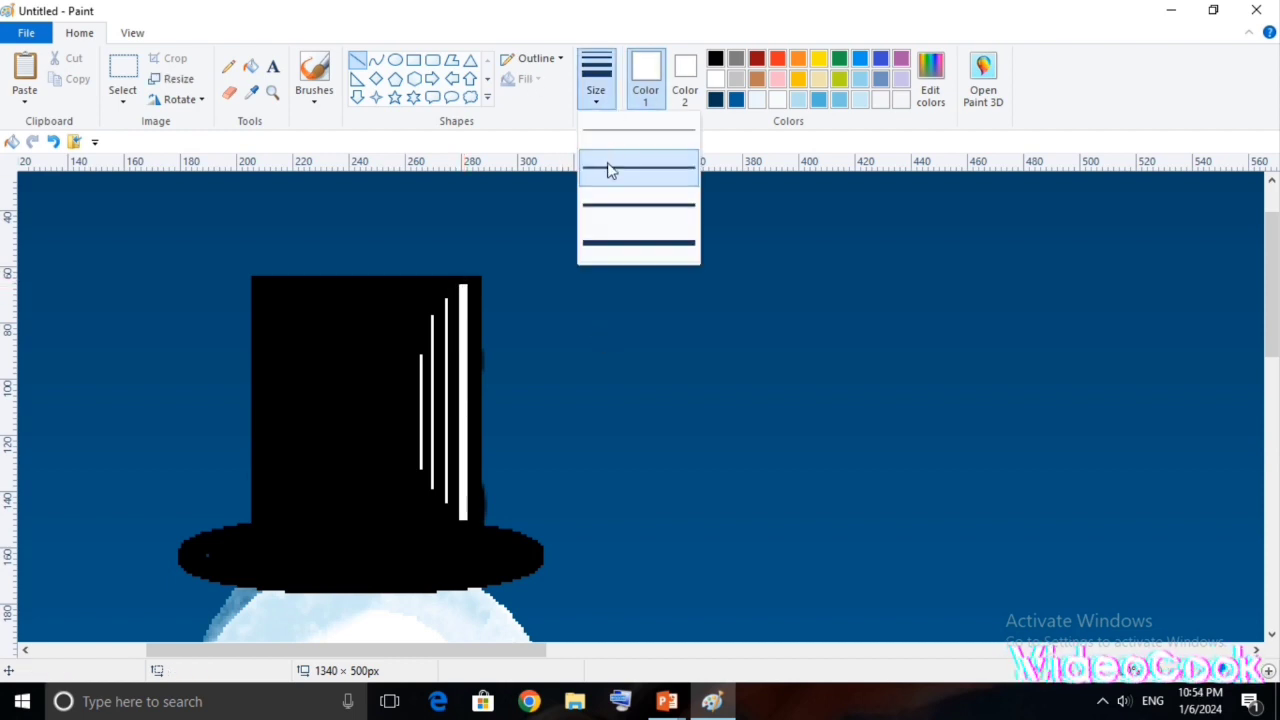
pyautogui.click(606, 168)
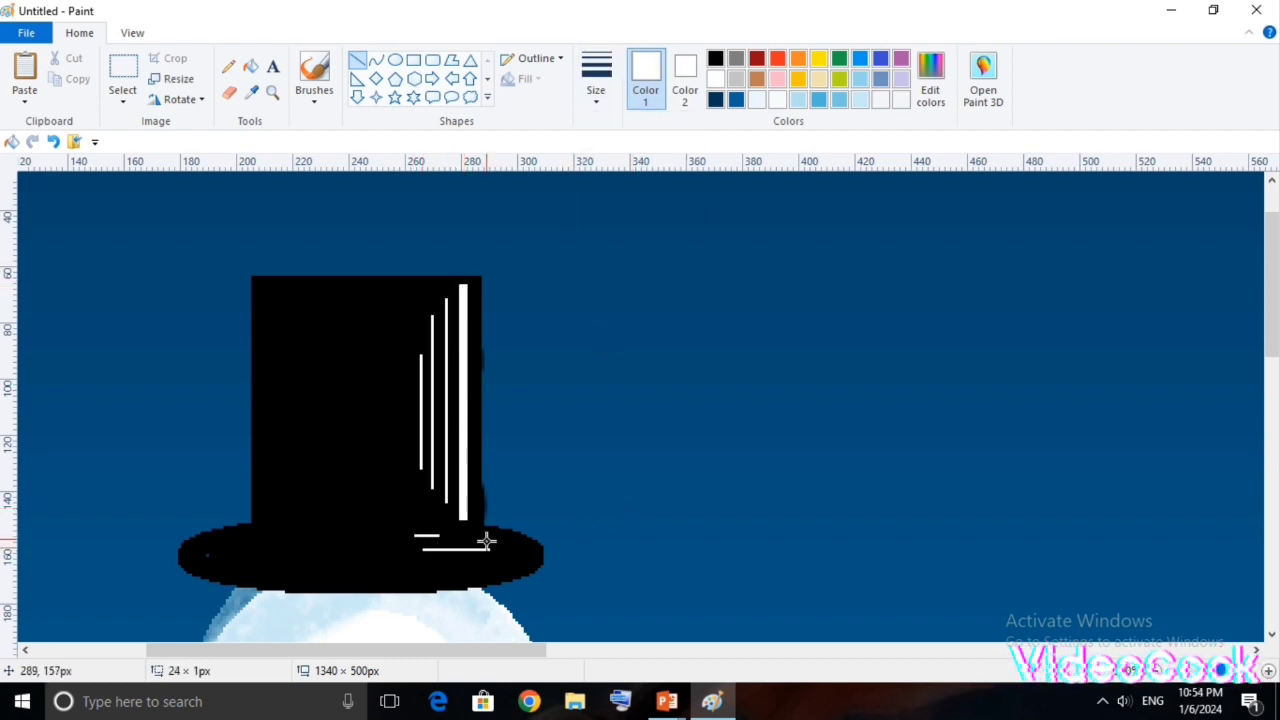
pyautogui.click(393, 556)
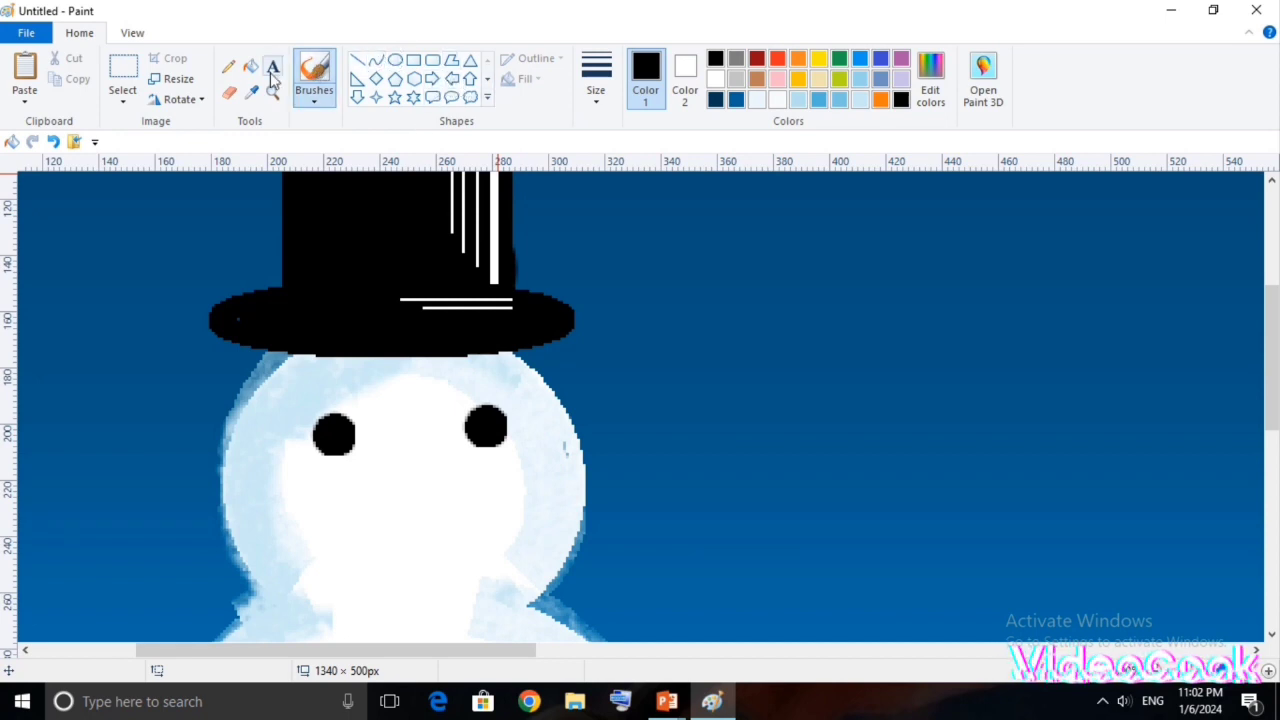
# Draw small white highlights inside the snowman's two black eyes with the Pencil tool.
pyautogui.click(232, 68)
pyautogui.click(715, 80)
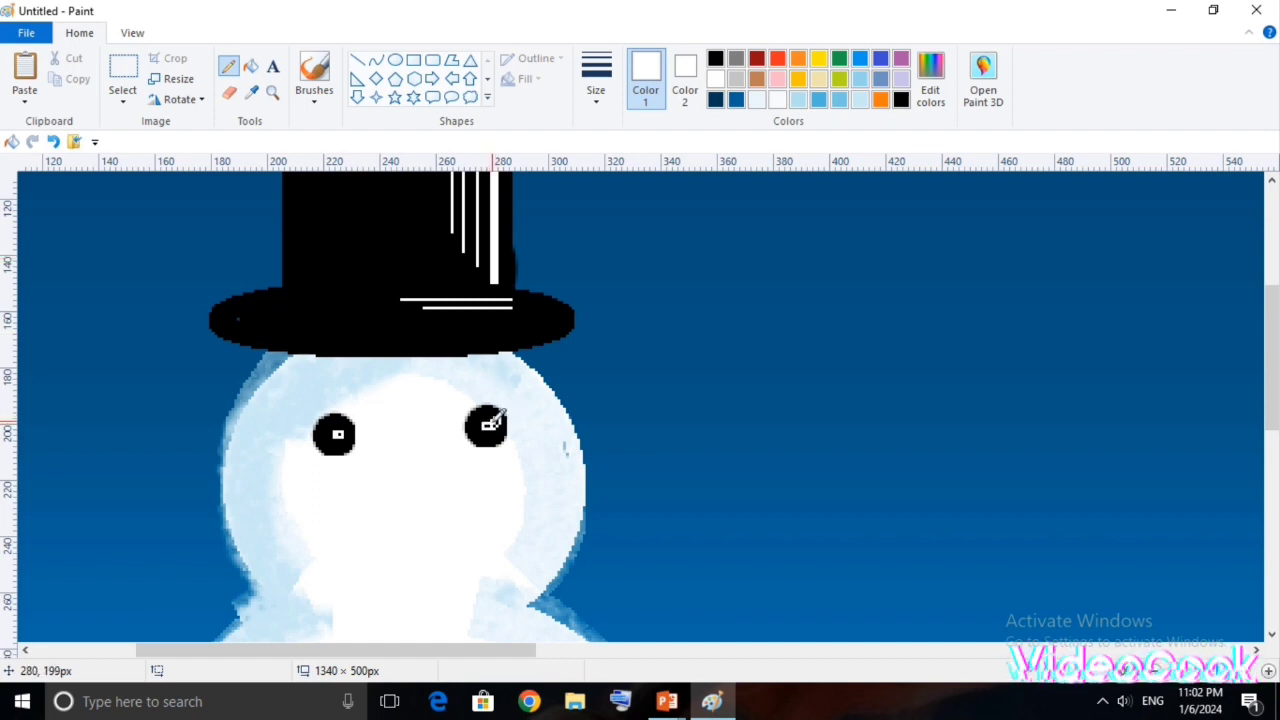
# Draw a yellow triangle of about 59 × 32 pixels with the thickest outline below the snowman's right eye.
pyautogui.click(470, 60)
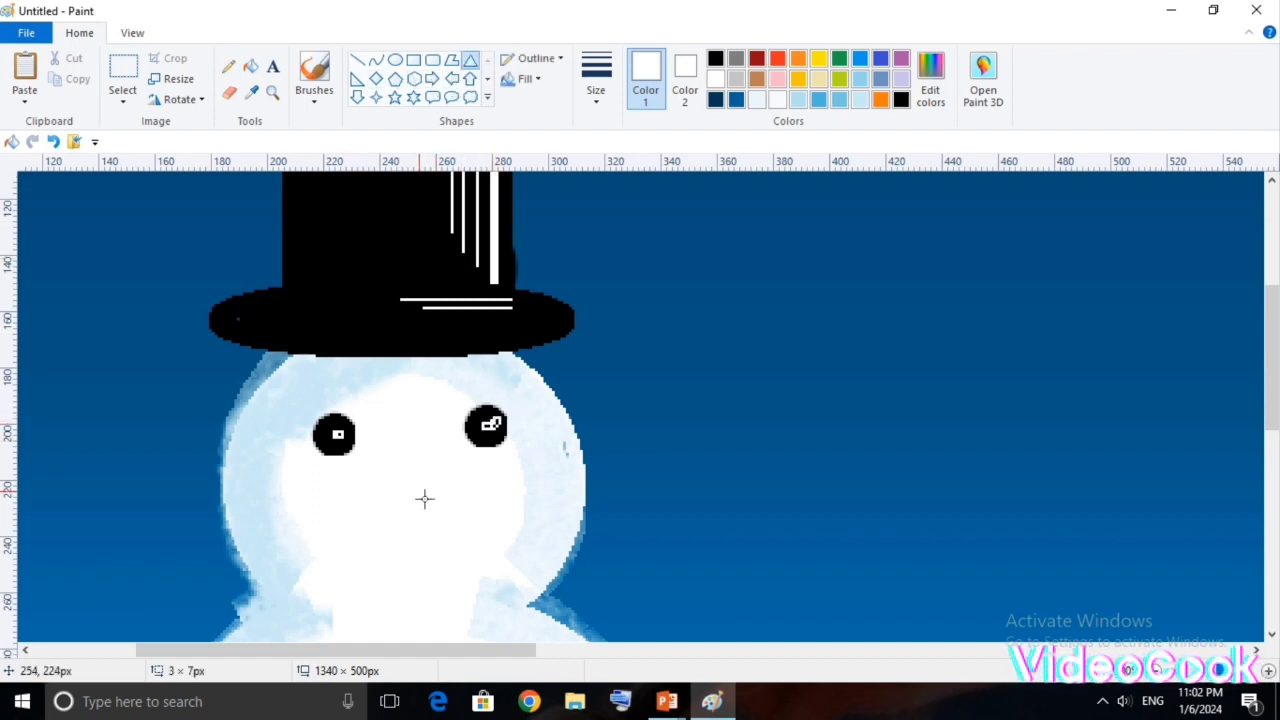
pyautogui.click(819, 59)
pyautogui.moveTo(495, 508); pyautogui.dragTo(492, 563)
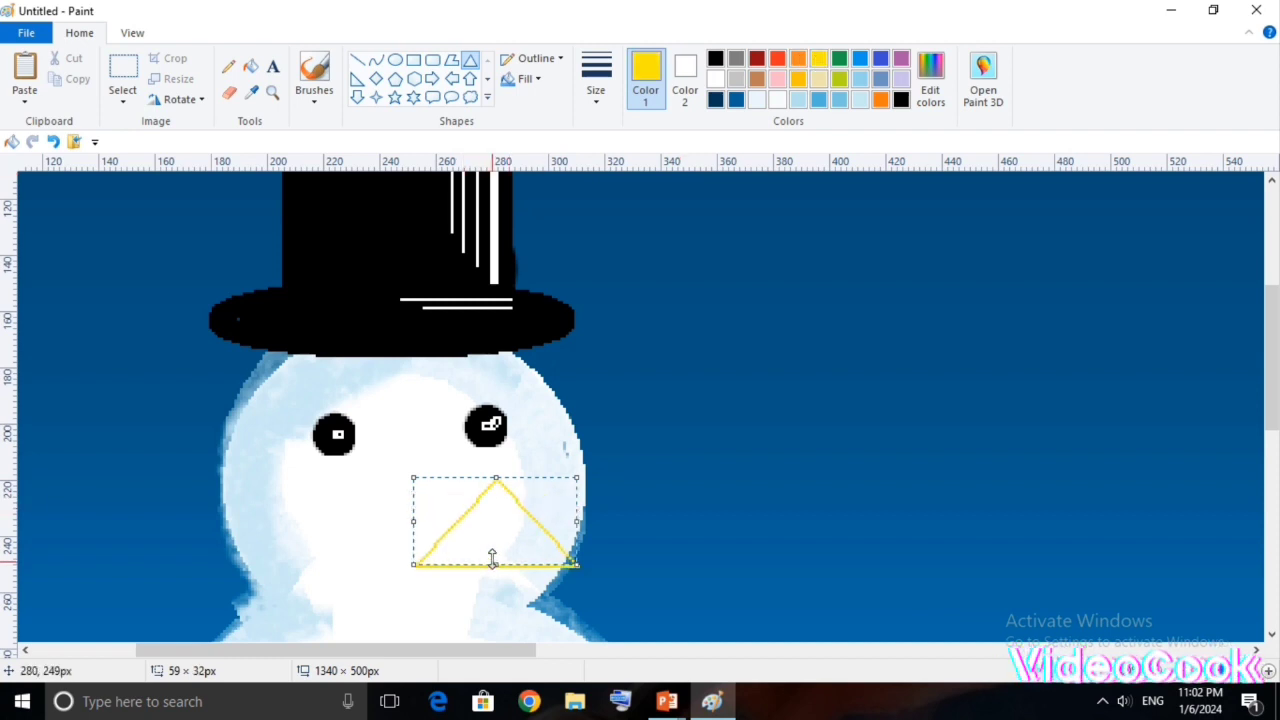
pyautogui.click(596, 80)
pyautogui.click(620, 240)
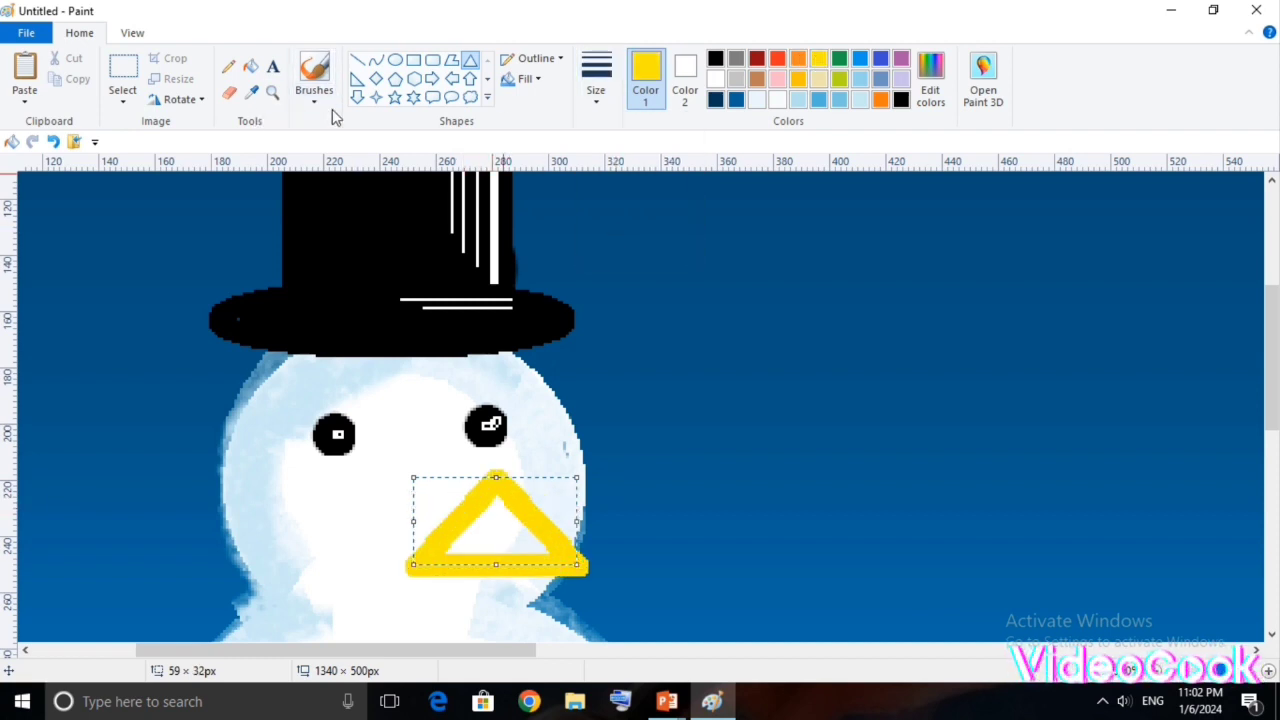
# Rotate the triangle 90° to the right, reshape it into a narrow nose of about 55 × 12 pixels and thin its outline.
pyautogui.click(180, 100)
pyautogui.click(212, 122)
pyautogui.moveTo(443, 428); pyautogui.dragTo(495, 548)
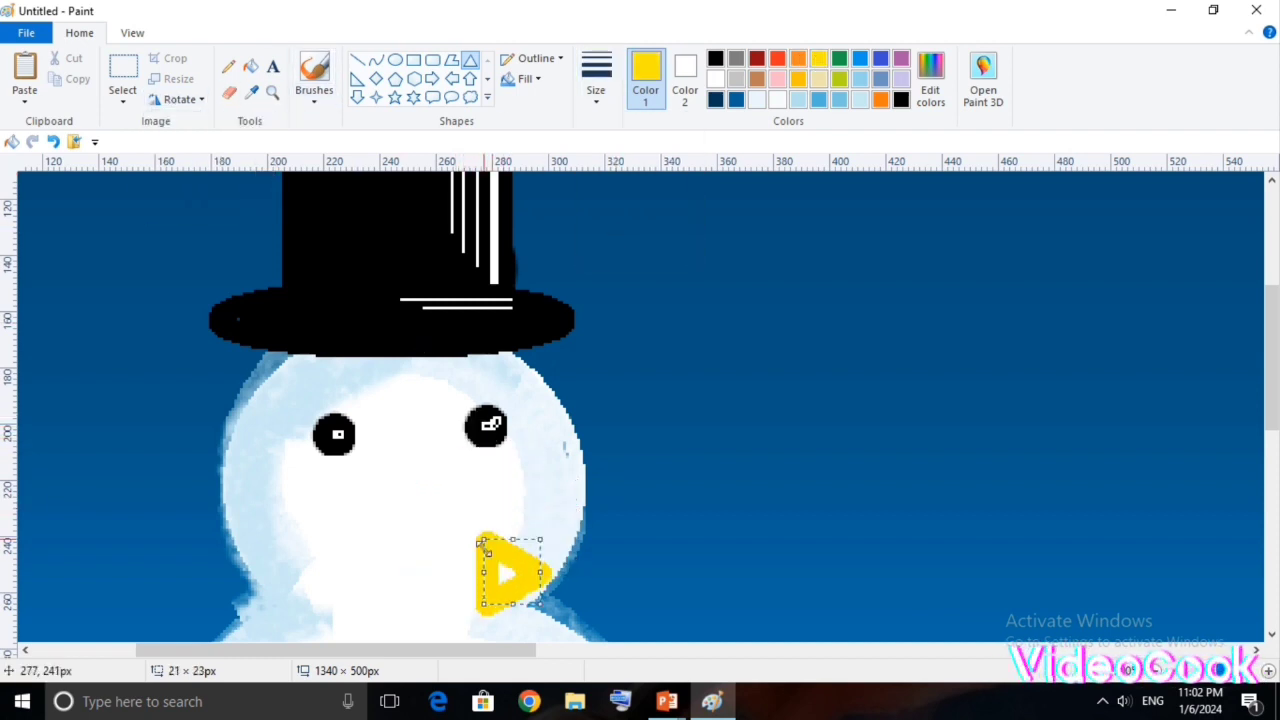
pyautogui.moveTo(548, 612); pyautogui.dragTo(657, 583)
pyautogui.moveTo(558, 583); pyautogui.dragTo(514, 507)
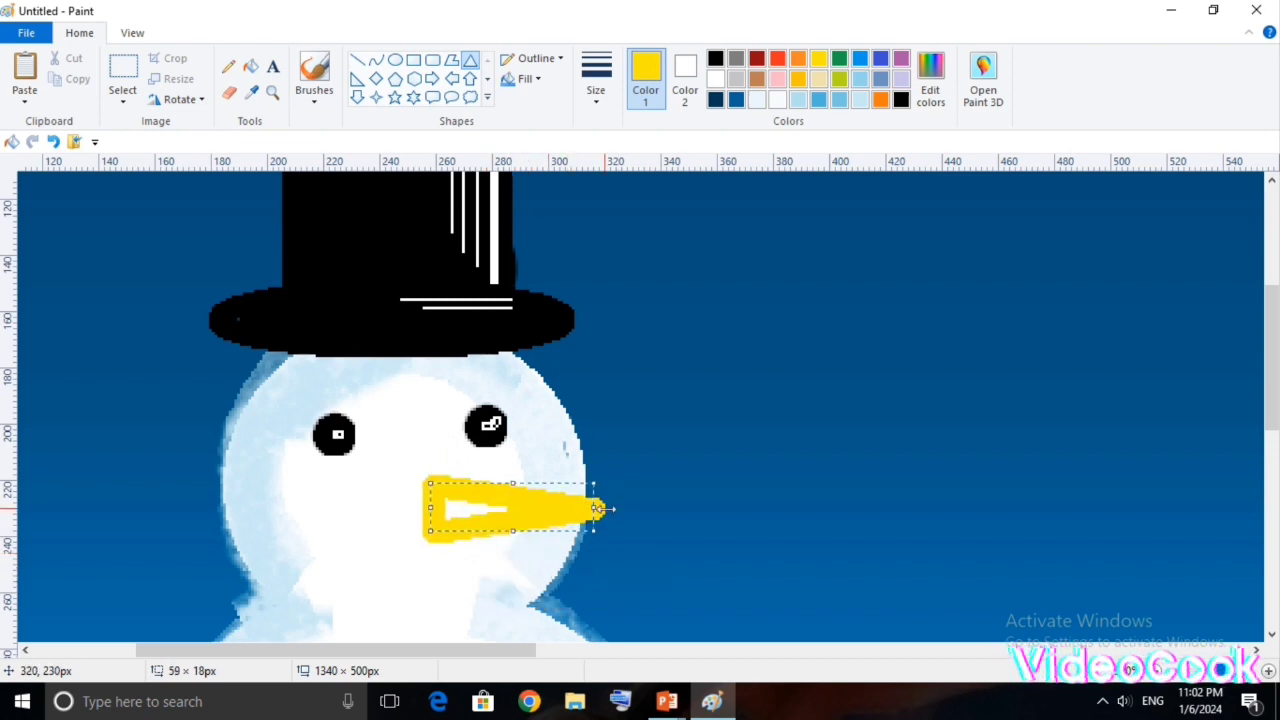
pyautogui.moveTo(430, 531); pyautogui.dragTo(443, 486)
pyautogui.click(596, 100)
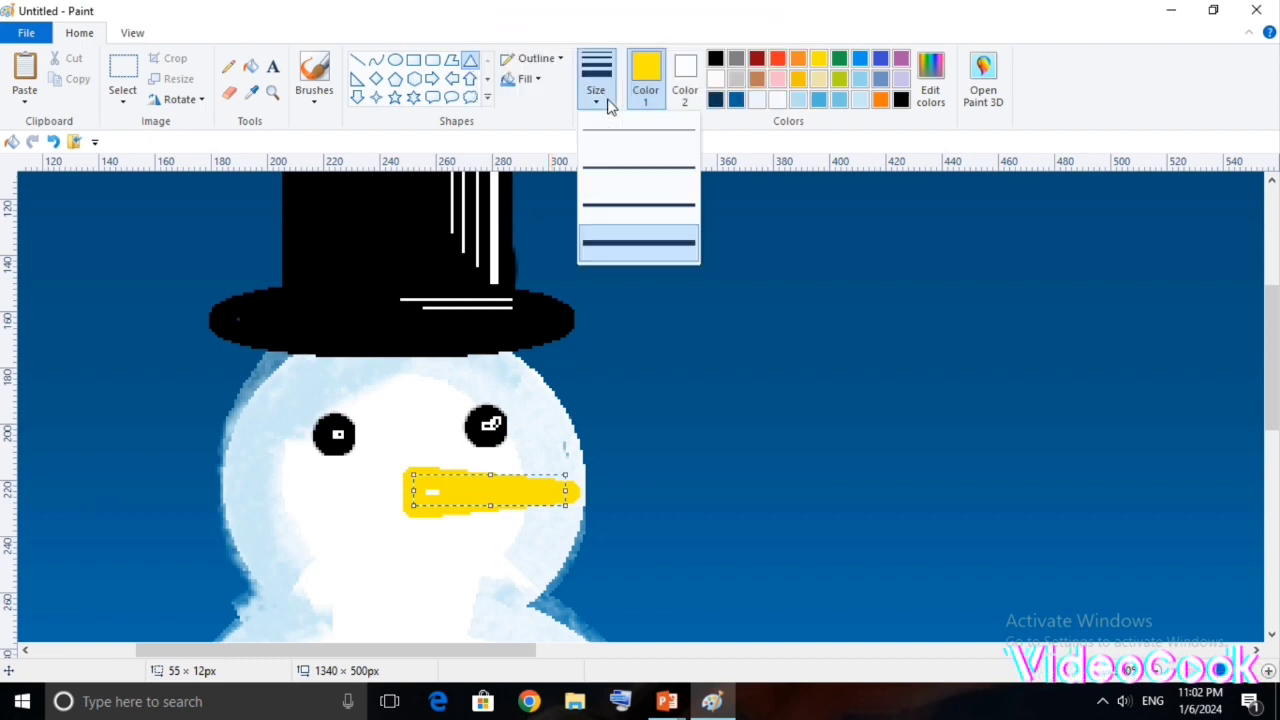
pyautogui.click(612, 205)
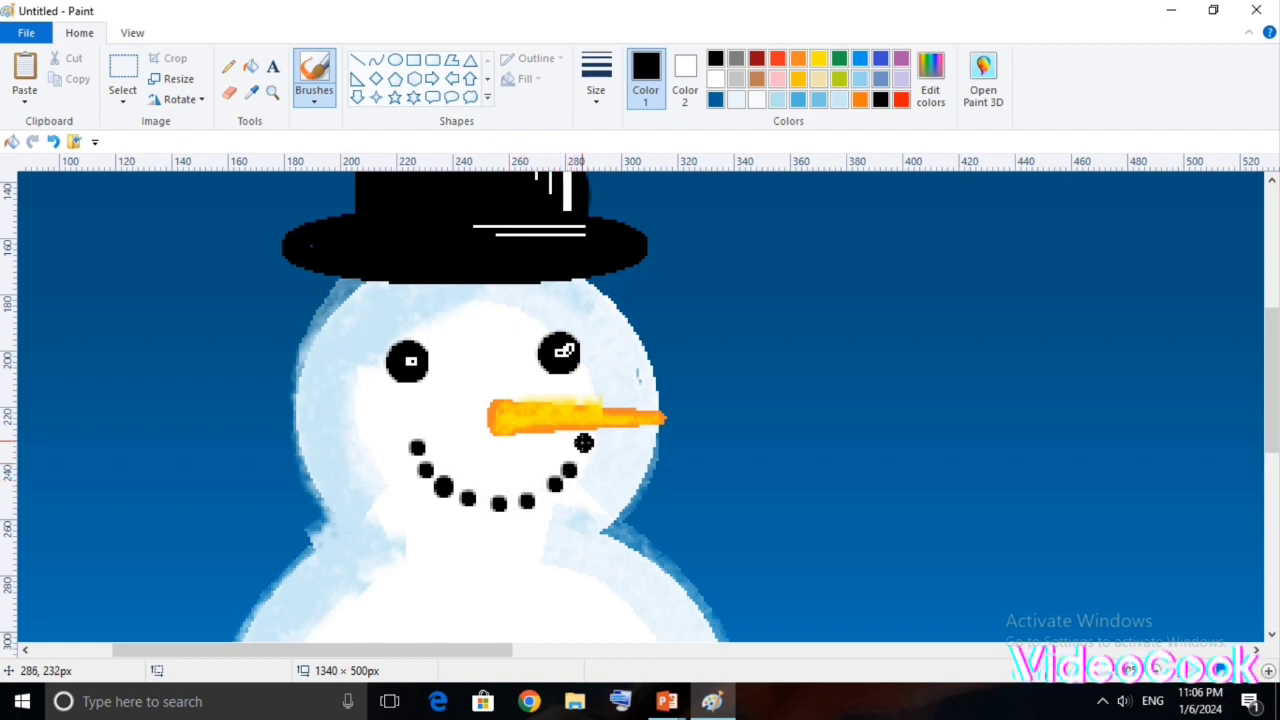
# Add small white pencil highlights to the black dots of the snowman's mouth.
pyautogui.click(228, 66)
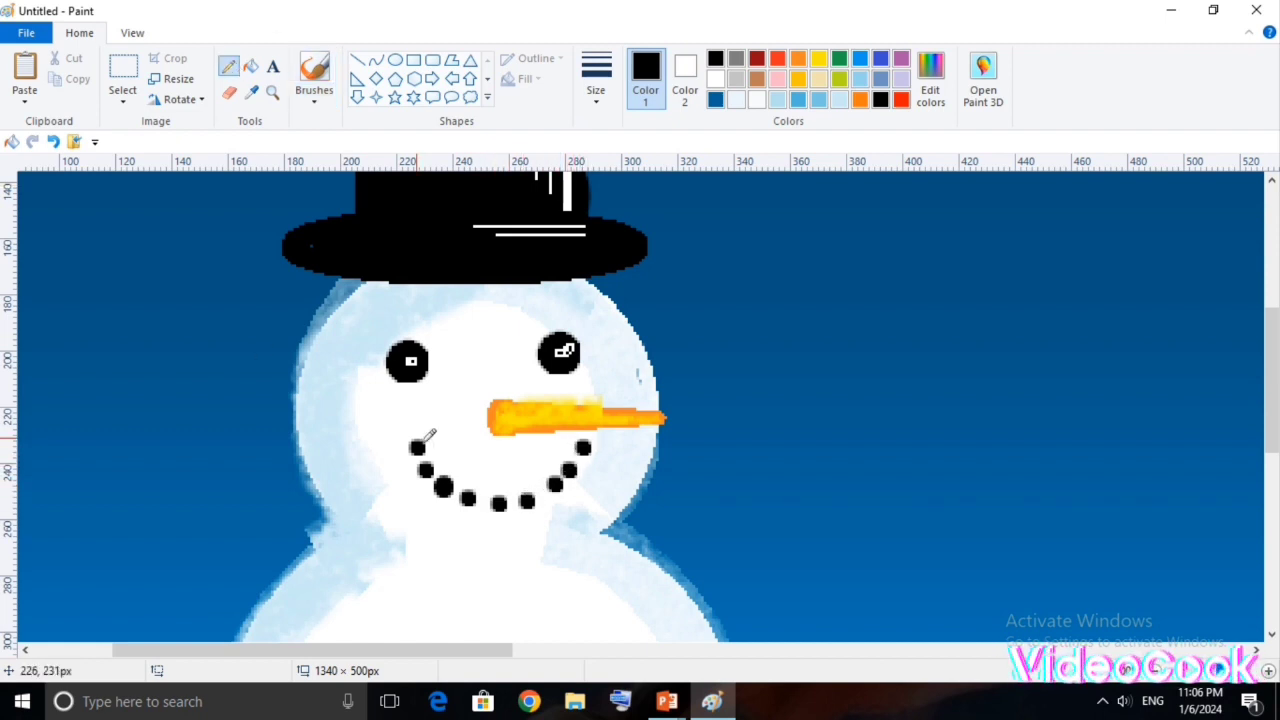
pyautogui.click(715, 80)
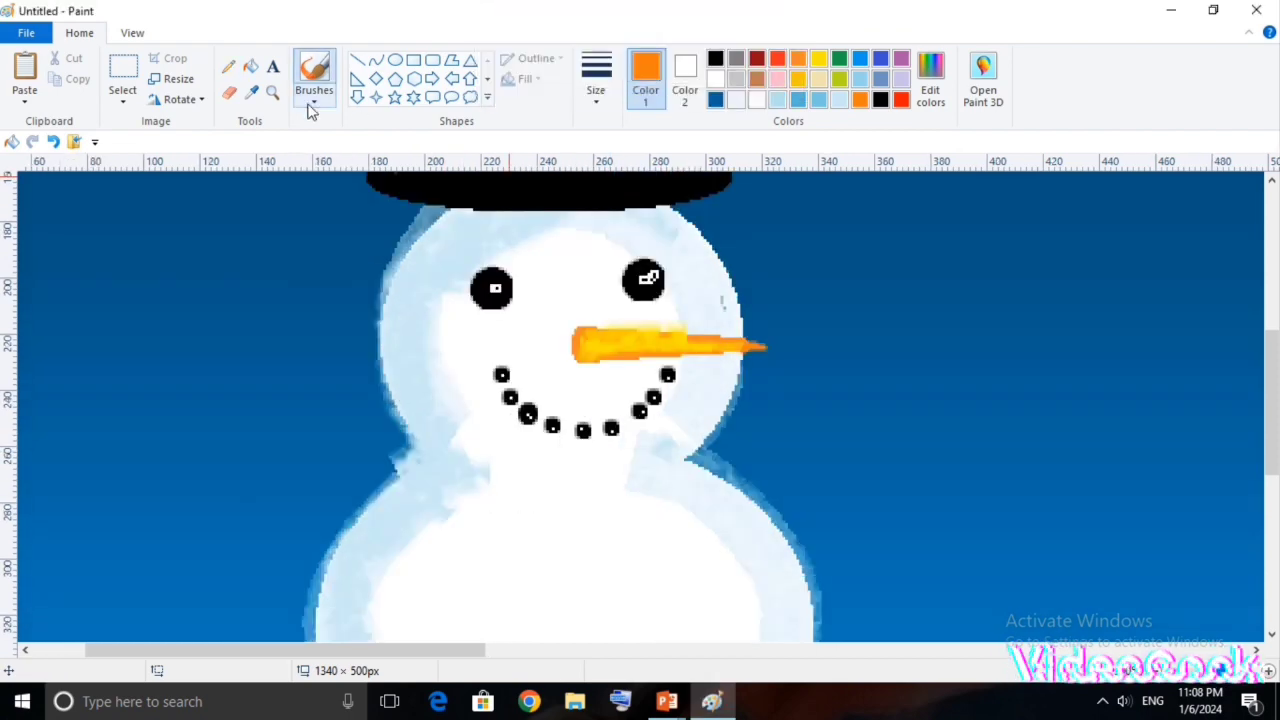
# Brush a thick red scarf band curving around the snowman's neck between the head and the middle ball.
pyautogui.click(314, 100)
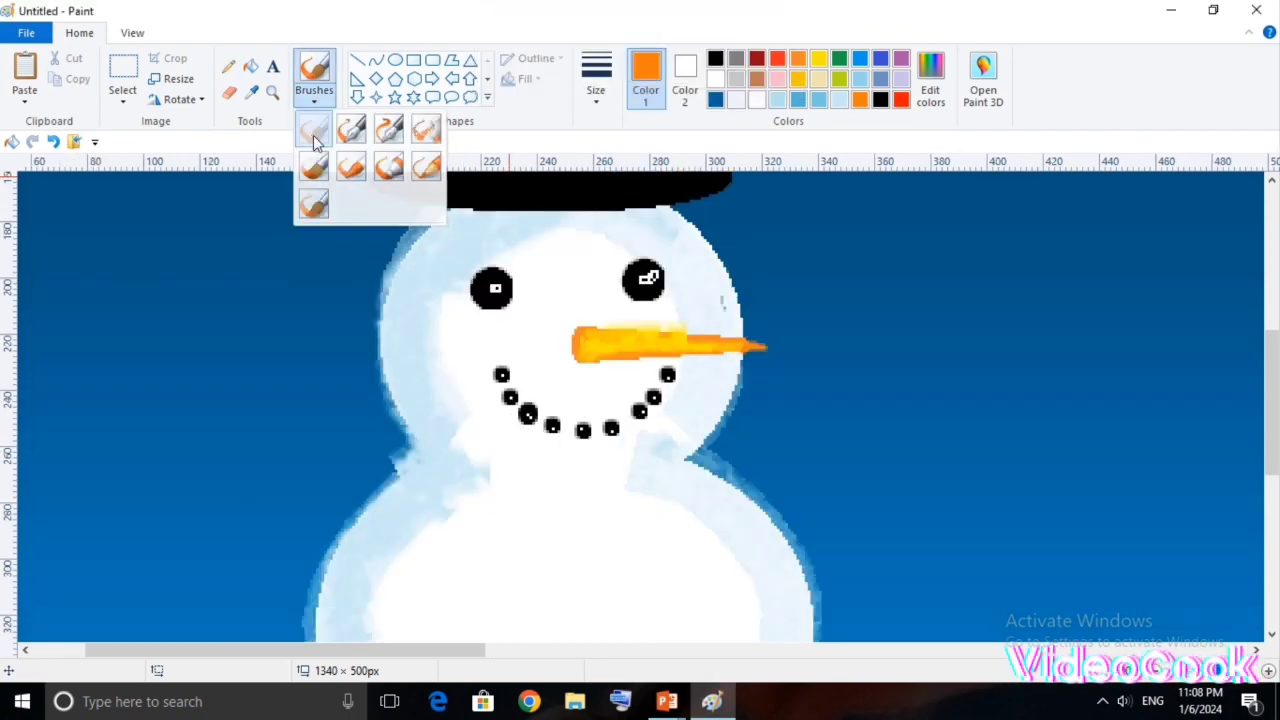
pyautogui.click(901, 99)
pyautogui.click(320, 361)
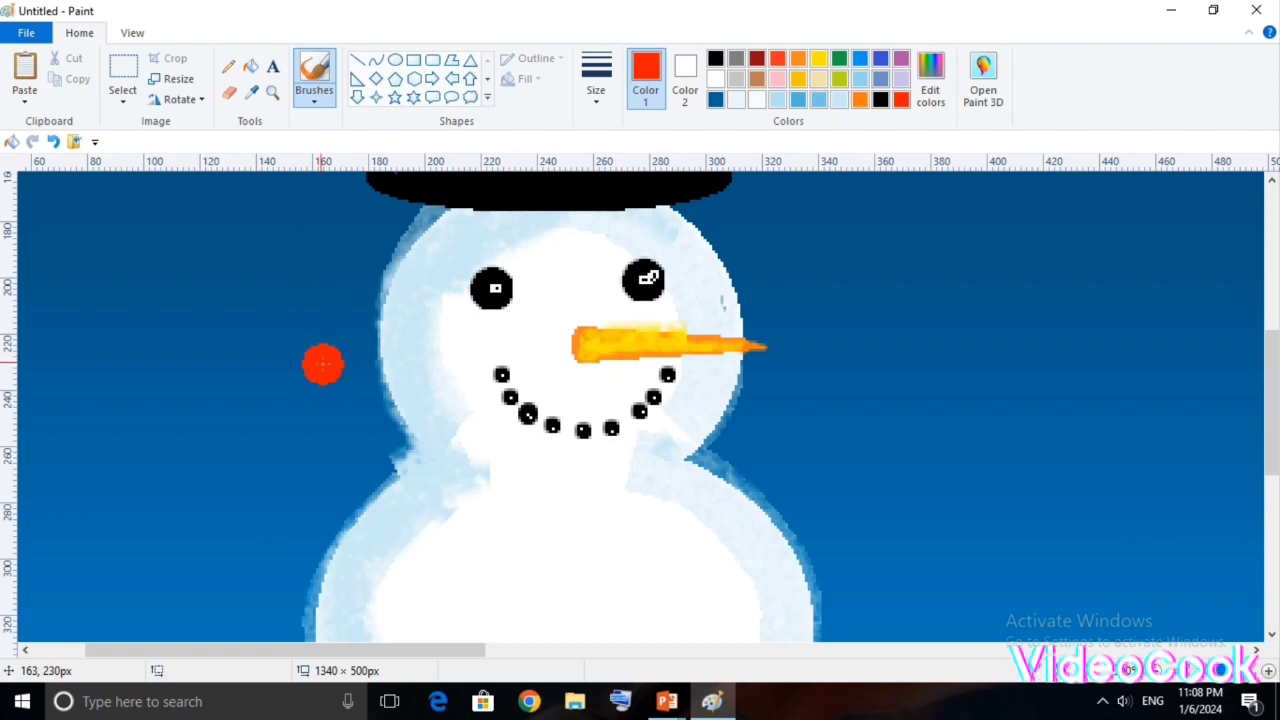
pyautogui.hotkey('ctrl', 'z')
pyautogui.click(472, 457)
pyautogui.hotkey('ctrl', 'z')
pyautogui.click(412, 457)
pyautogui.moveTo(526, 483)
pyautogui.mouseDown()
pyautogui.moveTo(604, 494)
pyautogui.moveTo(700, 455)
pyautogui.mouseUp()
pyautogui.moveTo(392, 458)
pyautogui.mouseDown()
pyautogui.moveTo(394, 446)
pyautogui.moveTo(442, 477)
pyautogui.moveTo(576, 500)
pyautogui.mouseUp()
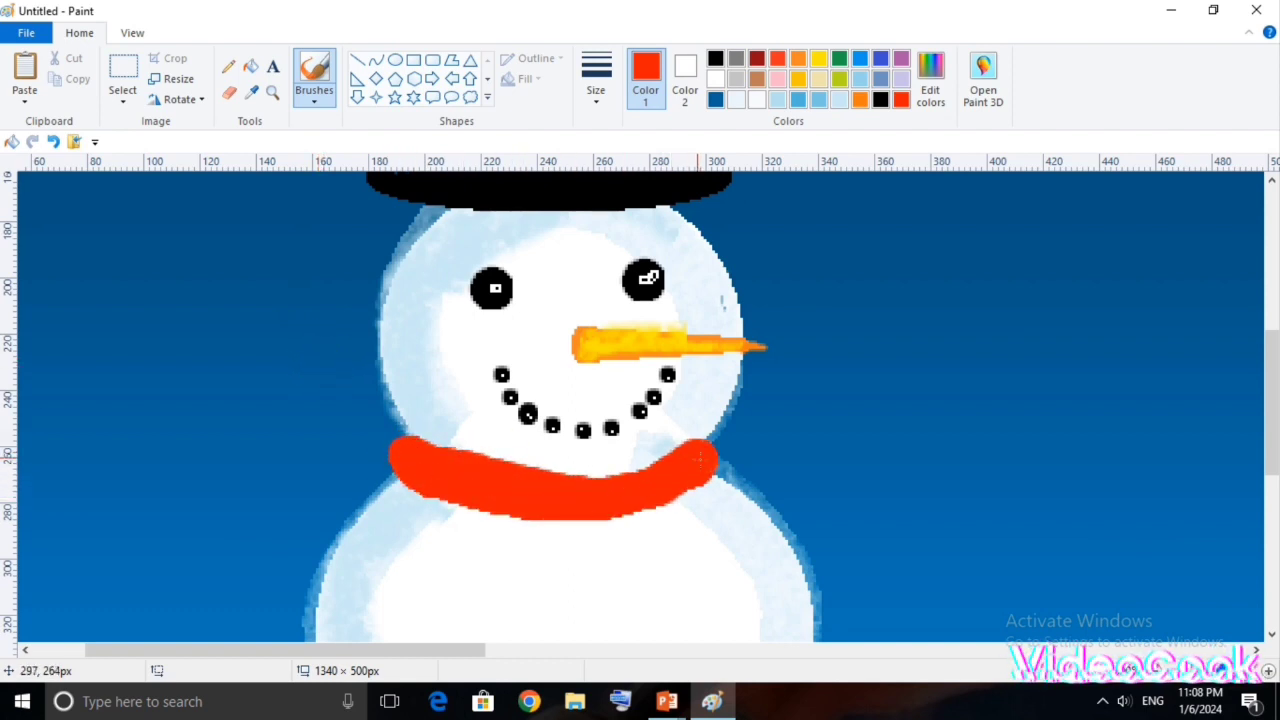
# Brush a red scarf tail hanging from the neck band down over the middle ball.
pyautogui.scroll(-2, 680, 487)
pyautogui.click(600, 491)
pyautogui.hotkey('ctrl', 'z')
pyautogui.moveTo(645, 400)
pyautogui.mouseDown()
pyautogui.moveTo(623, 528)
pyautogui.moveTo(660, 630)
pyautogui.mouseUp()
# Brush a second red scarf tail curving down to the right of the first and lengthen the first tail's lower end.
pyautogui.click(314, 98)
pyautogui.click(349, 128)
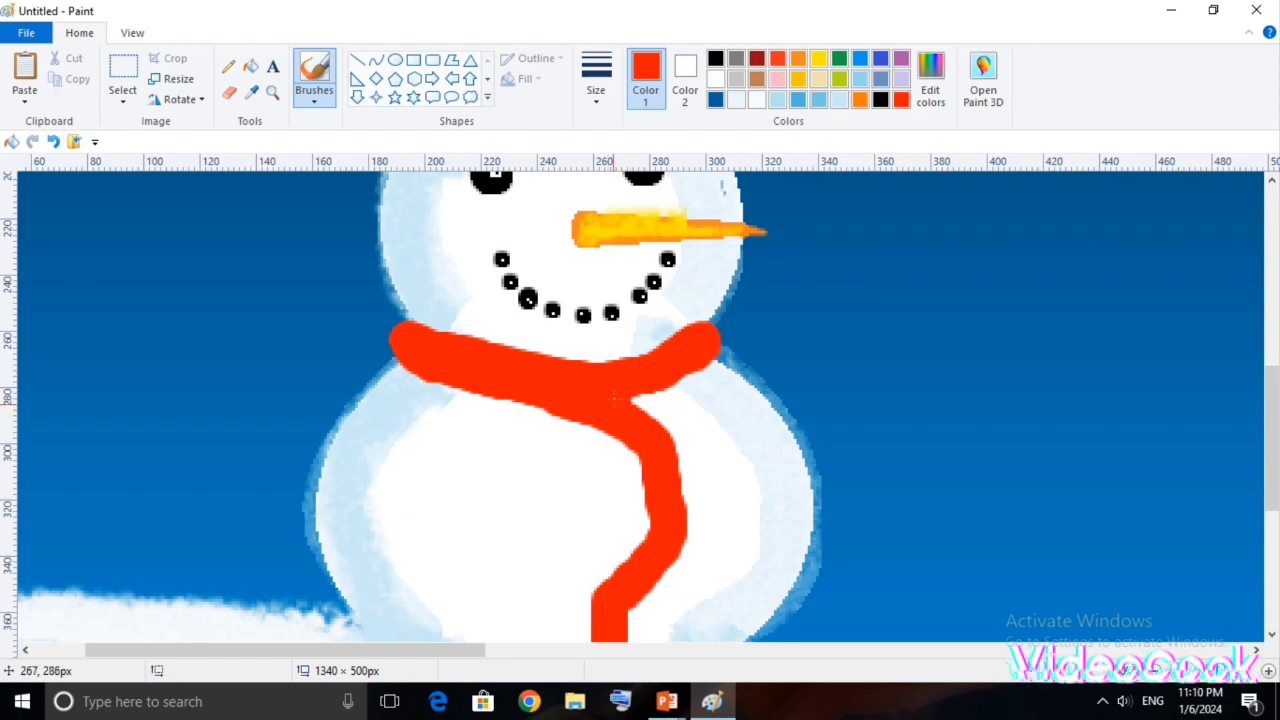
pyautogui.moveTo(634, 418)
pyautogui.mouseDown()
pyautogui.moveTo(734, 493)
pyautogui.moveTo(745, 618)
pyautogui.mouseUp()
pyautogui.scroll(-3, 745, 618)
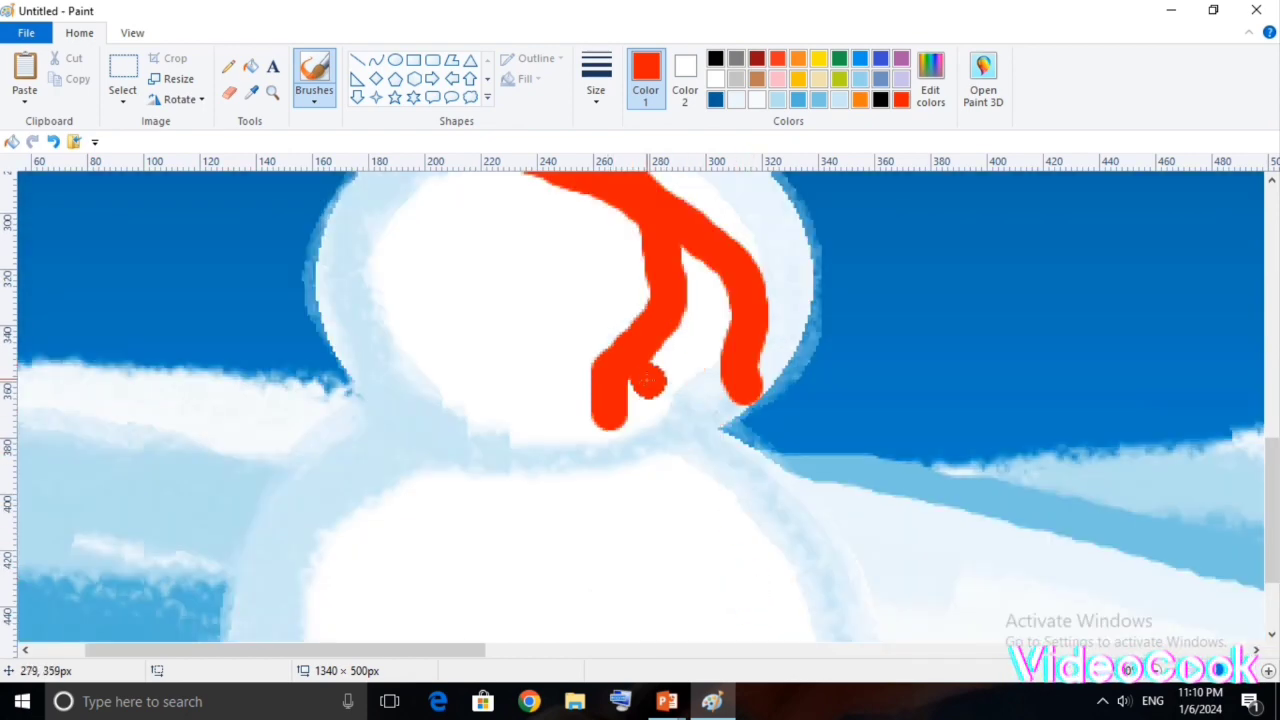
pyautogui.scroll(3, 712, 372)
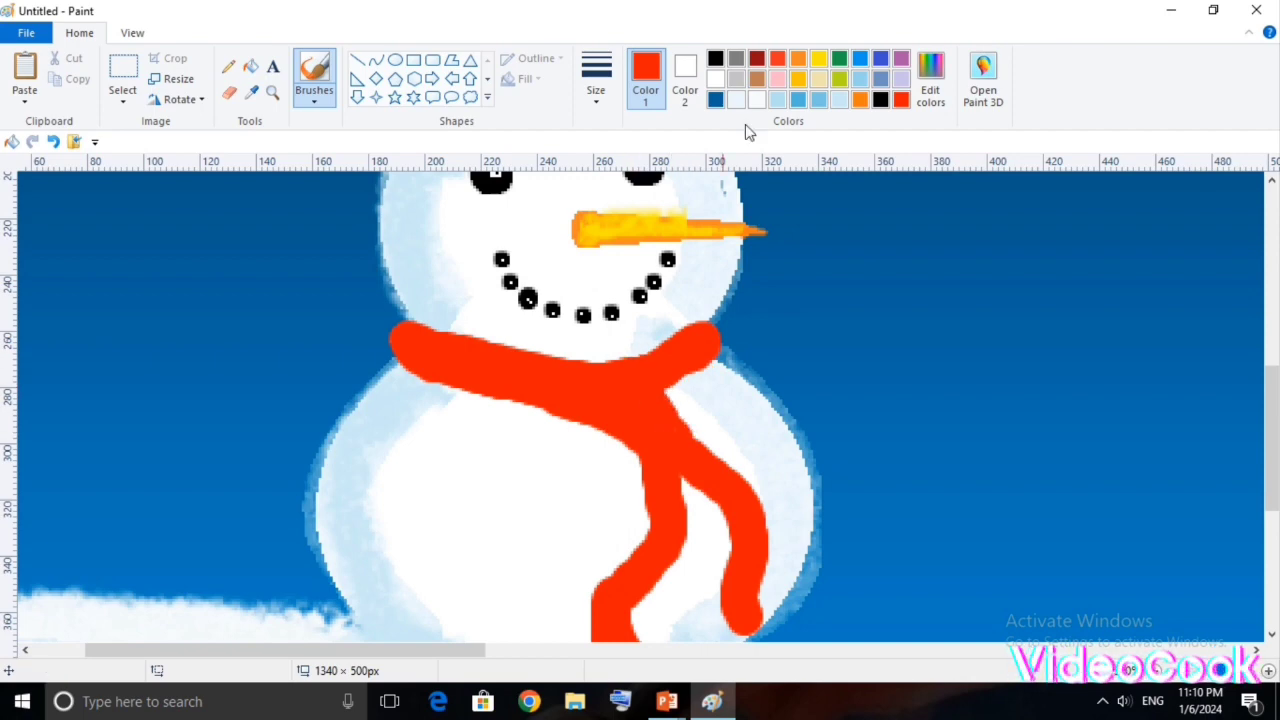
pyautogui.click(932, 70)
pyautogui.click(466, 472)
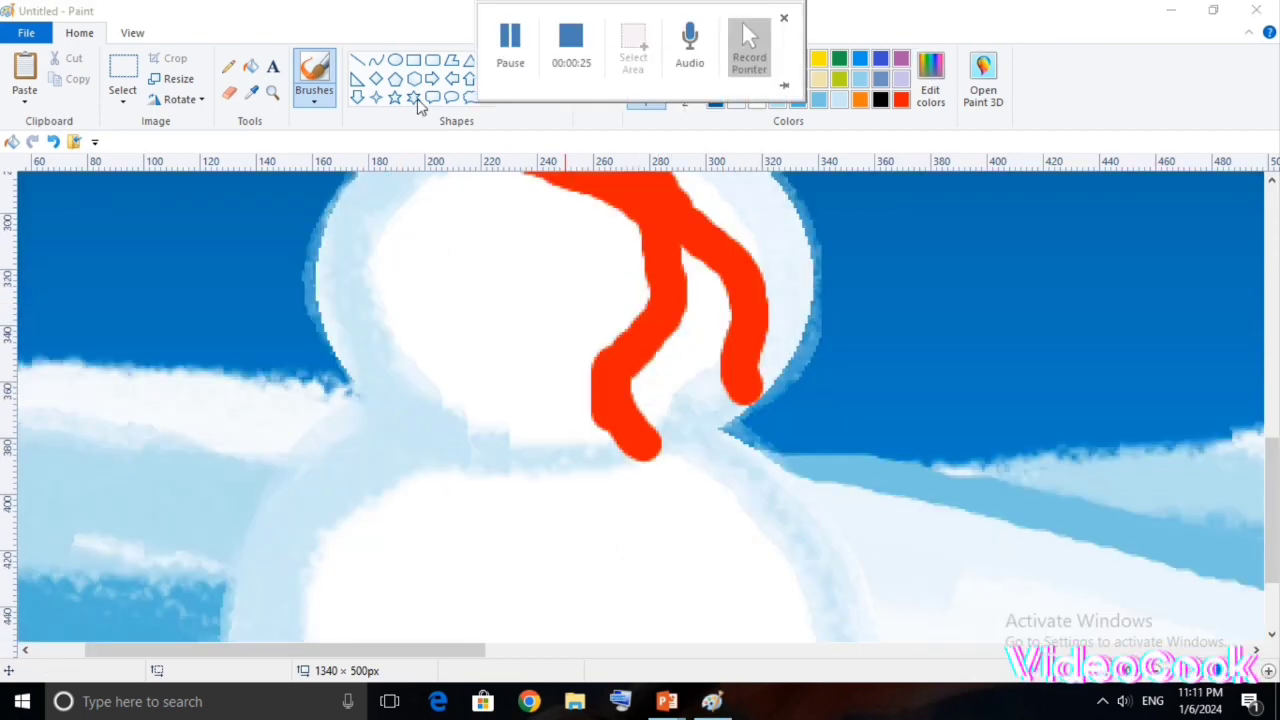
# Dab round black buttons down the middle ball to the left of the scarf tails.
pyautogui.click(331, 94)
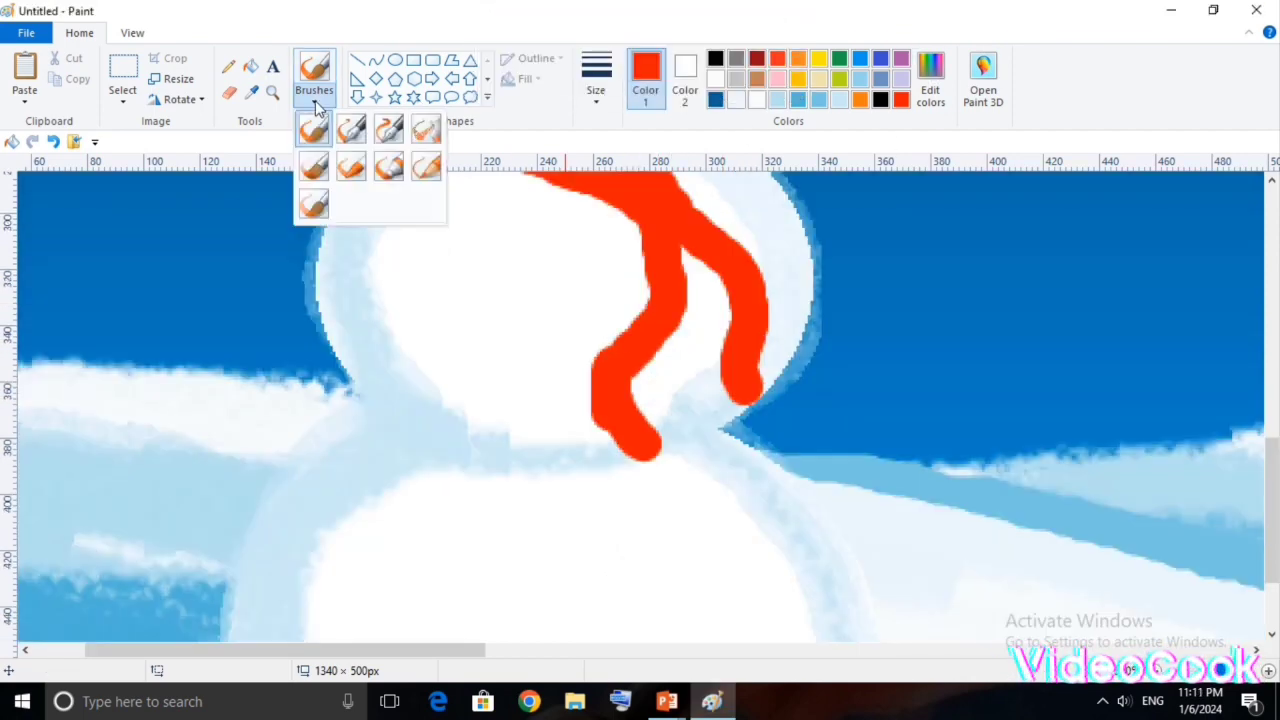
pyautogui.scroll(2, 563, 214)
pyautogui.click(572, 327)
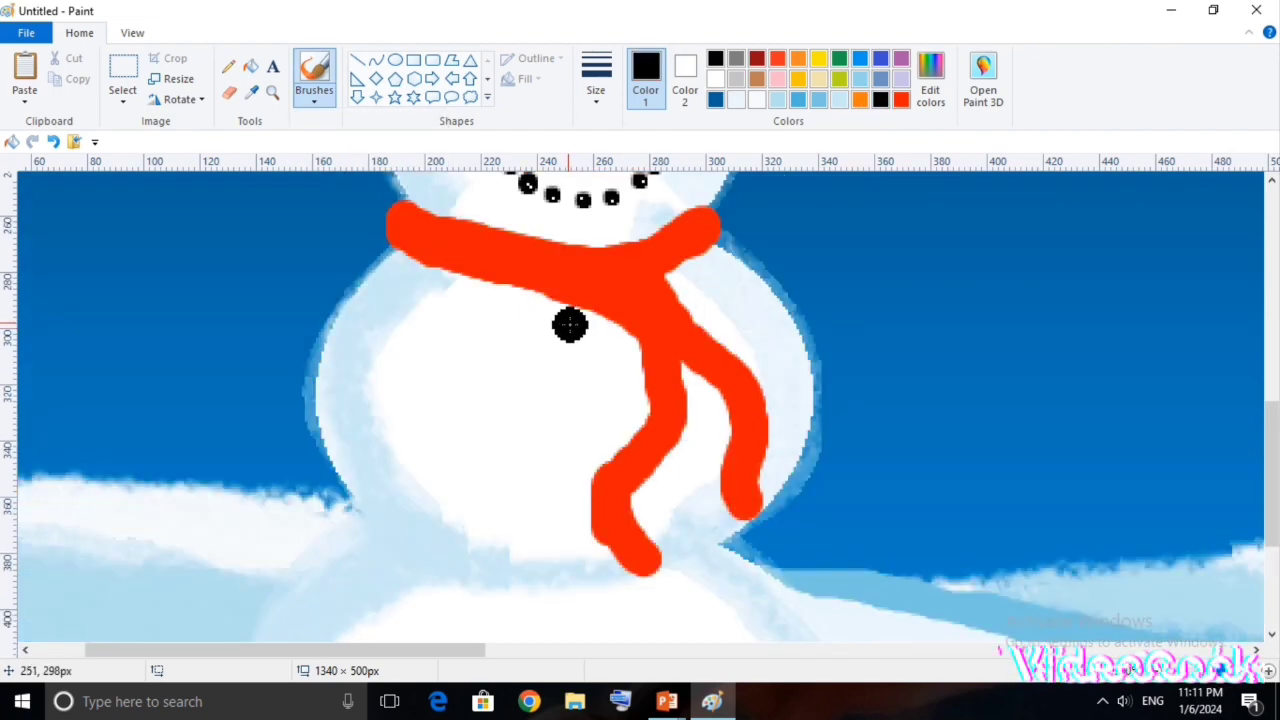
pyautogui.click(591, 380)
# Dab a curved column of seven round black buttons down the snowman's lower ball.
pyautogui.scroll(-4, 591, 429)
pyautogui.click(592, 384)
pyautogui.click(621, 428)
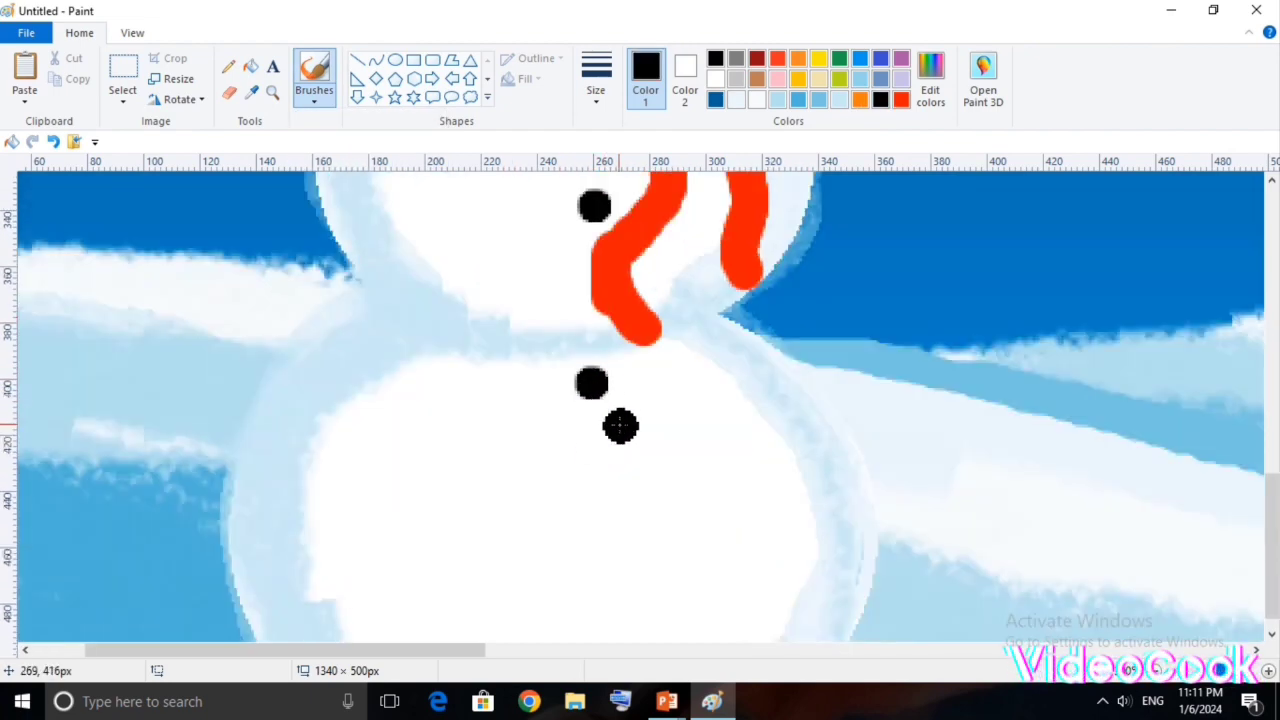
pyautogui.scroll(-1, 621, 428)
pyautogui.click(650, 458)
pyautogui.click(668, 504)
pyautogui.click(668, 530)
pyautogui.click(670, 554)
pyautogui.click(659, 594)
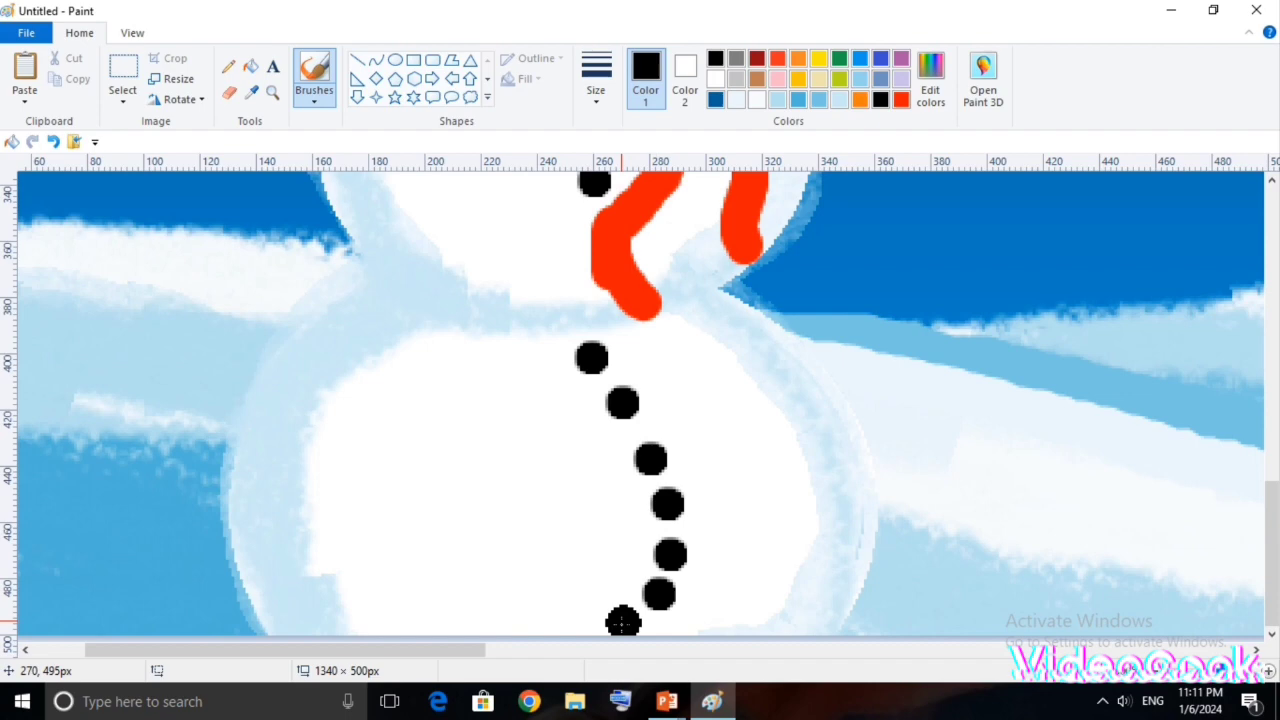
# Pencil tiny white highlights onto the black buttons of the snowman's lower ball.
pyautogui.click(228, 66)
pyautogui.click(715, 80)
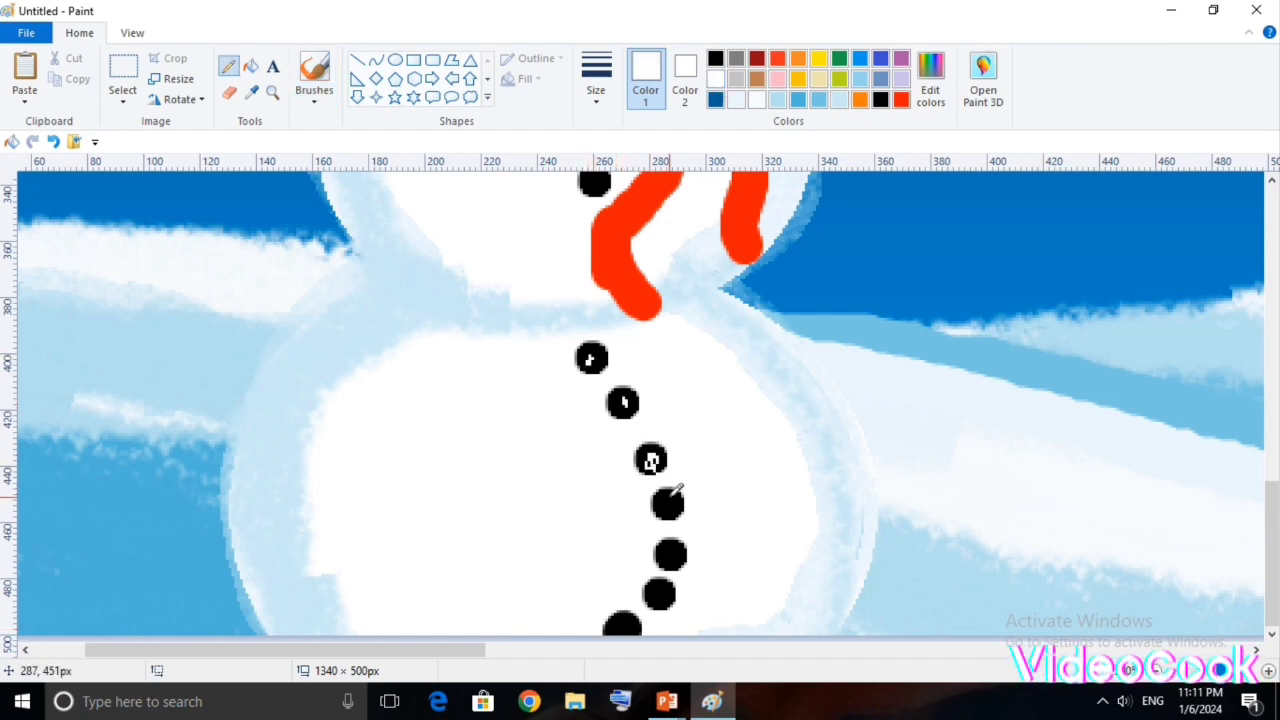
pyautogui.scroll(3, 583, 285)
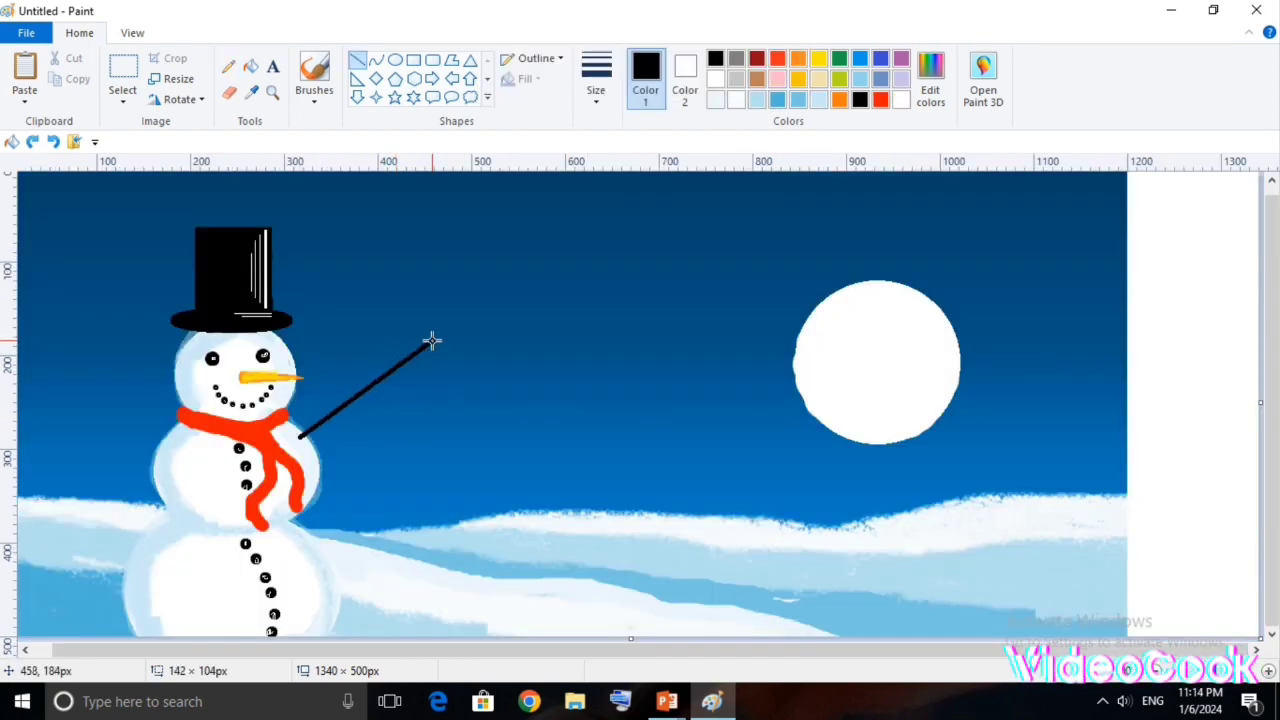
# Draw a thick black line about 129 × 86 px as the raised arm on the snowman's right side, starting from the middle ball.
pyautogui.moveTo(431, 340); pyautogui.dragTo(420, 357)
pyautogui.click(593, 107)
pyautogui.click(640, 245)
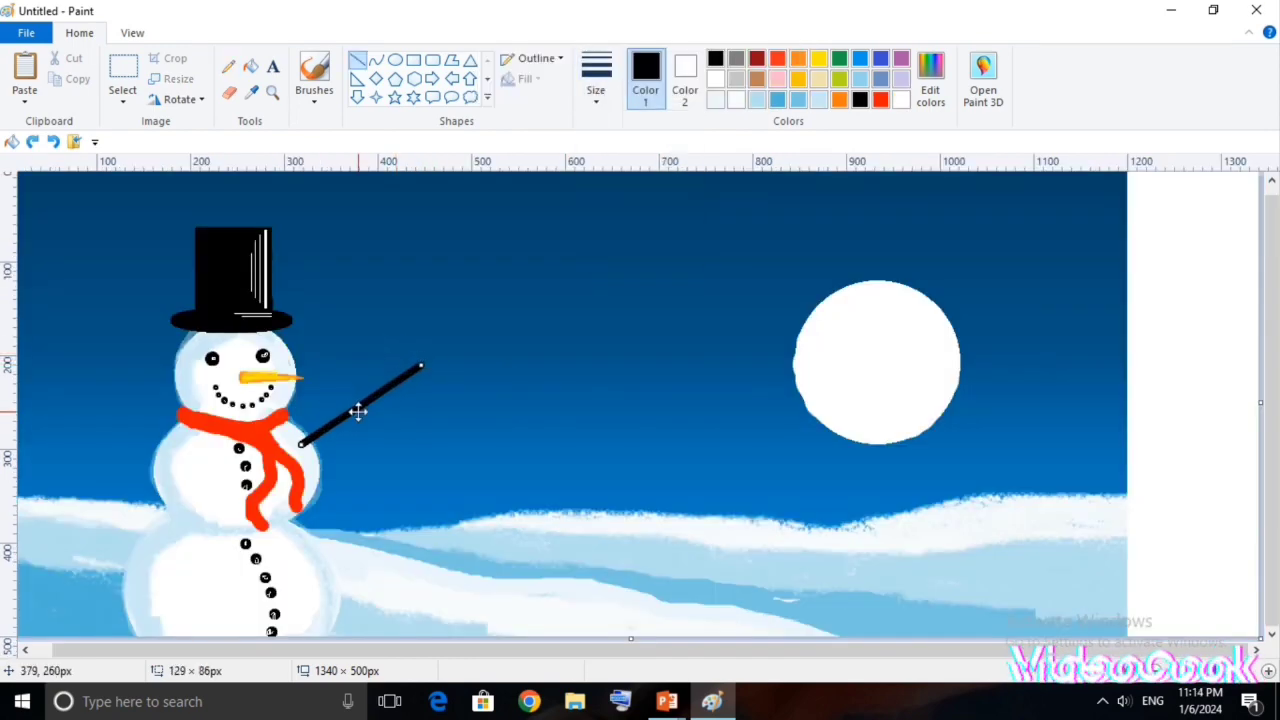
pyautogui.moveTo(366, 401); pyautogui.dragTo(364, 407)
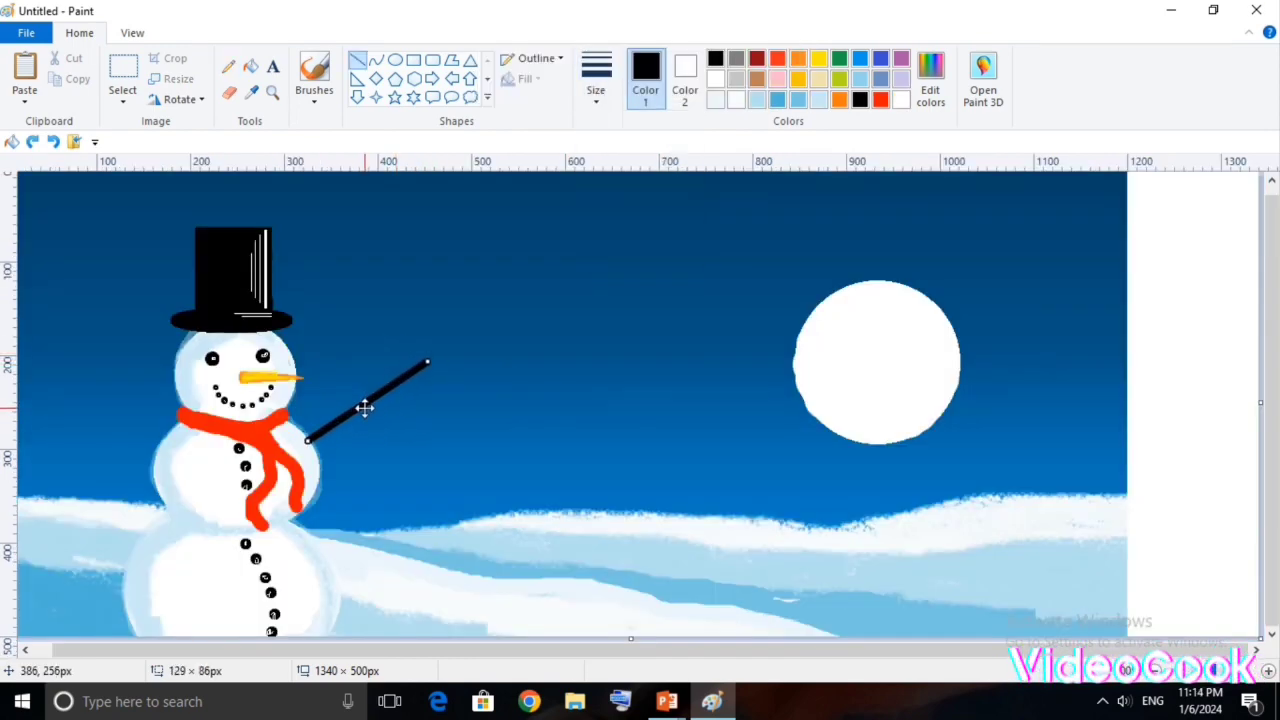
pyautogui.click(480, 400)
# Draw the opposite arm as a thick black line rising outward from the middle ball, then shorten its outer end slightly.
pyautogui.moveTo(71, 373); pyautogui.dragTo(172, 454)
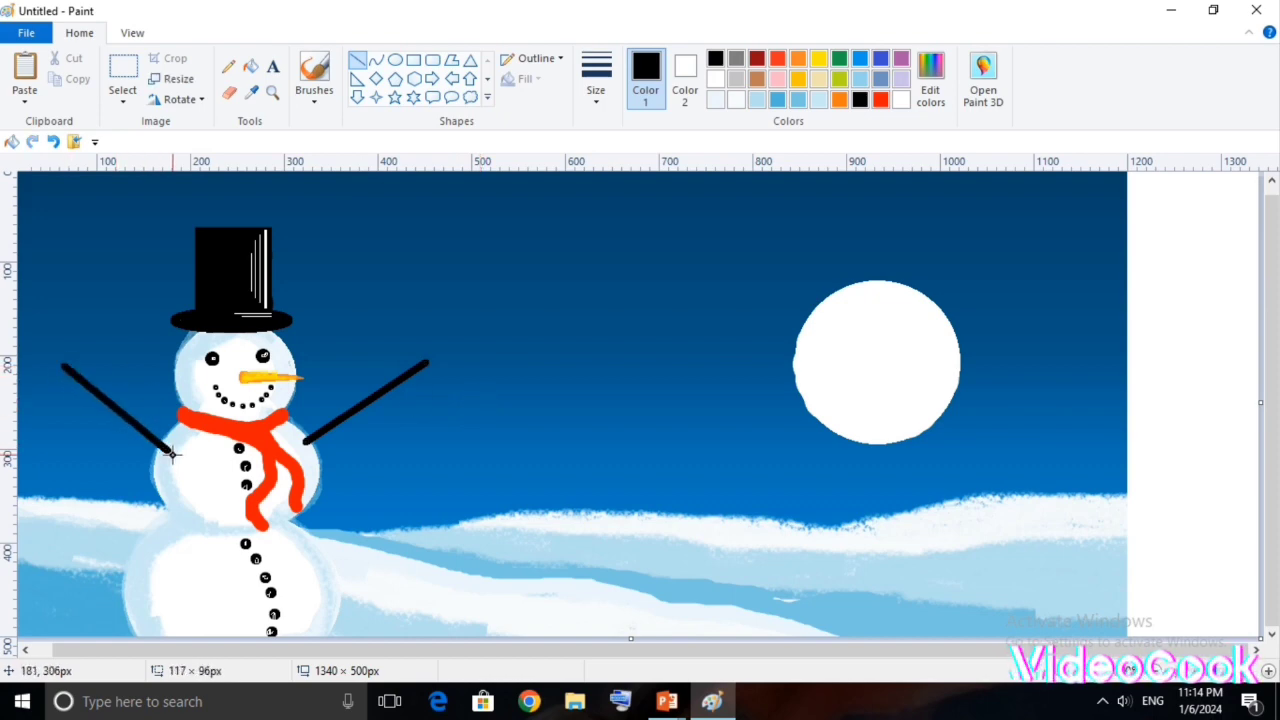
pyautogui.moveTo(124, 406); pyautogui.dragTo(75, 378)
pyautogui.click(500, 380)
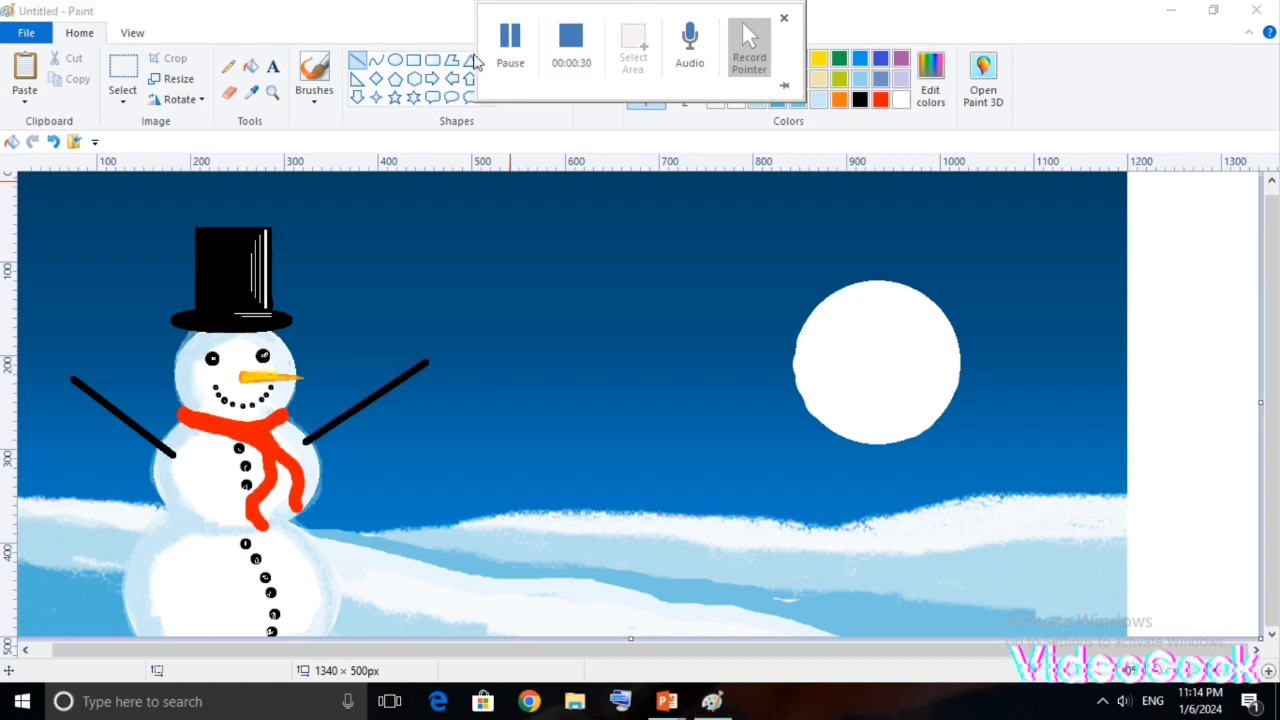
# Draw a thin straight white highlight line along the full length of each of the snowman's black arms.
pyautogui.click(715, 79)
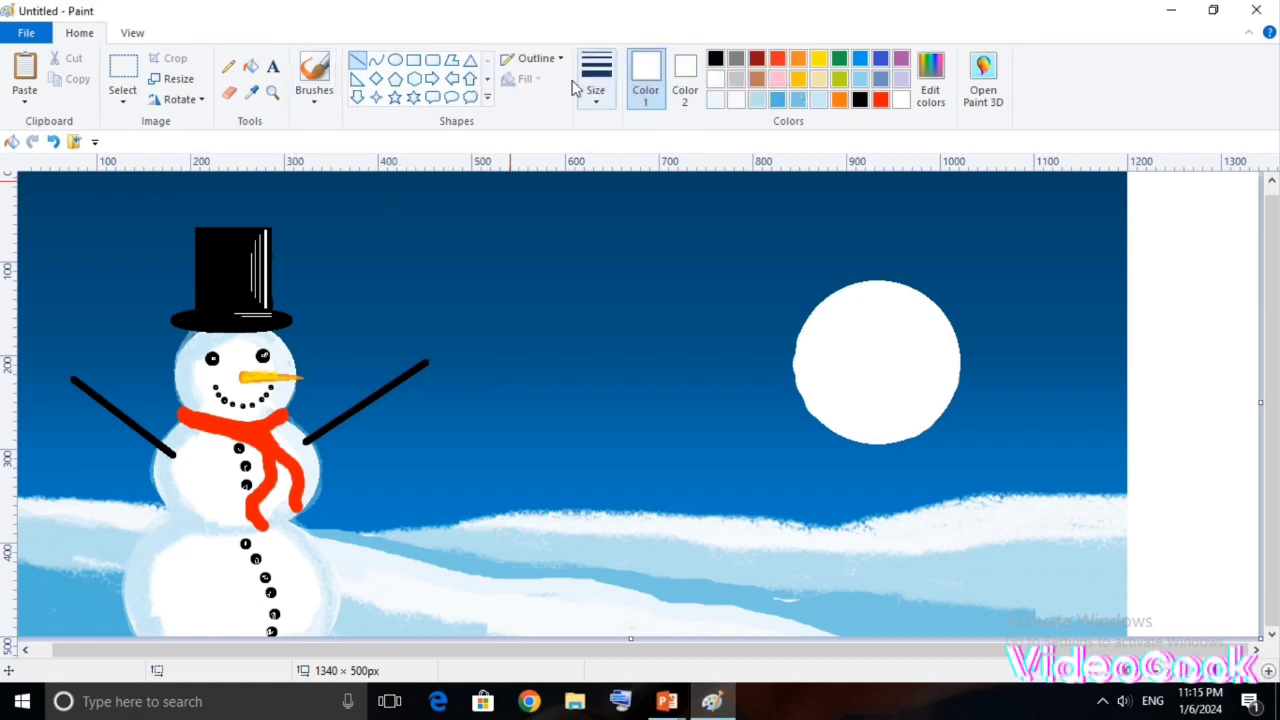
pyautogui.click(272, 91)
pyautogui.click(371, 400)
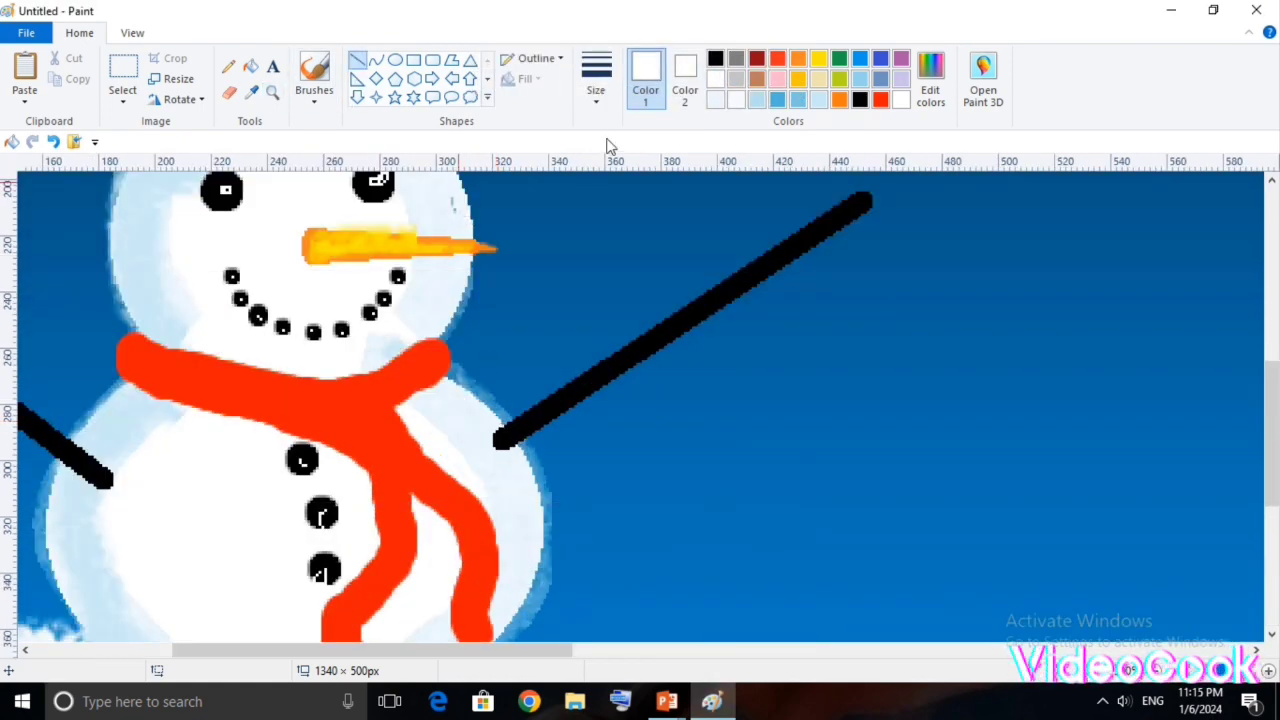
pyautogui.click(596, 80)
pyautogui.click(614, 137)
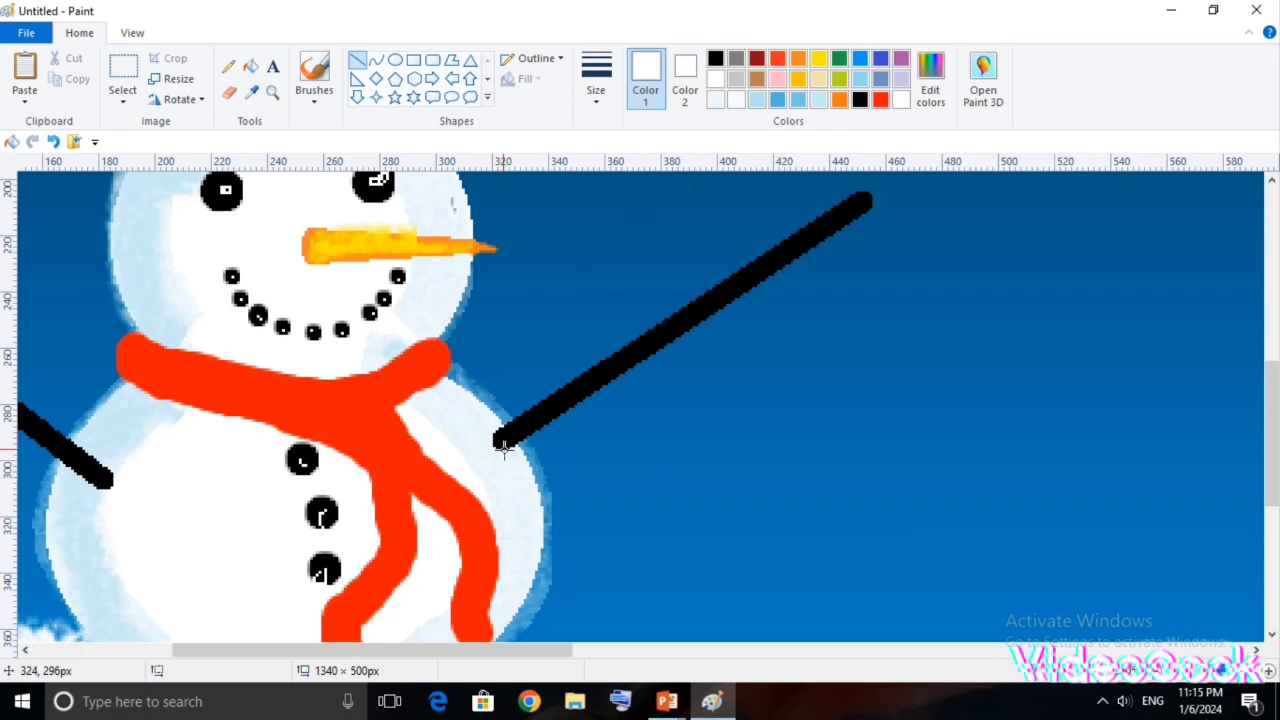
pyautogui.moveTo(502, 443); pyautogui.dragTo(714, 248)
pyautogui.hotkey('ctrl', 'z')
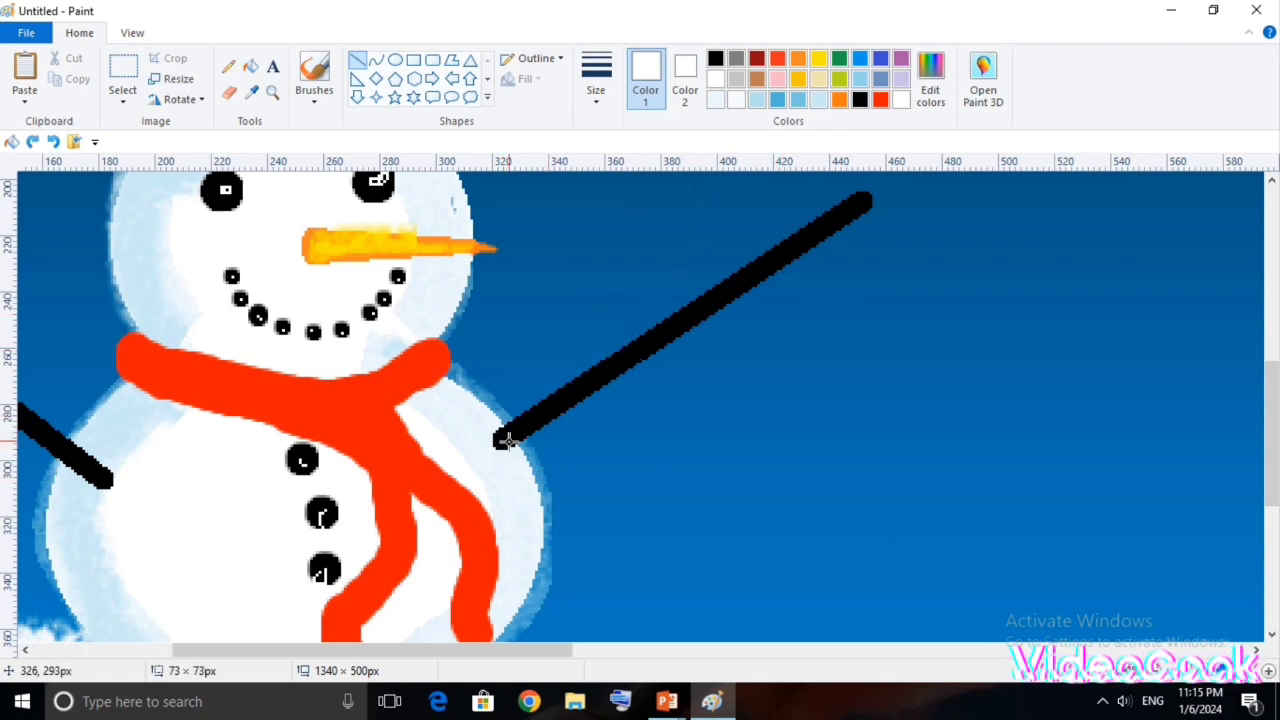
pyautogui.moveTo(540, 428); pyautogui.dragTo(864, 203)
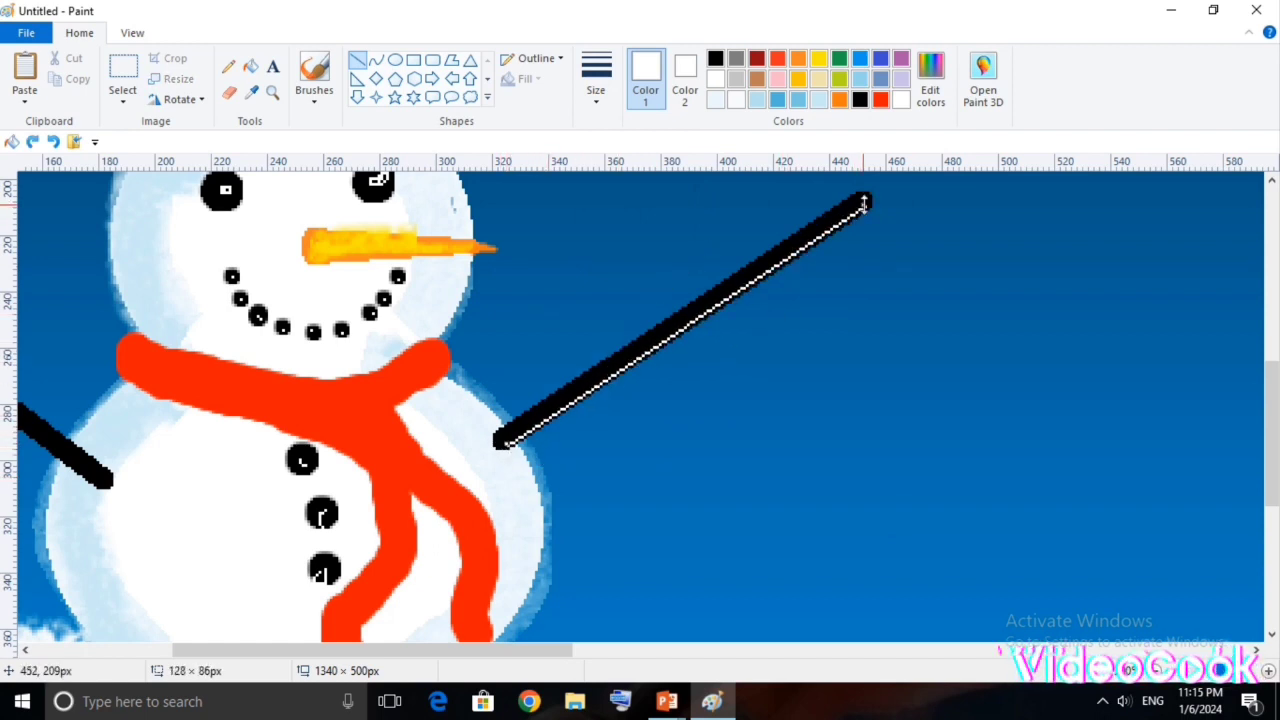
pyautogui.moveTo(566, 637); pyautogui.dragTo(426, 640)
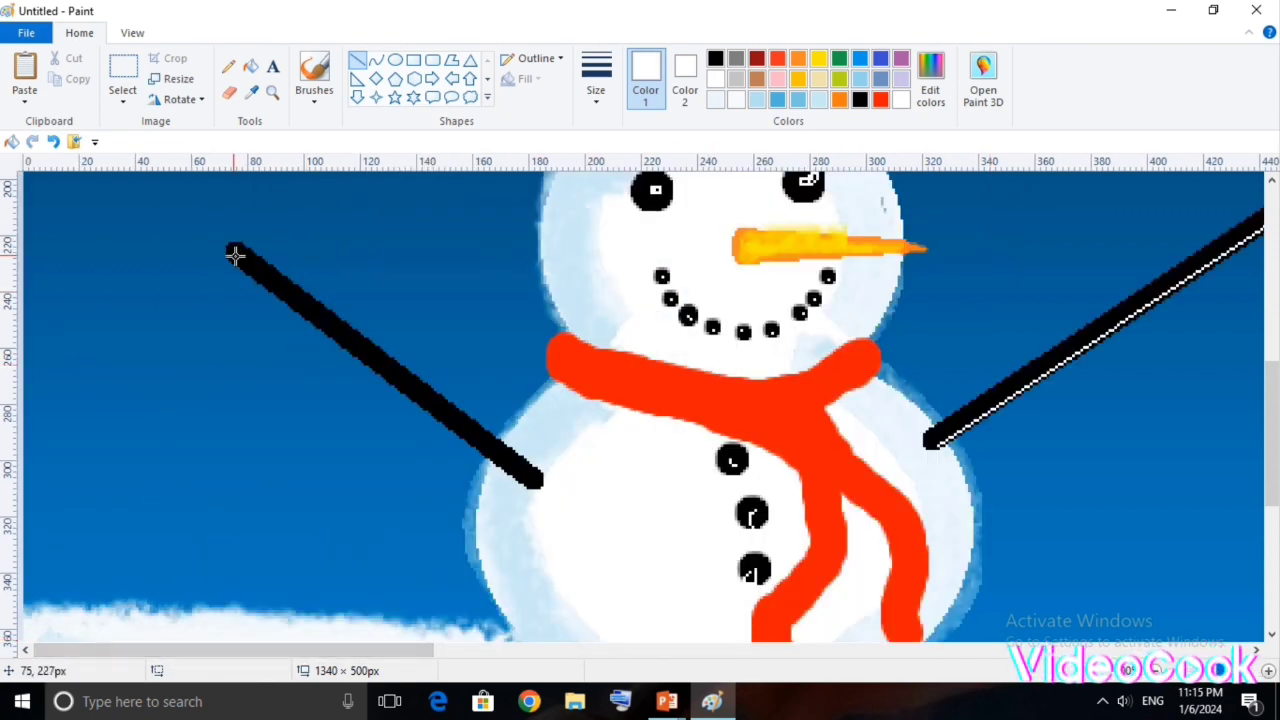
pyautogui.moveTo(234, 251); pyautogui.dragTo(540, 487)
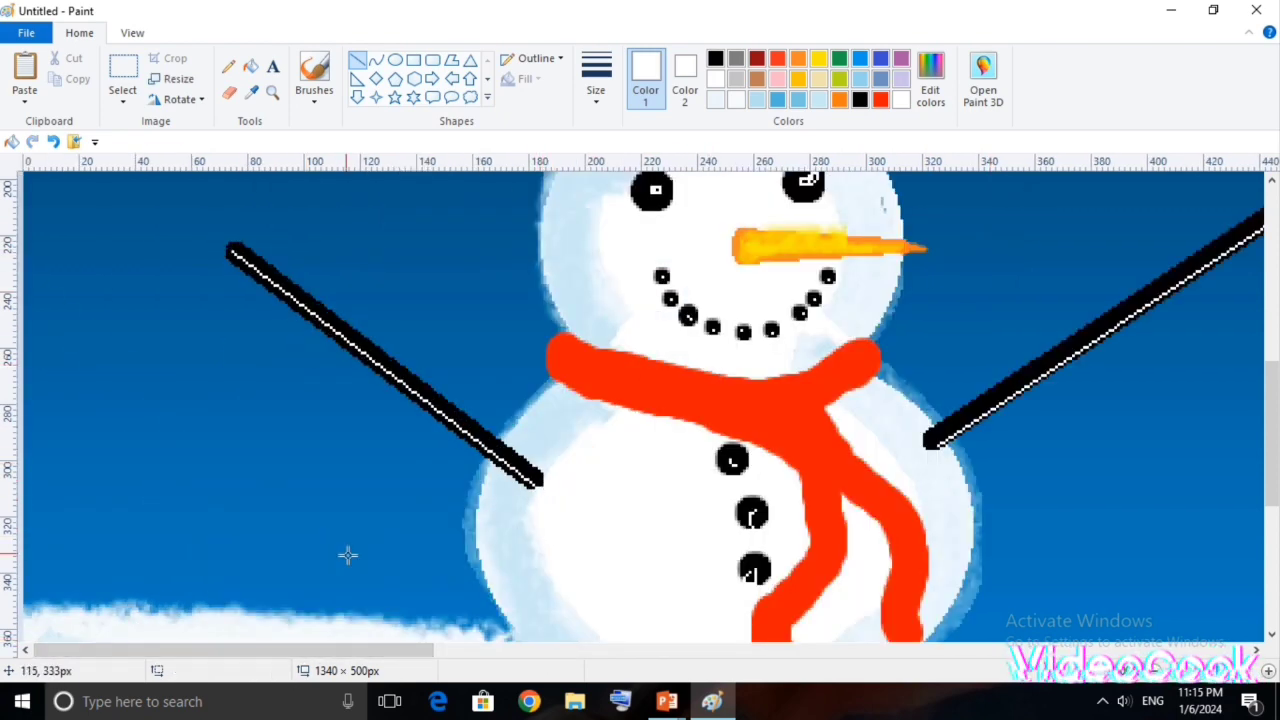
# Brush thin black branching twigs as fingers at the outer ends of both arms.
pyautogui.scroll(3, 313, 428)
pyautogui.click(314, 100)
pyautogui.click(351, 126)
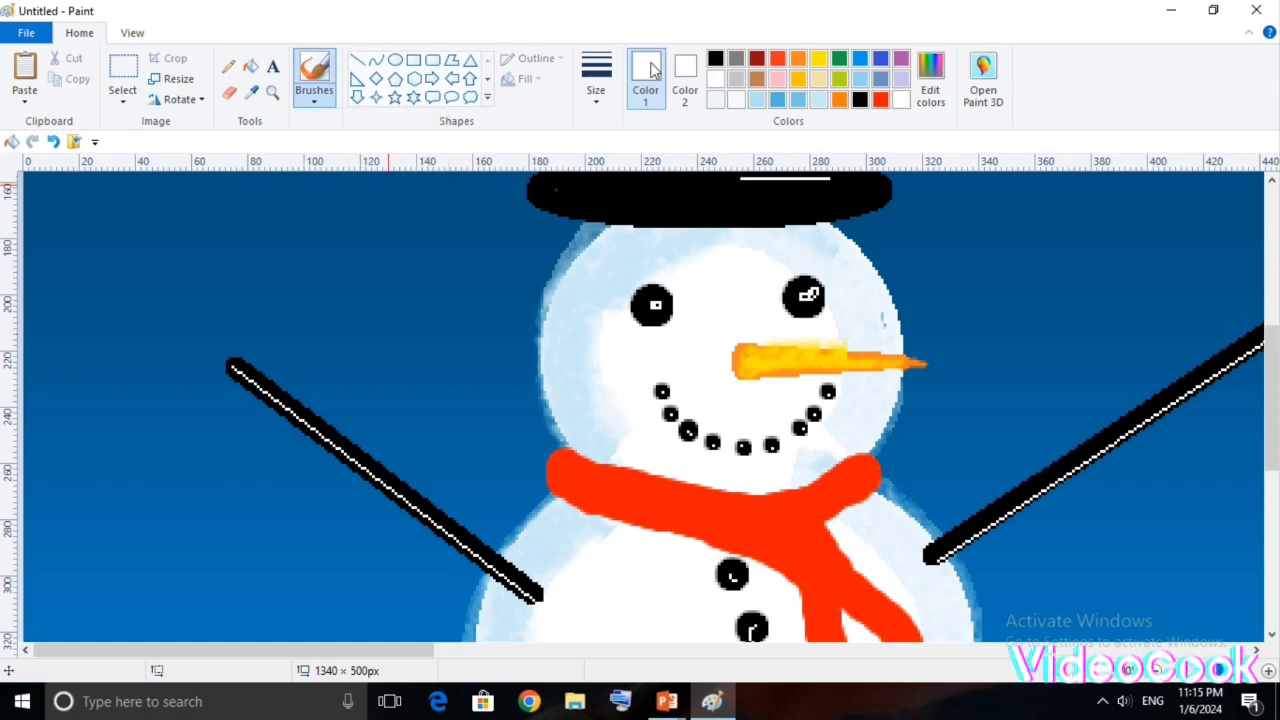
pyautogui.scroll(-1, 290, 270)
pyautogui.moveTo(258, 228); pyautogui.dragTo(262, 314)
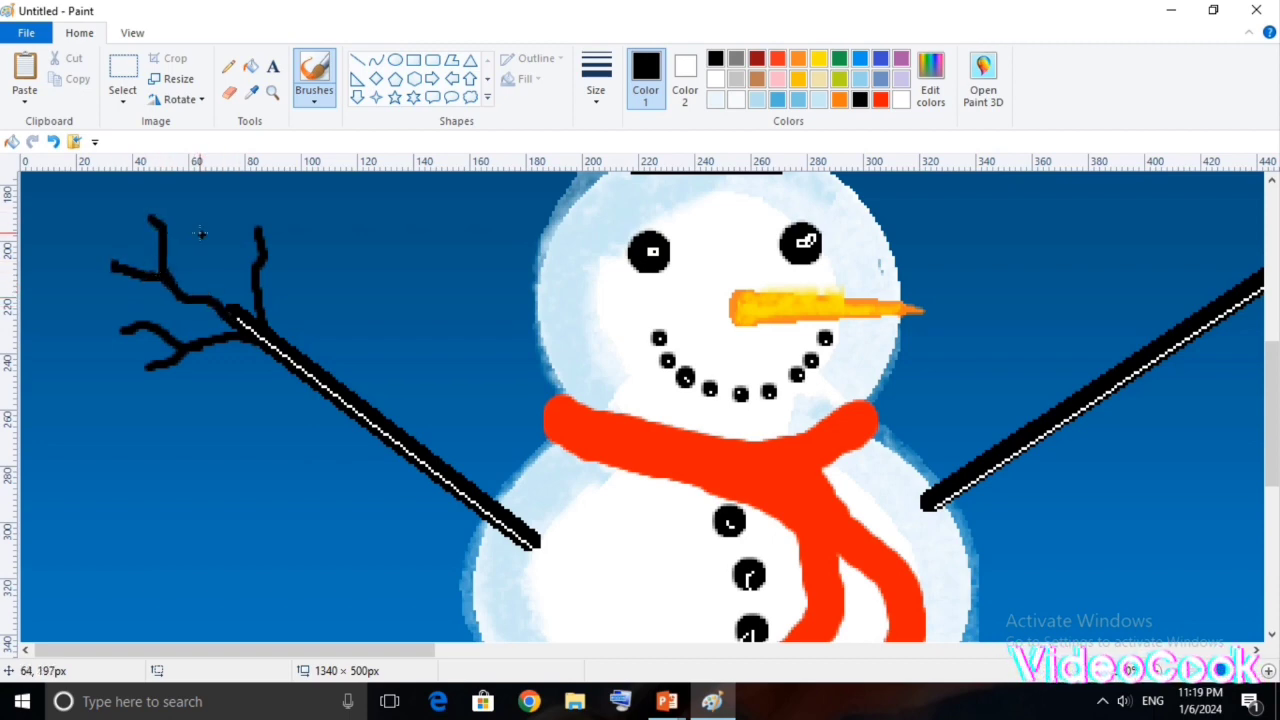
pyautogui.moveTo(406, 650); pyautogui.dragTo(591, 650)
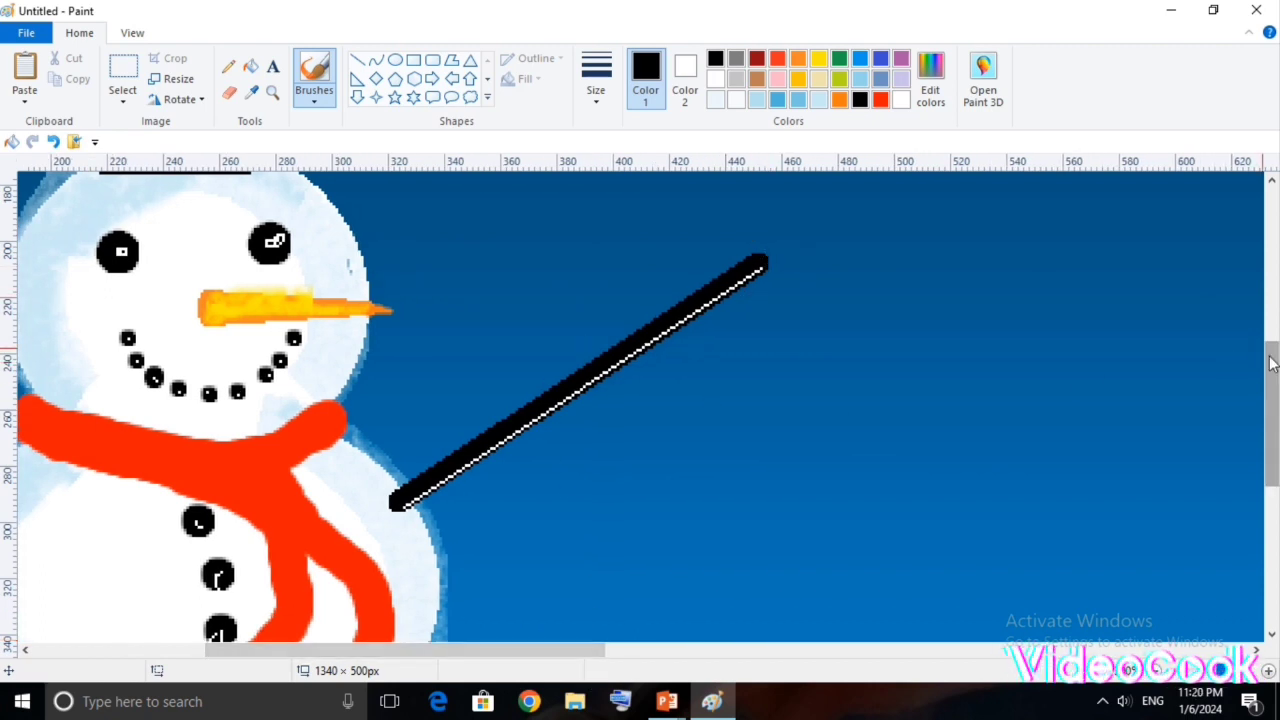
pyautogui.scroll(2, 723, 279)
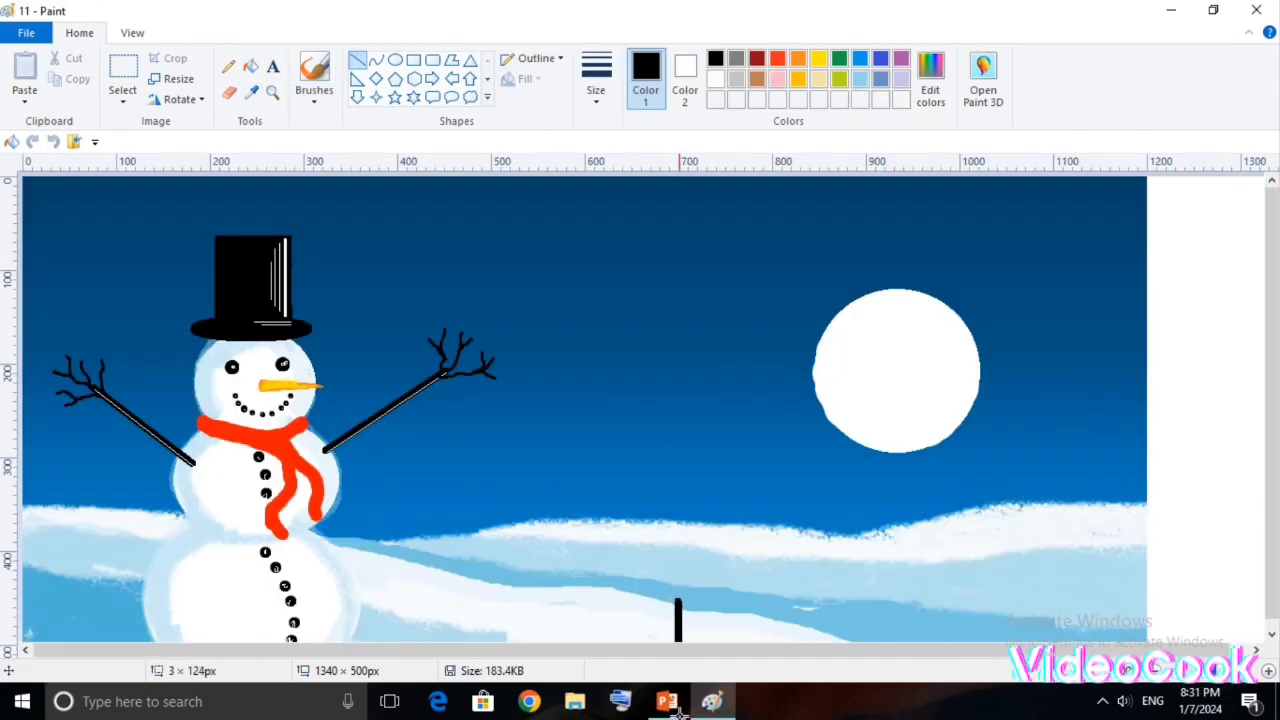
# Draw a black fence on the snow in front of the moon with five vertical posts and two slightly sloping rails.
pyautogui.moveTo(678, 599); pyautogui.dragTo(680, 585)
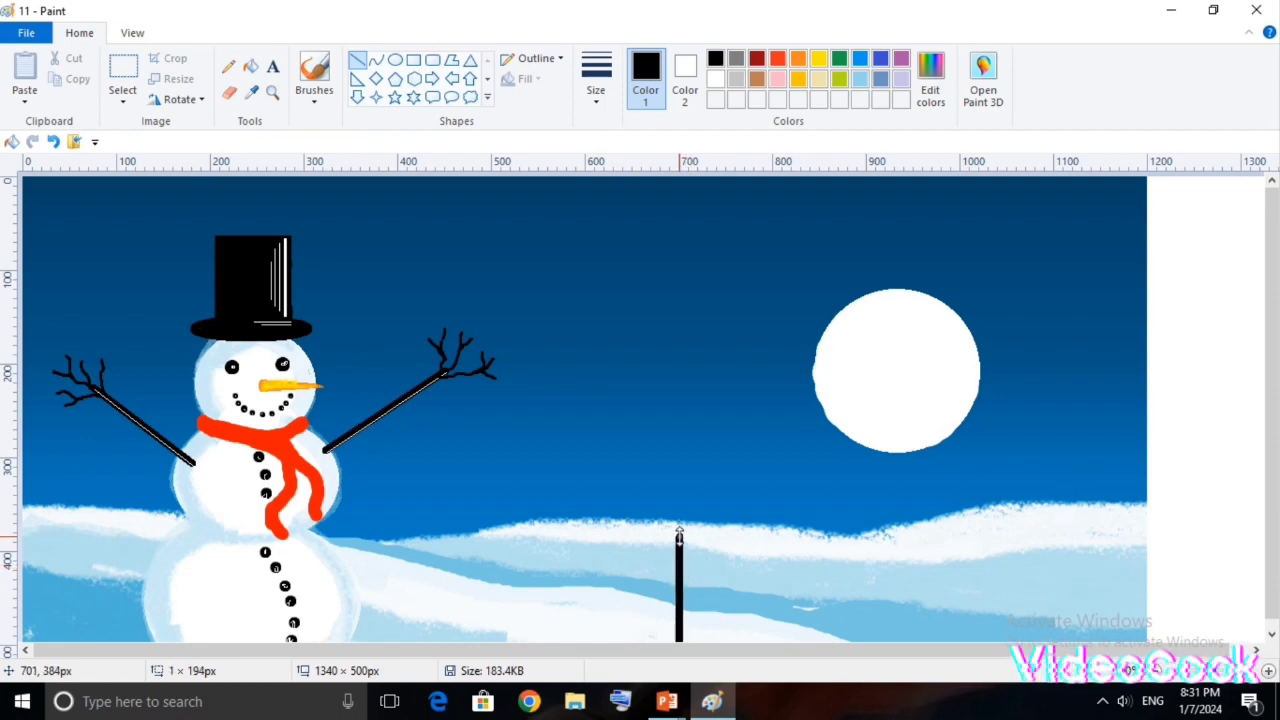
pyautogui.moveTo(714, 555); pyautogui.dragTo(716, 695)
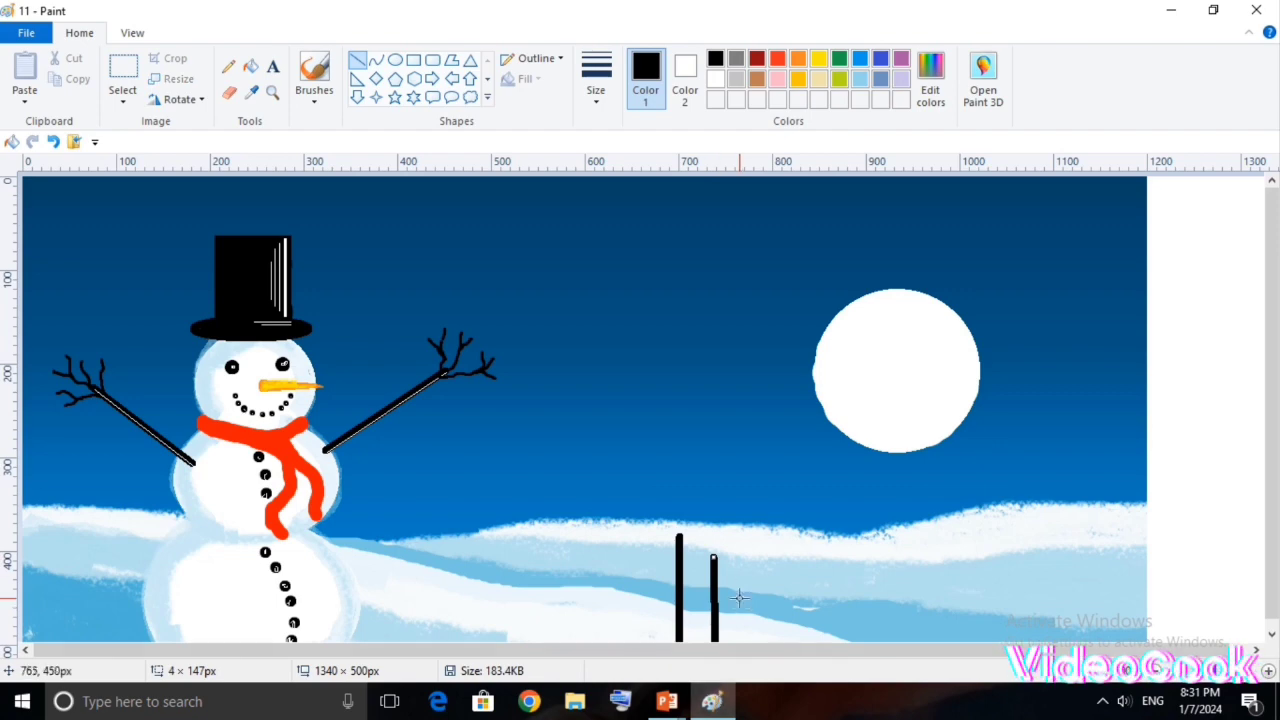
pyautogui.moveTo(741, 574); pyautogui.dragTo(743, 684)
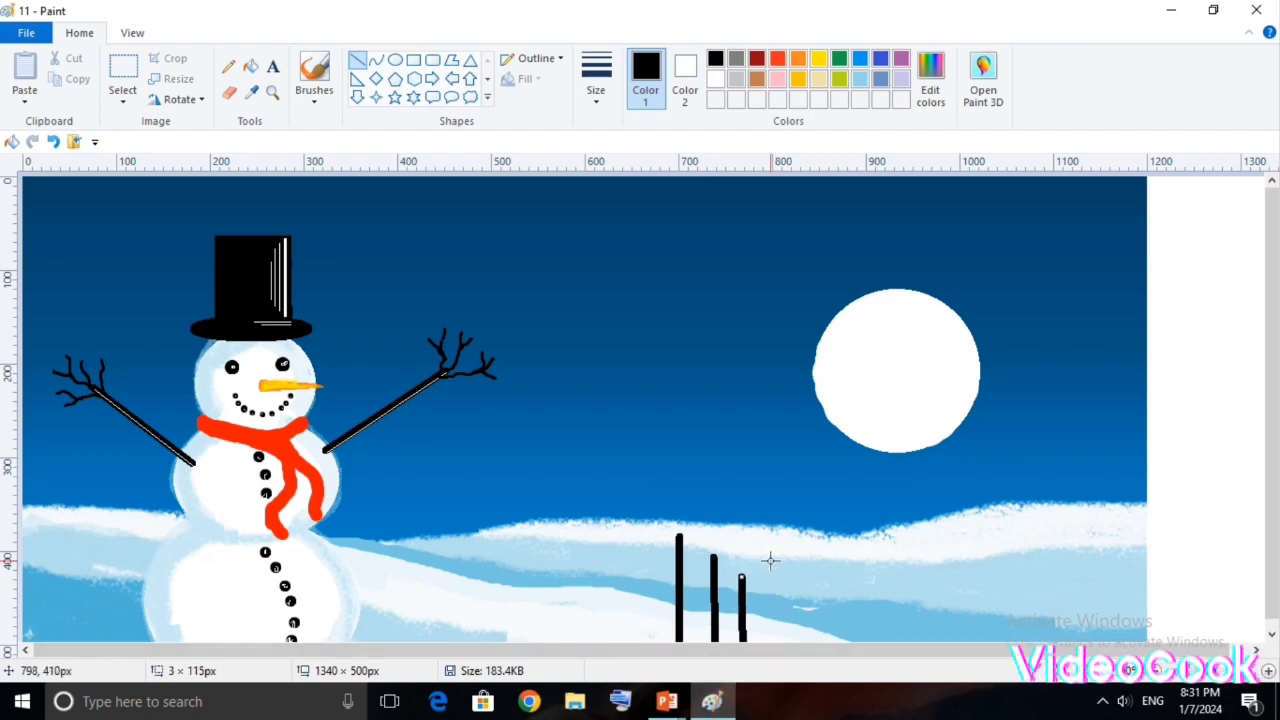
pyautogui.moveTo(784, 566); pyautogui.dragTo(782, 687)
pyautogui.moveTo(832, 569); pyautogui.dragTo(830, 690)
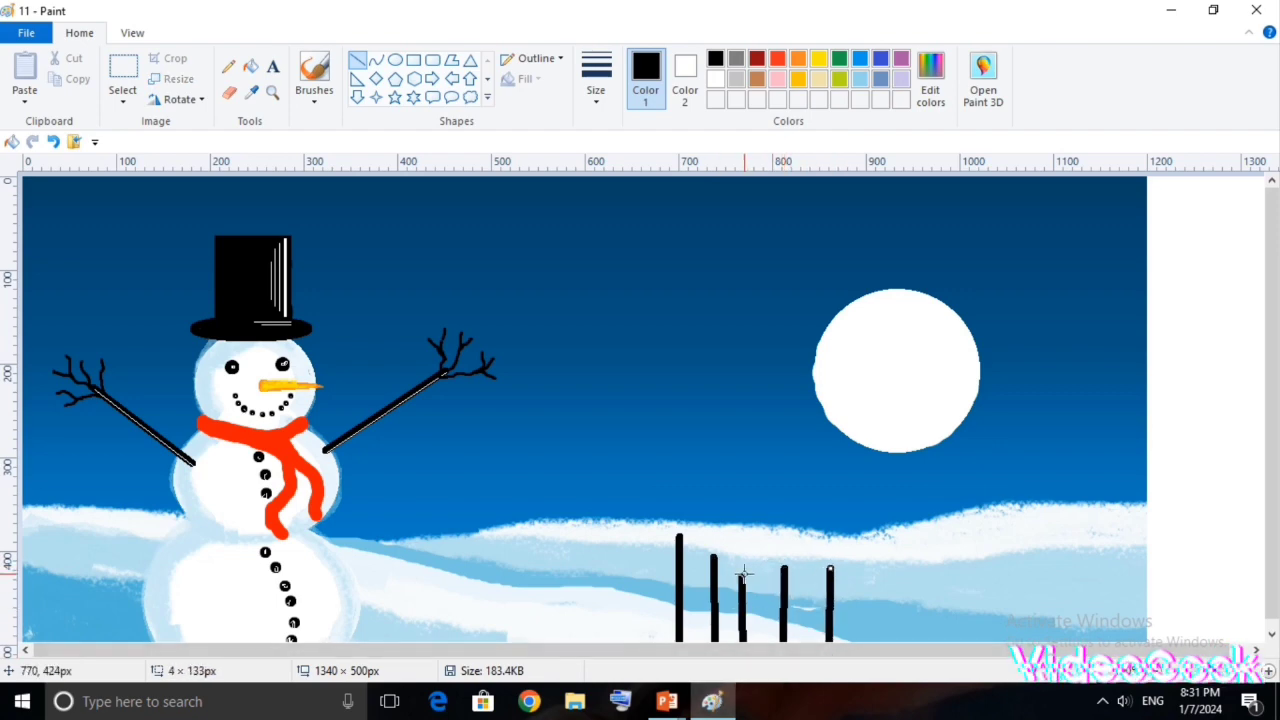
pyautogui.moveTo(741, 563); pyautogui.dragTo(741, 600)
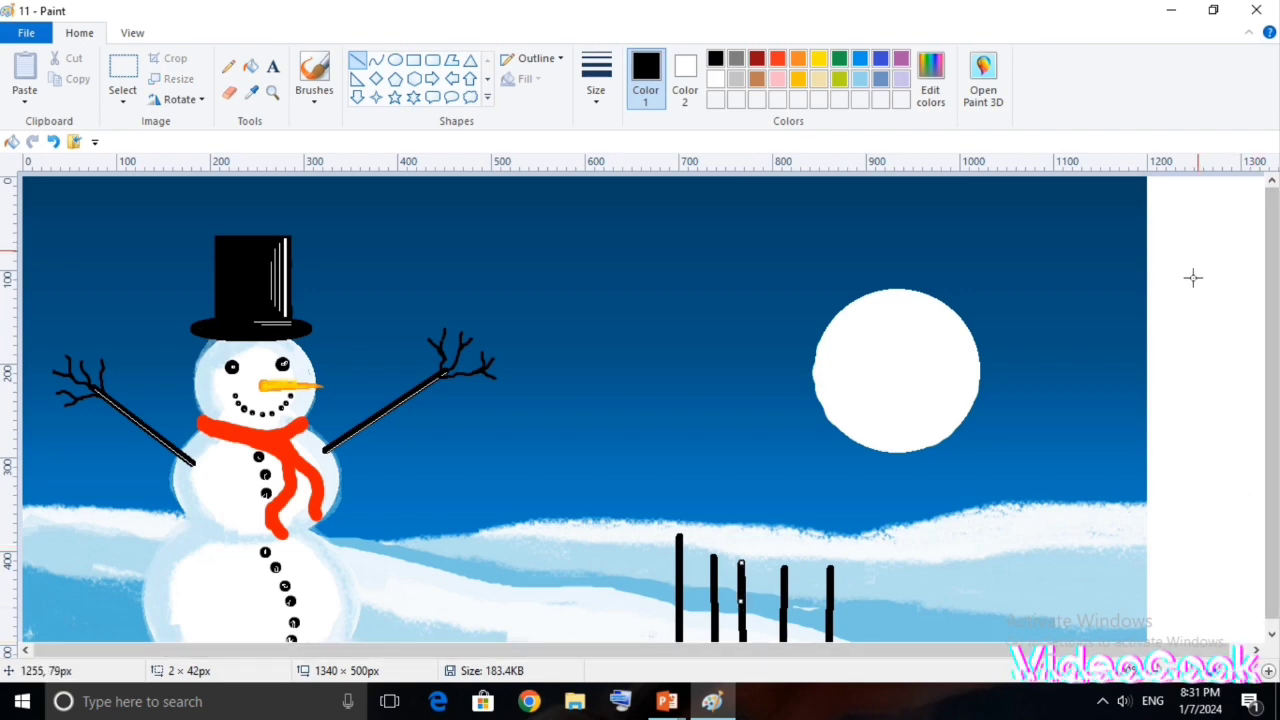
pyautogui.moveTo(647, 573); pyautogui.dragTo(910, 608)
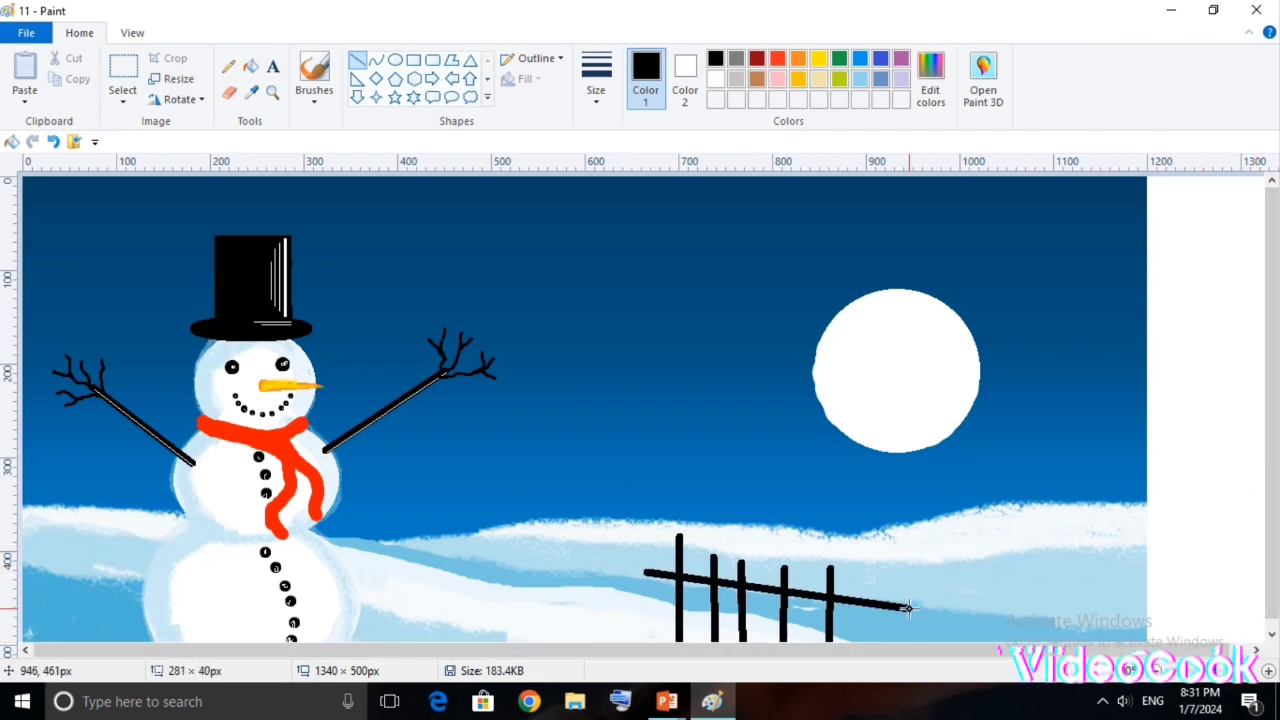
pyautogui.moveTo(651, 614); pyautogui.dragTo(875, 634)
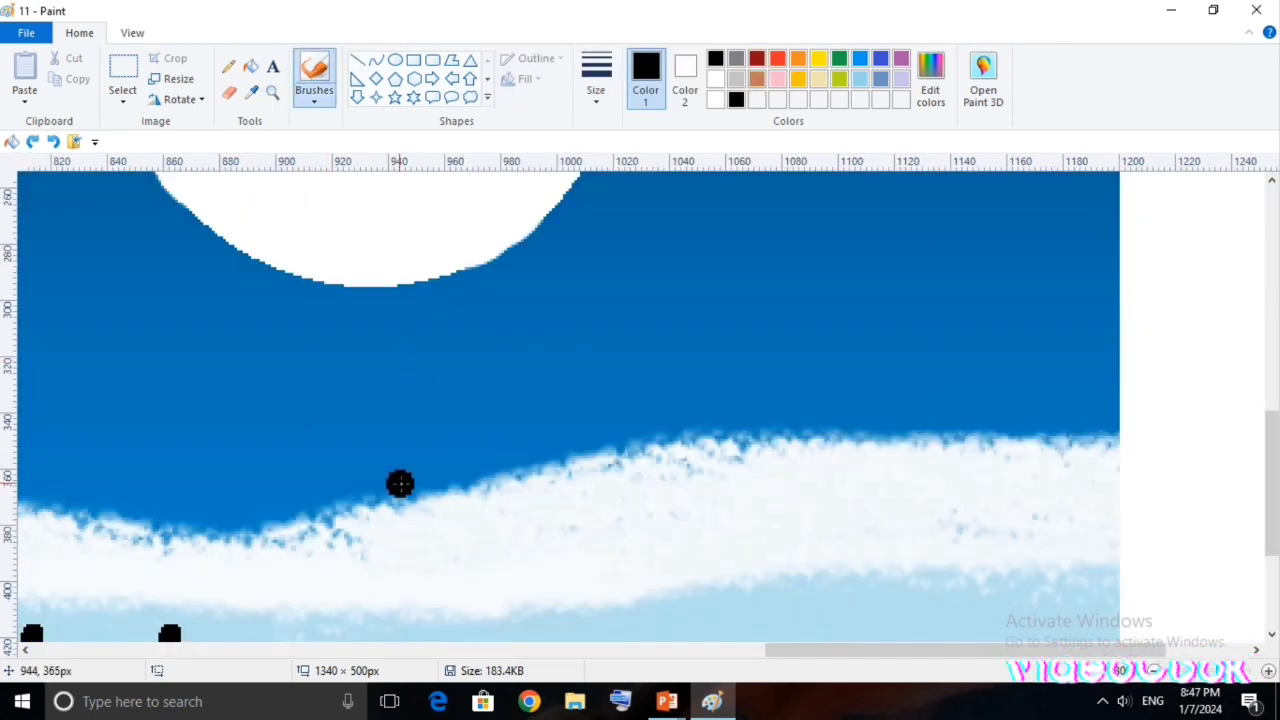
# Brush two textured black fir trees on the snowy ridge below and just right of the moon.
pyautogui.moveTo(400, 484)
pyautogui.mouseDown()
pyautogui.moveTo(380, 475)
pyautogui.moveTo(410, 445)
pyautogui.moveTo(420, 390)
pyautogui.moveTo(400, 313)
pyautogui.moveTo(503, 473)
pyautogui.moveTo(391, 380)
pyautogui.mouseUp()
pyautogui.moveTo(645, 432)
pyautogui.mouseDown()
pyautogui.moveTo(601, 441)
pyautogui.moveTo(598, 262)
pyautogui.moveTo(618, 239)
pyautogui.moveTo(655, 443)
pyautogui.moveTo(640, 445)
pyautogui.mouseUp()
# Brush a large and a narrower black fir tree on the ridge between the snowman and the moon.
pyautogui.moveTo(786, 651); pyautogui.dragTo(446, 651)
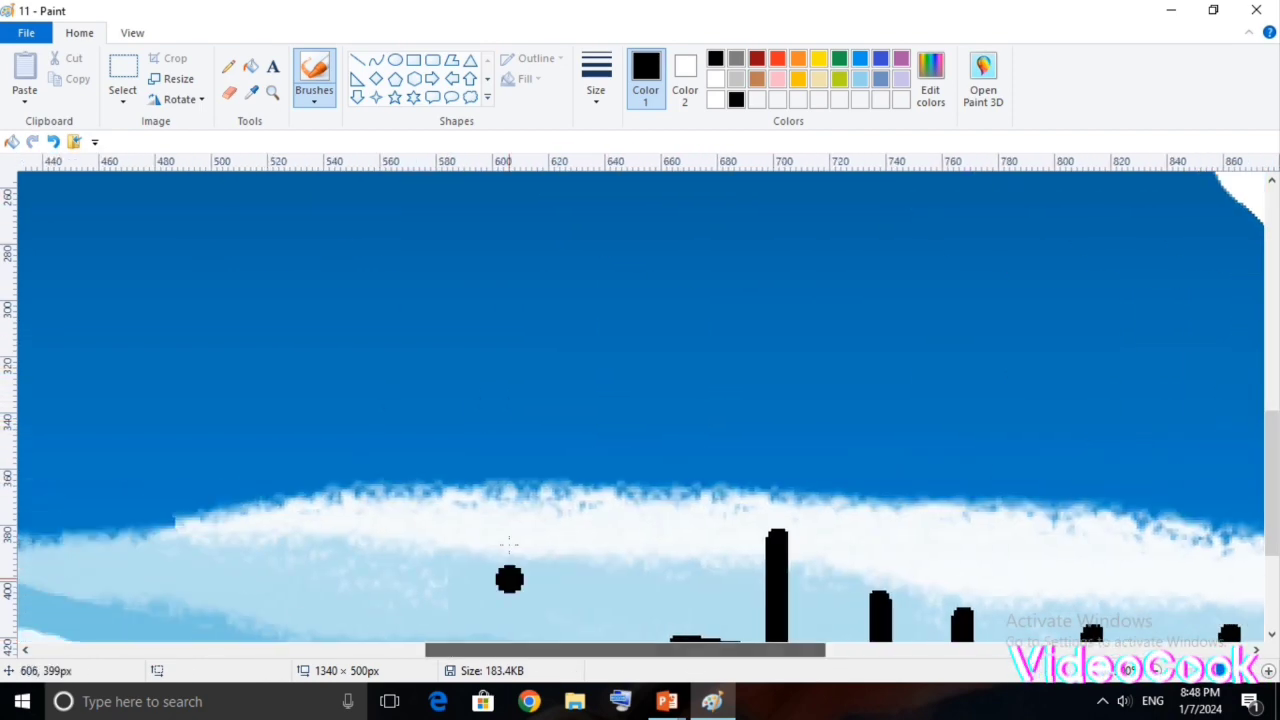
pyautogui.moveTo(485, 459)
pyautogui.mouseDown()
pyautogui.moveTo(448, 461)
pyautogui.moveTo(510, 433)
pyautogui.moveTo(439, 390)
pyautogui.moveTo(555, 462)
pyautogui.moveTo(441, 479)
pyautogui.moveTo(510, 380)
pyautogui.moveTo(486, 362)
pyautogui.moveTo(518, 301)
pyautogui.moveTo(485, 456)
pyautogui.moveTo(531, 350)
pyautogui.moveTo(553, 460)
pyautogui.moveTo(515, 328)
pyautogui.moveTo(504, 464)
pyautogui.moveTo(557, 399)
pyautogui.moveTo(552, 418)
pyautogui.moveTo(488, 359)
pyautogui.moveTo(505, 264)
pyautogui.moveTo(549, 405)
pyautogui.moveTo(483, 351)
pyautogui.moveTo(545, 312)
pyautogui.moveTo(620, 545)
pyautogui.mouseUp()
pyautogui.scroll(3, 517, 301)
pyautogui.scroll(-3, 519, 370)
pyautogui.scroll(3, 519, 370)
pyautogui.moveTo(710, 595)
pyautogui.mouseDown()
pyautogui.moveTo(741, 569)
pyautogui.moveTo(698, 506)
pyautogui.moveTo(724, 488)
pyautogui.moveTo(746, 392)
pyautogui.moveTo(720, 376)
pyautogui.moveTo(700, 448)
pyautogui.moveTo(732, 385)
pyautogui.moveTo(785, 492)
pyautogui.moveTo(745, 498)
pyautogui.moveTo(691, 566)
pyautogui.moveTo(716, 585)
pyautogui.moveTo(750, 540)
pyautogui.mouseUp()
pyautogui.moveTo(757, 657); pyautogui.dragTo(804, 657)
# Brush two smaller black fir trees on the ridge, one on each side of the existing middle pair.
pyautogui.click(272, 92)
pyautogui.rightClick(491, 366)
pyautogui.click(491, 366)
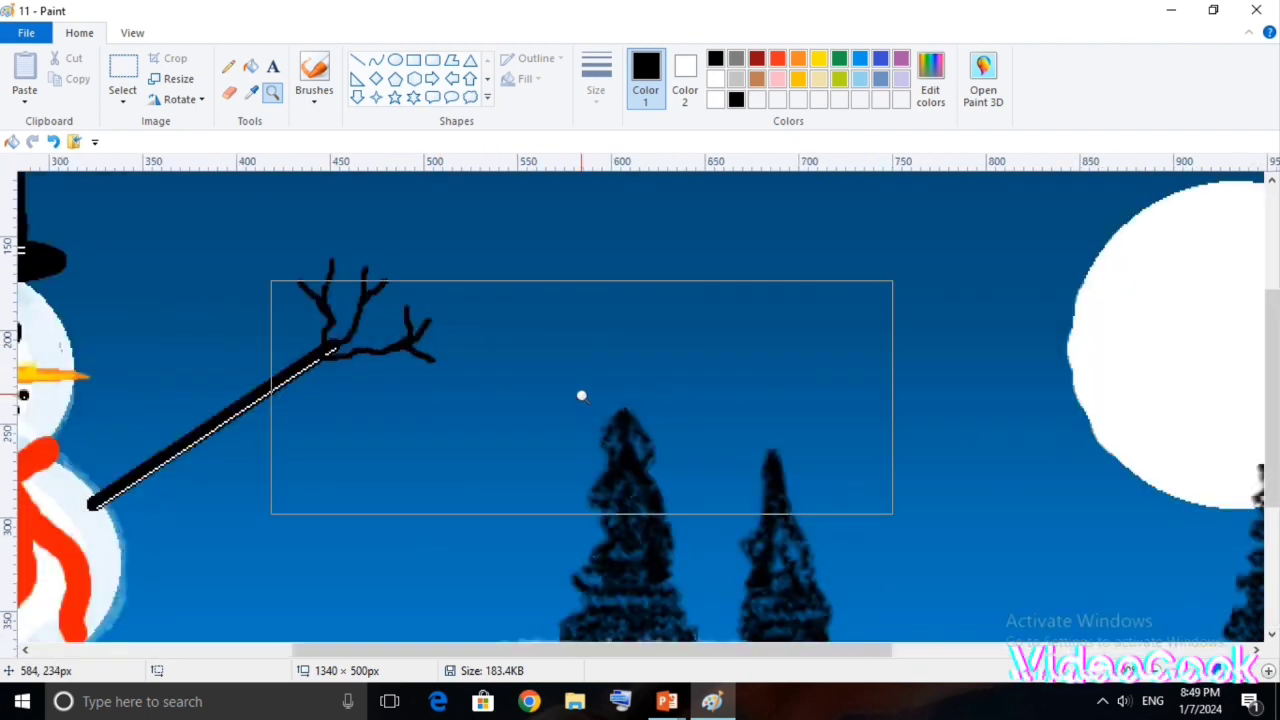
pyautogui.click(580, 394)
pyautogui.moveTo(966, 357)
pyautogui.mouseDown()
pyautogui.moveTo(970, 252)
pyautogui.moveTo(925, 296)
pyautogui.moveTo(985, 282)
pyautogui.moveTo(990, 372)
pyautogui.mouseUp()
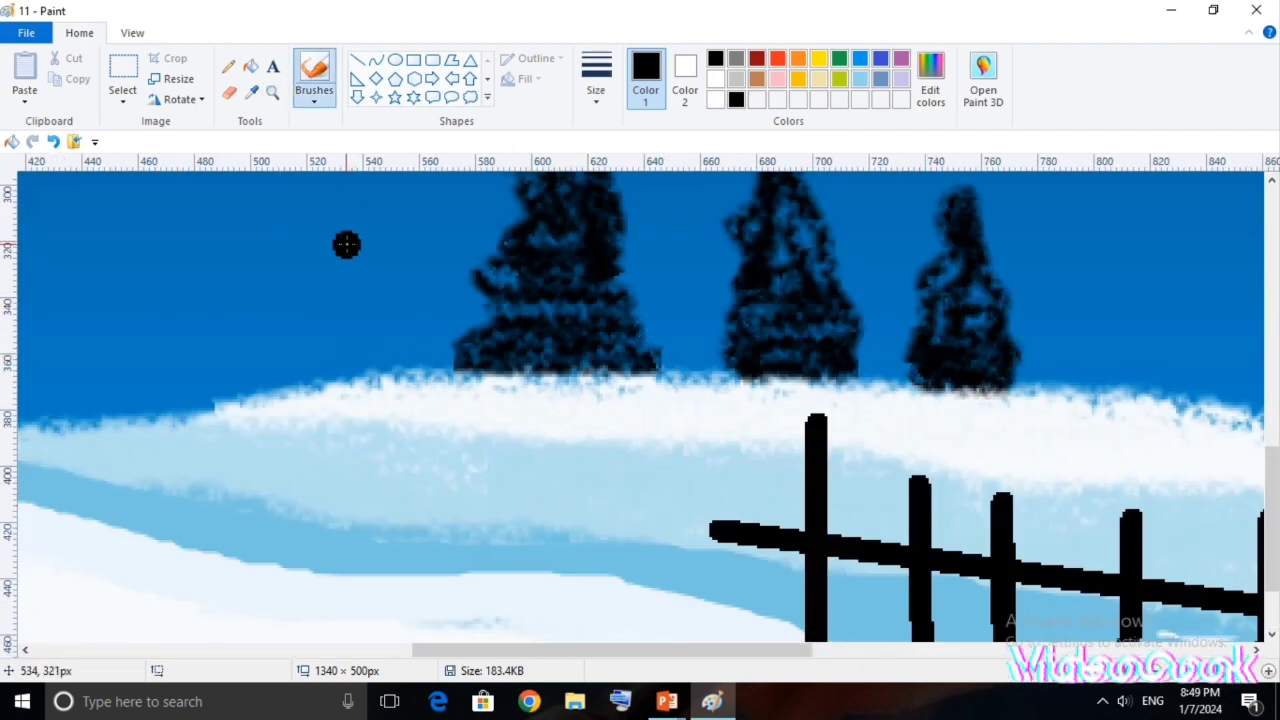
pyautogui.moveTo(346, 243)
pyautogui.mouseDown()
pyautogui.moveTo(326, 350)
pyautogui.moveTo(340, 370)
pyautogui.mouseUp()
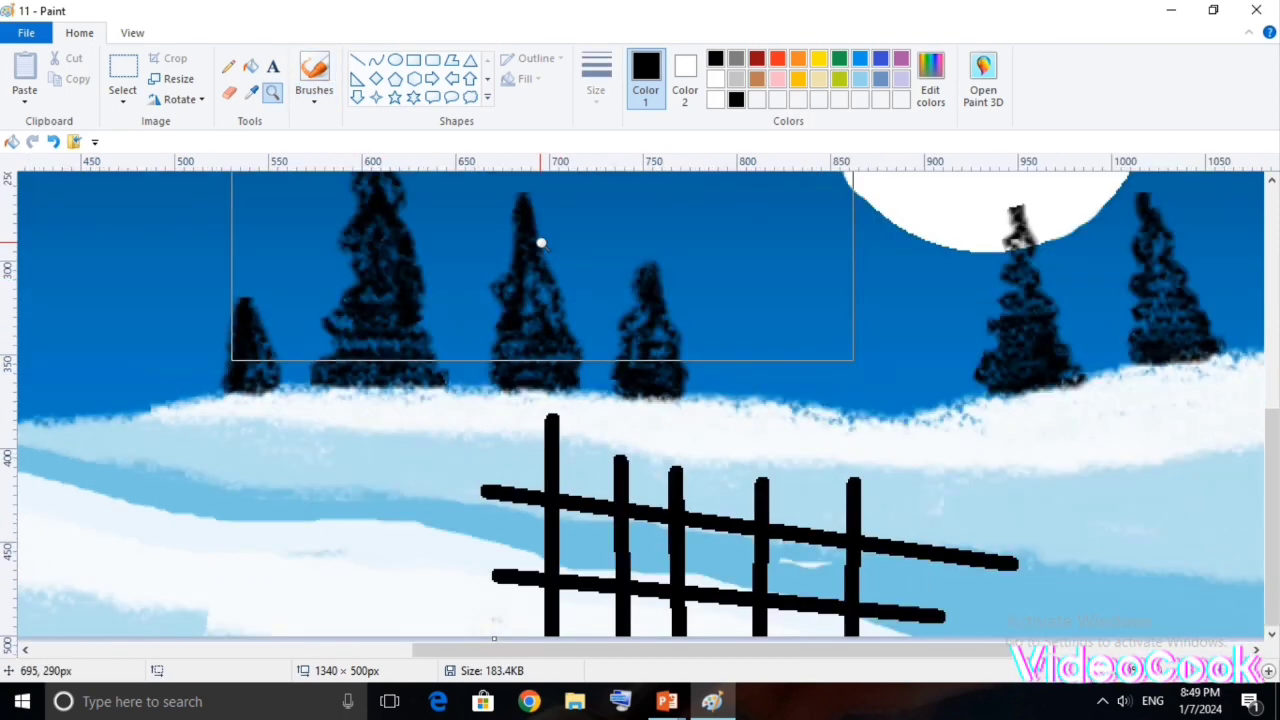
# Brush white snow patches onto the branches of the two fir trees beside the moon.
pyautogui.click(1170, 220)
pyautogui.click(314, 80)
pyautogui.scroll(-2, 451, 540)
pyautogui.moveTo(462, 524)
pyautogui.mouseDown()
pyautogui.moveTo(514, 504)
pyautogui.moveTo(508, 470)
pyautogui.mouseUp()
pyautogui.moveTo(460, 420); pyautogui.dragTo(518, 418)
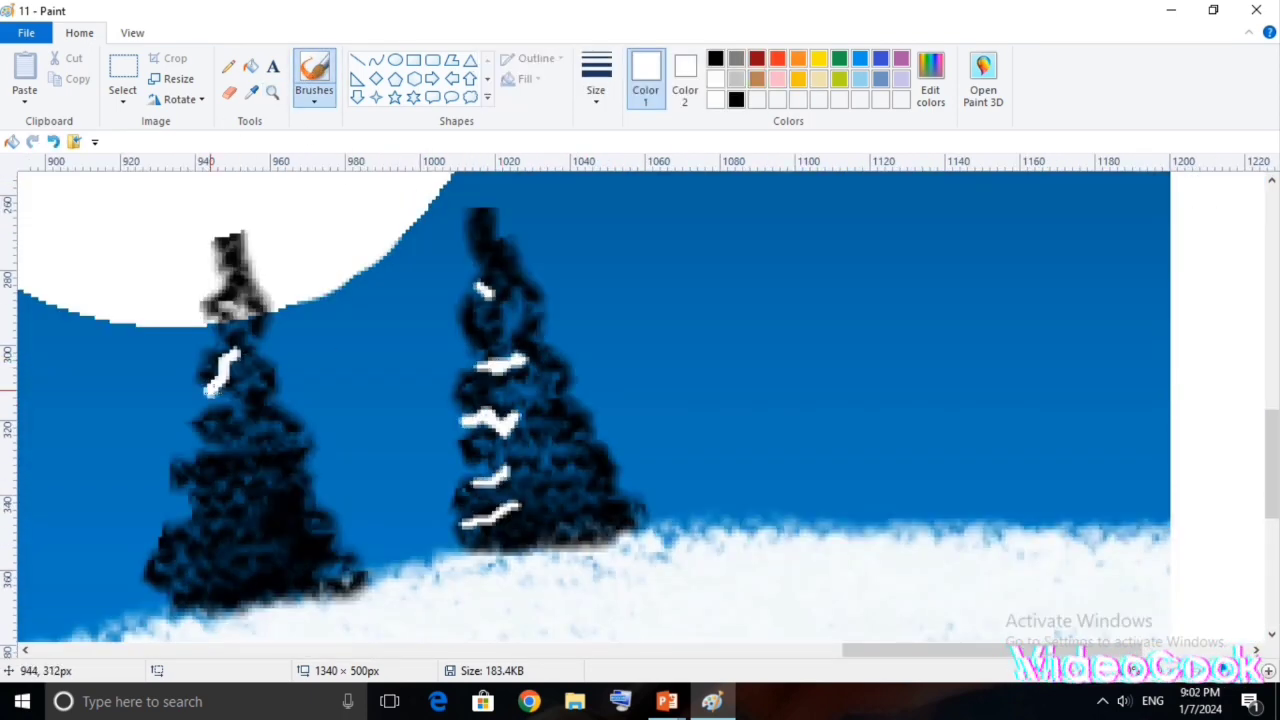
pyautogui.moveTo(178, 600); pyautogui.dragTo(243, 568)
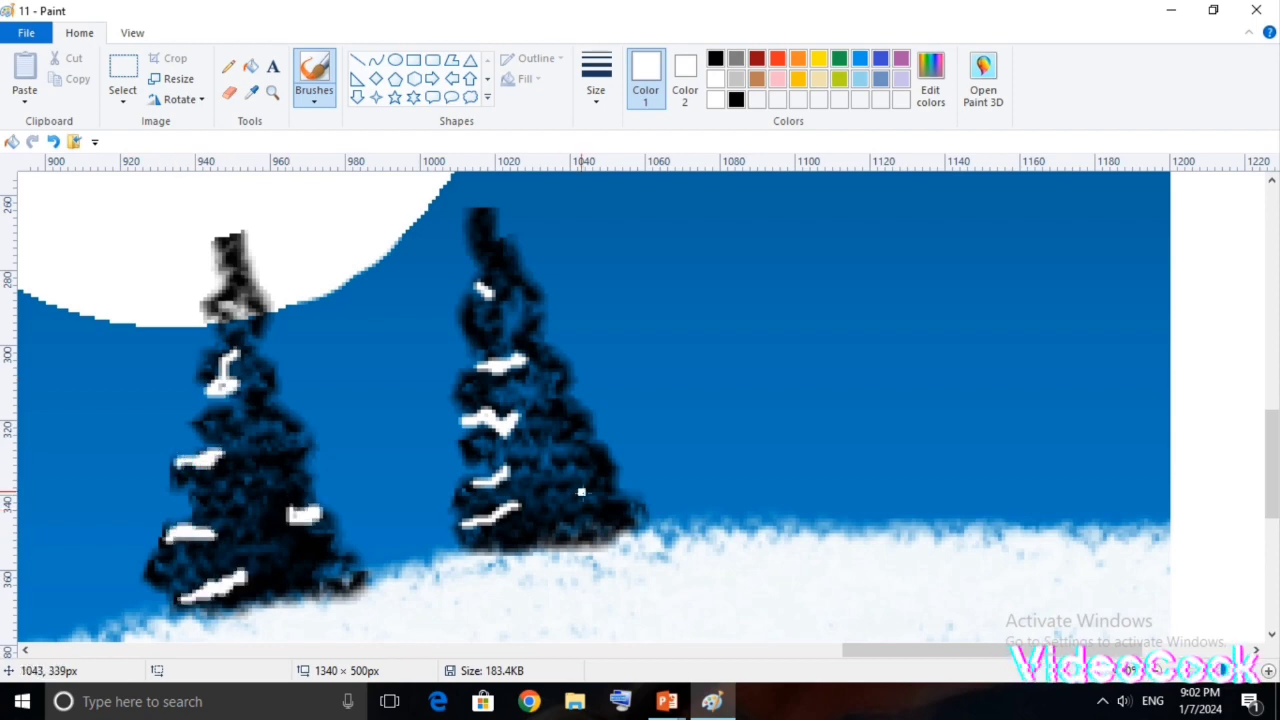
# Brush white snow patches onto the two fir trees above the fence, replacing the narrow tree's upper slanted stroke with a steeper one.
pyautogui.hscroll(-5, 490, 490)
pyautogui.moveTo(358, 547); pyautogui.dragTo(405, 540)
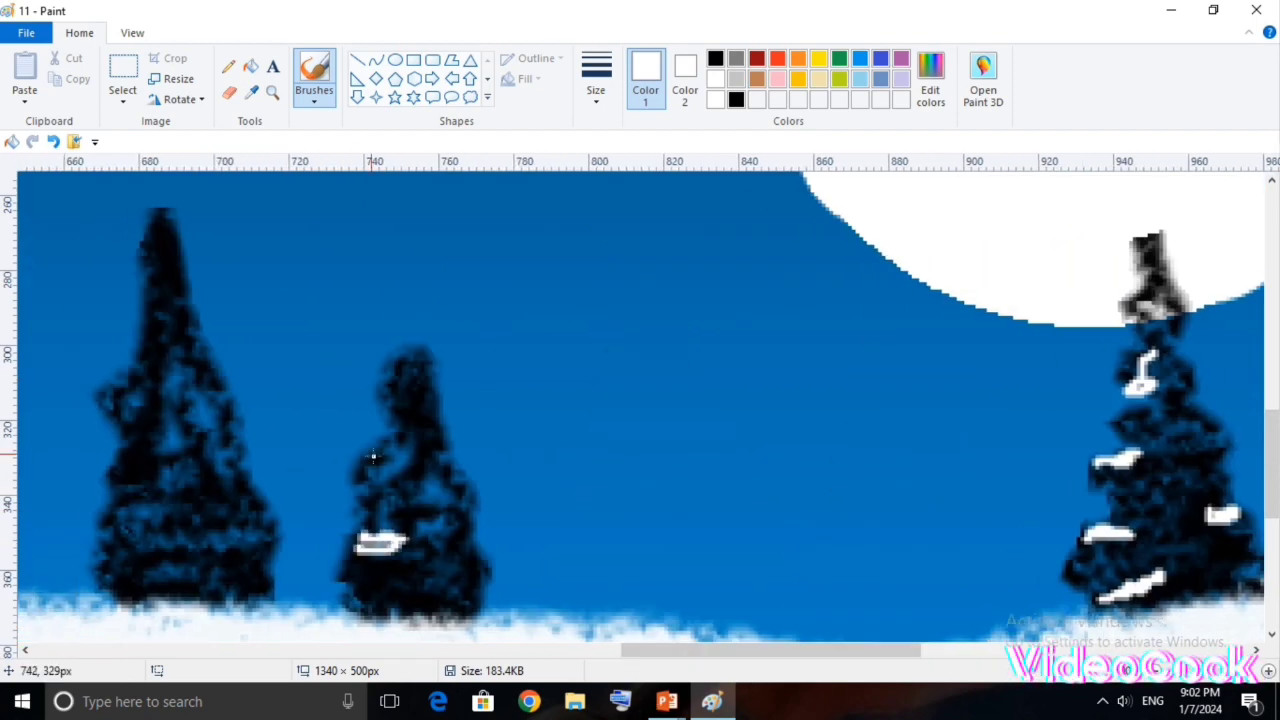
pyautogui.moveTo(90, 552); pyautogui.dragTo(156, 547)
pyautogui.moveTo(108, 488)
pyautogui.mouseDown()
pyautogui.moveTo(143, 476)
pyautogui.moveTo(160, 425)
pyautogui.mouseUp()
pyautogui.moveTo(104, 400); pyautogui.dragTo(166, 362)
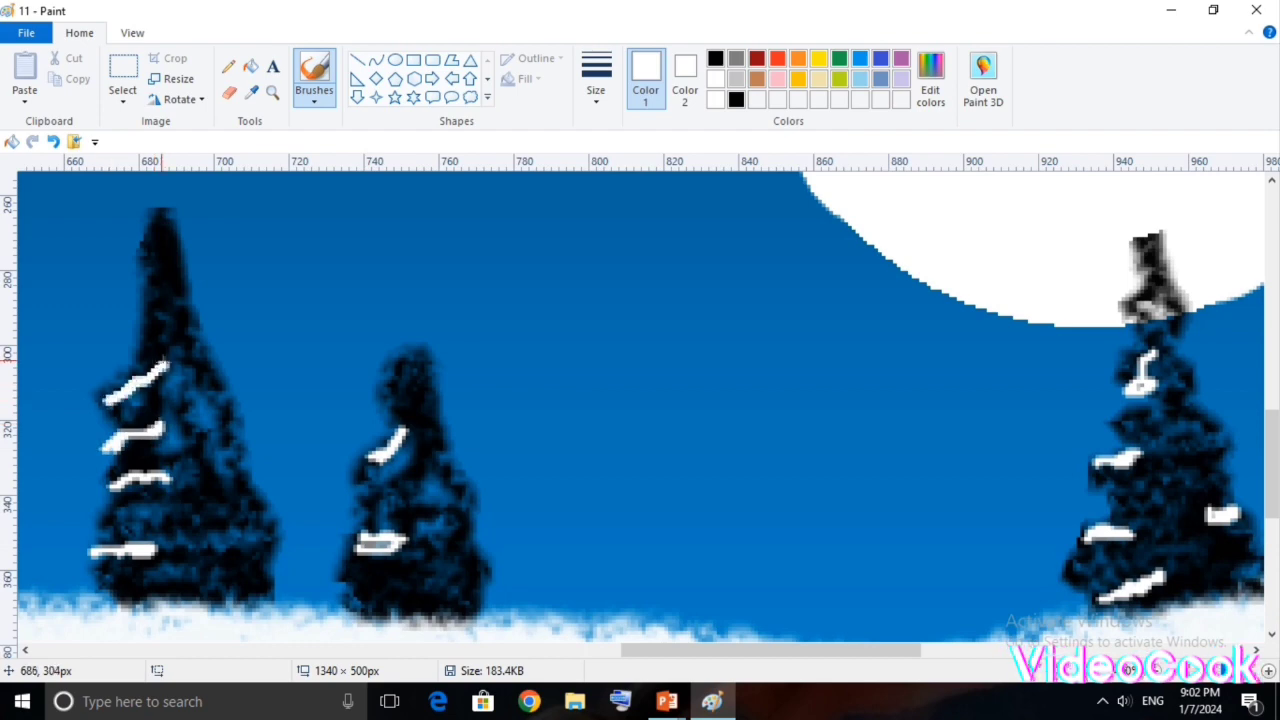
pyautogui.hotkey('ctrl', 'z')
pyautogui.moveTo(146, 306); pyautogui.dragTo(140, 368)
pyautogui.moveTo(255, 578); pyautogui.dragTo(262, 530)
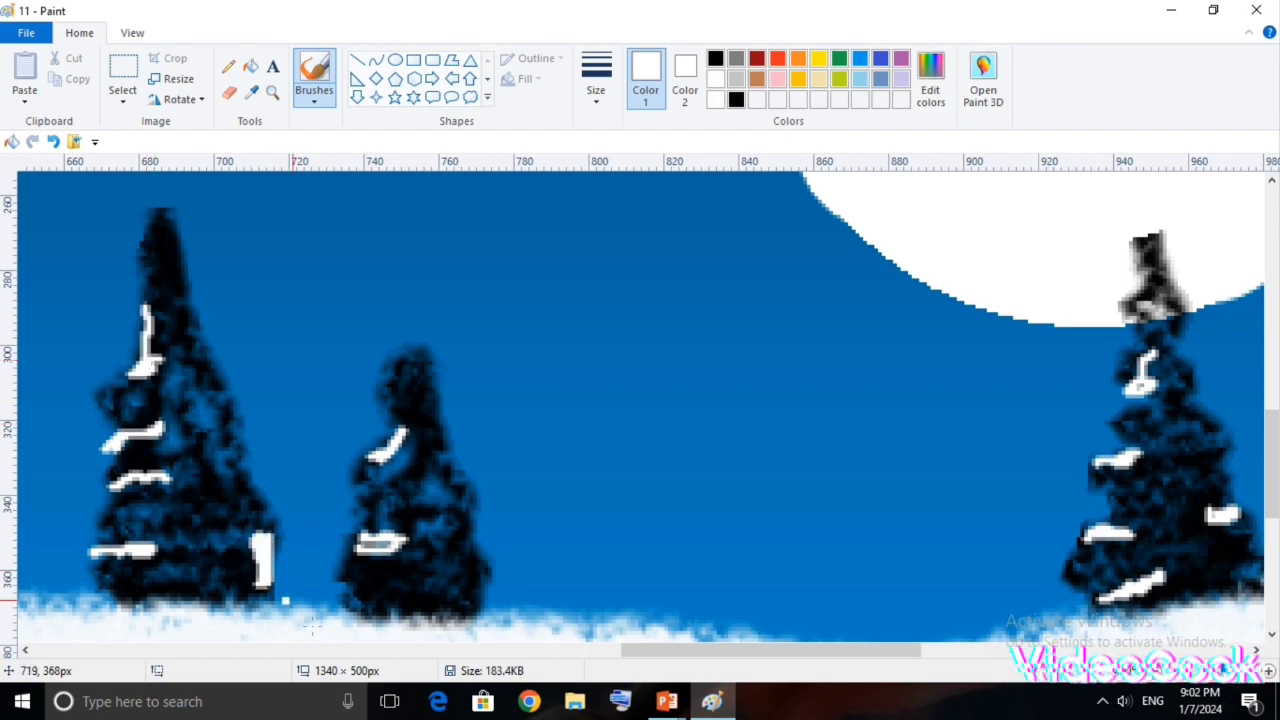
# Add the remaining white snow strokes to the group of four fir trees between the snowman and the moon.
pyautogui.moveTo(655, 650); pyautogui.dragTo(495, 660)
pyautogui.moveTo(1078, 545); pyautogui.dragTo(1090, 592)
pyautogui.moveTo(1128, 545); pyautogui.dragTo(1133, 493)
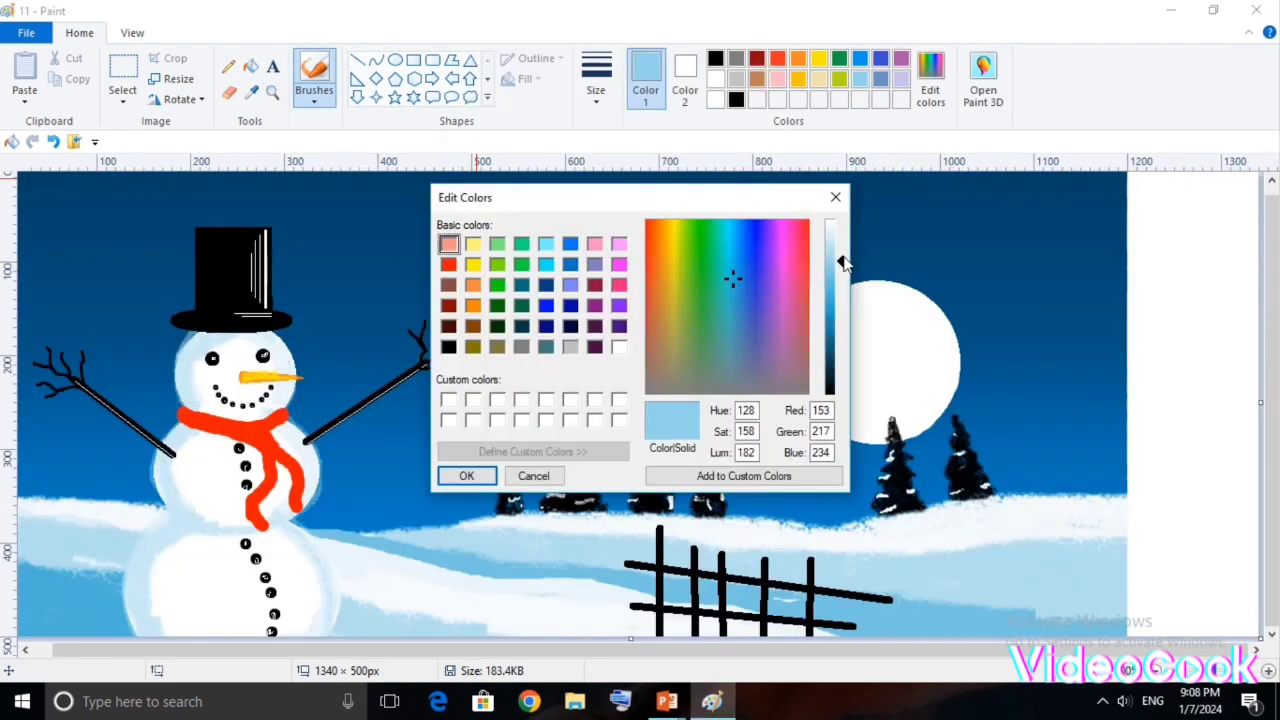
# Mix a custom light blue drawing colour by adjusting the luminance of the hue 128, saturation 158 shade.
pyautogui.moveTo(843, 268)
pyautogui.mouseDown()
pyautogui.moveTo(843, 252)
pyautogui.moveTo(843, 268)
pyautogui.mouseUp()
pyautogui.click(466, 474)
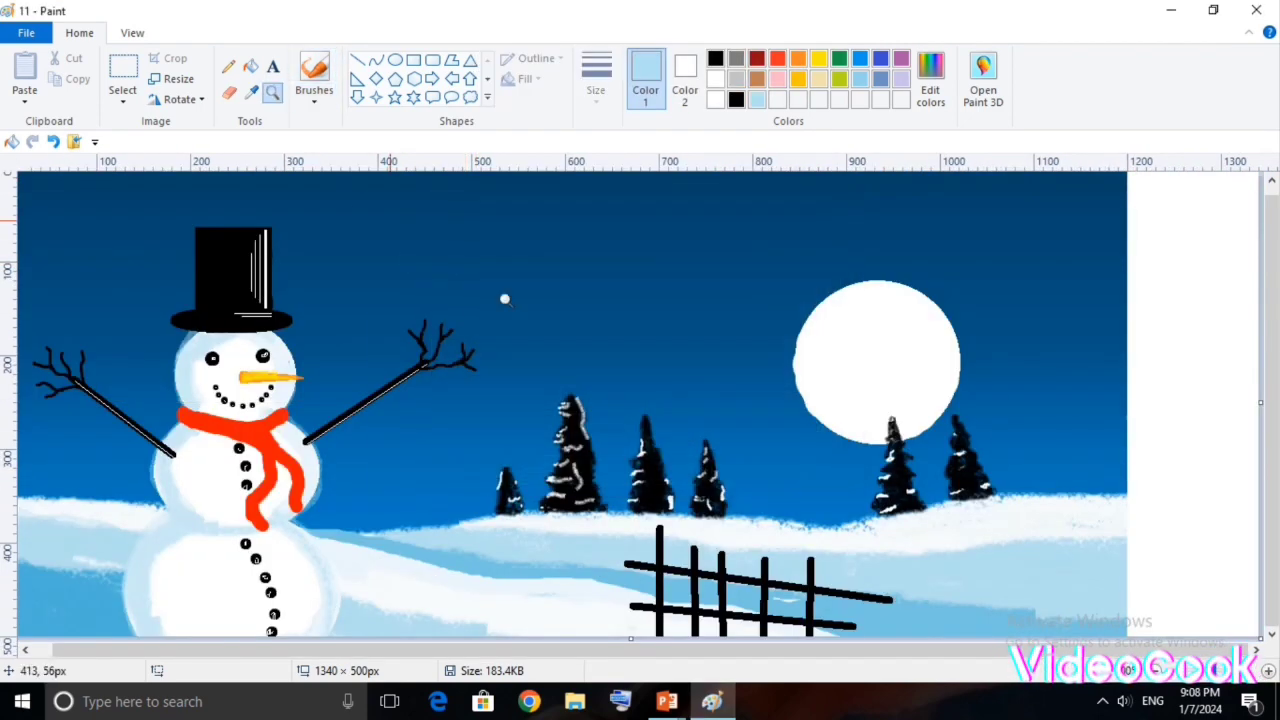
# Brush light blue shadows onto the snow beneath the group of four fir trees behind the fence.
pyautogui.click(721, 560)
pyautogui.click(314, 75)
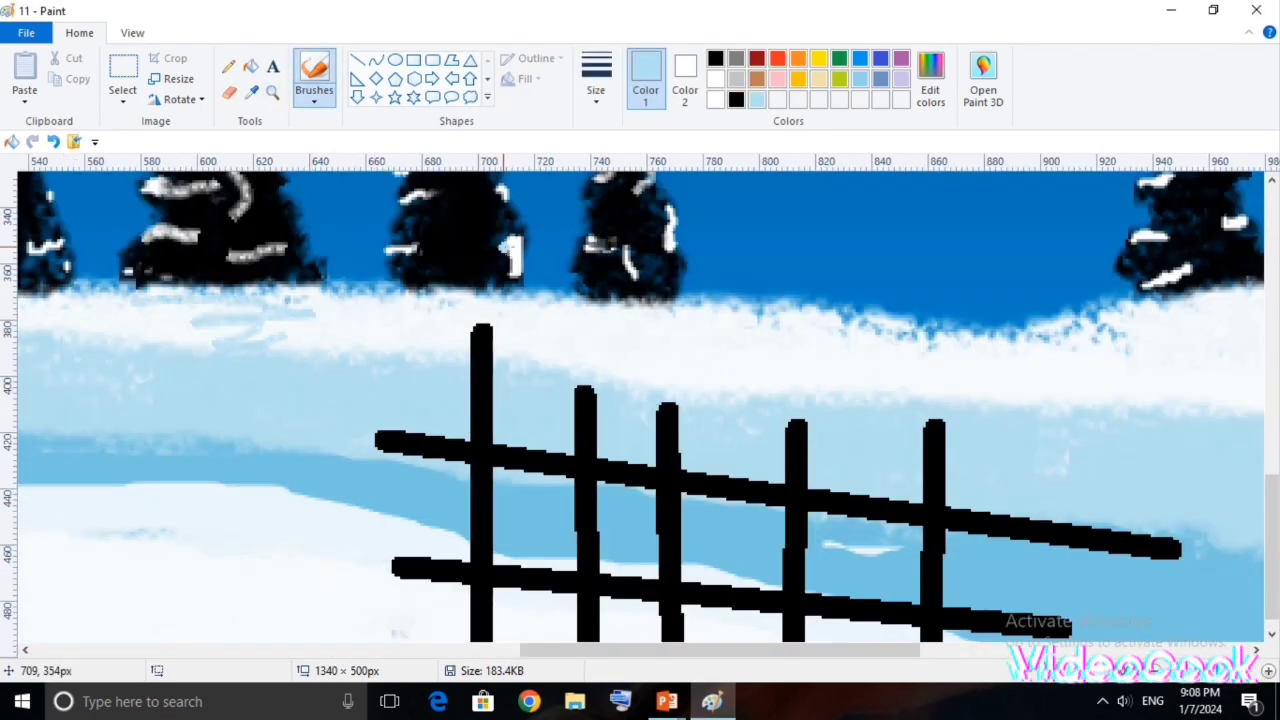
pyautogui.moveTo(125, 295)
pyautogui.mouseDown()
pyautogui.moveTo(170, 330)
pyautogui.moveTo(250, 322)
pyautogui.moveTo(236, 300)
pyautogui.mouseUp()
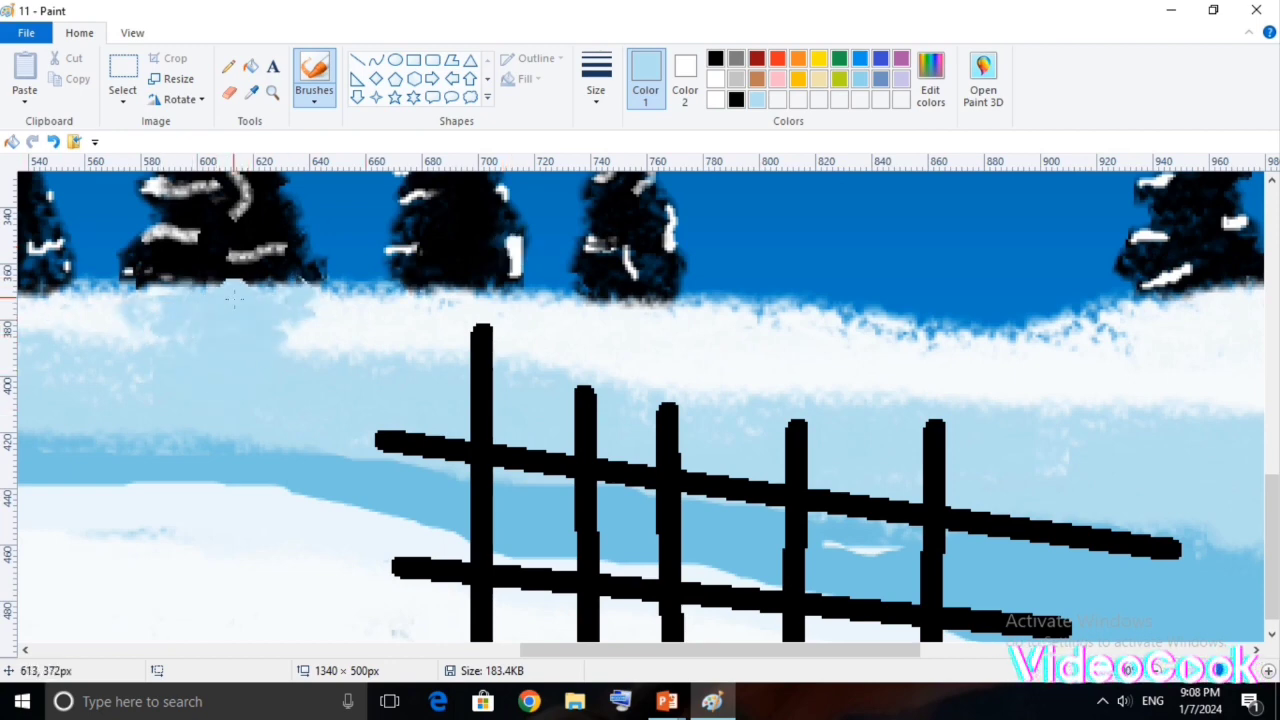
pyautogui.moveTo(385, 290)
pyautogui.mouseDown()
pyautogui.moveTo(439, 318)
pyautogui.moveTo(455, 345)
pyautogui.mouseUp()
pyautogui.moveTo(600, 295)
pyautogui.mouseDown()
pyautogui.moveTo(631, 343)
pyautogui.moveTo(625, 376)
pyautogui.moveTo(665, 310)
pyautogui.mouseUp()
pyautogui.moveTo(743, 652); pyautogui.dragTo(616, 652)
pyautogui.moveTo(408, 283); pyautogui.dragTo(433, 316)
# Brush tapering light blue shadows onto the snow beneath the two fir trees beside the moon, undoing the stray dab in the sky.
pyautogui.moveTo(666, 651); pyautogui.dragTo(1050, 695)
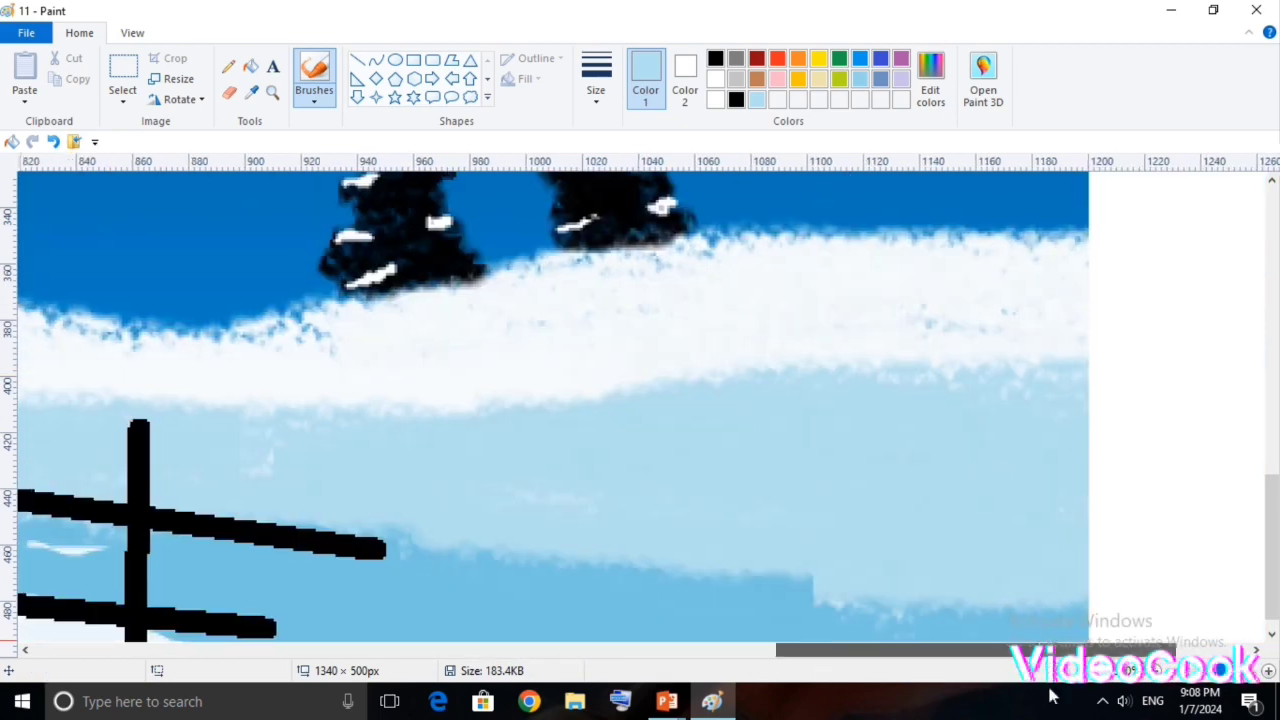
pyautogui.moveTo(395, 318)
pyautogui.mouseDown()
pyautogui.moveTo(478, 328)
pyautogui.moveTo(510, 316)
pyautogui.mouseUp()
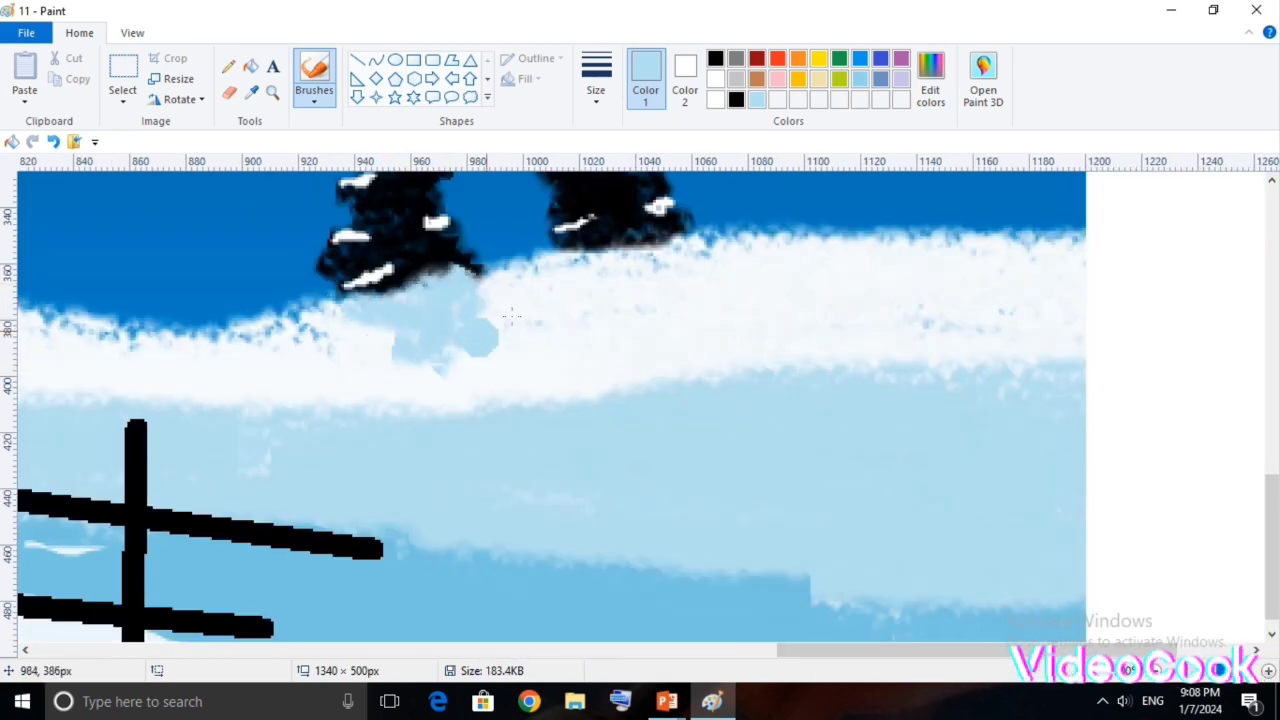
pyautogui.moveTo(575, 255)
pyautogui.mouseDown()
pyautogui.moveTo(666, 273)
pyautogui.moveTo(654, 339)
pyautogui.moveTo(643, 273)
pyautogui.moveTo(690, 300)
pyautogui.mouseUp()
pyautogui.click(470, 220)
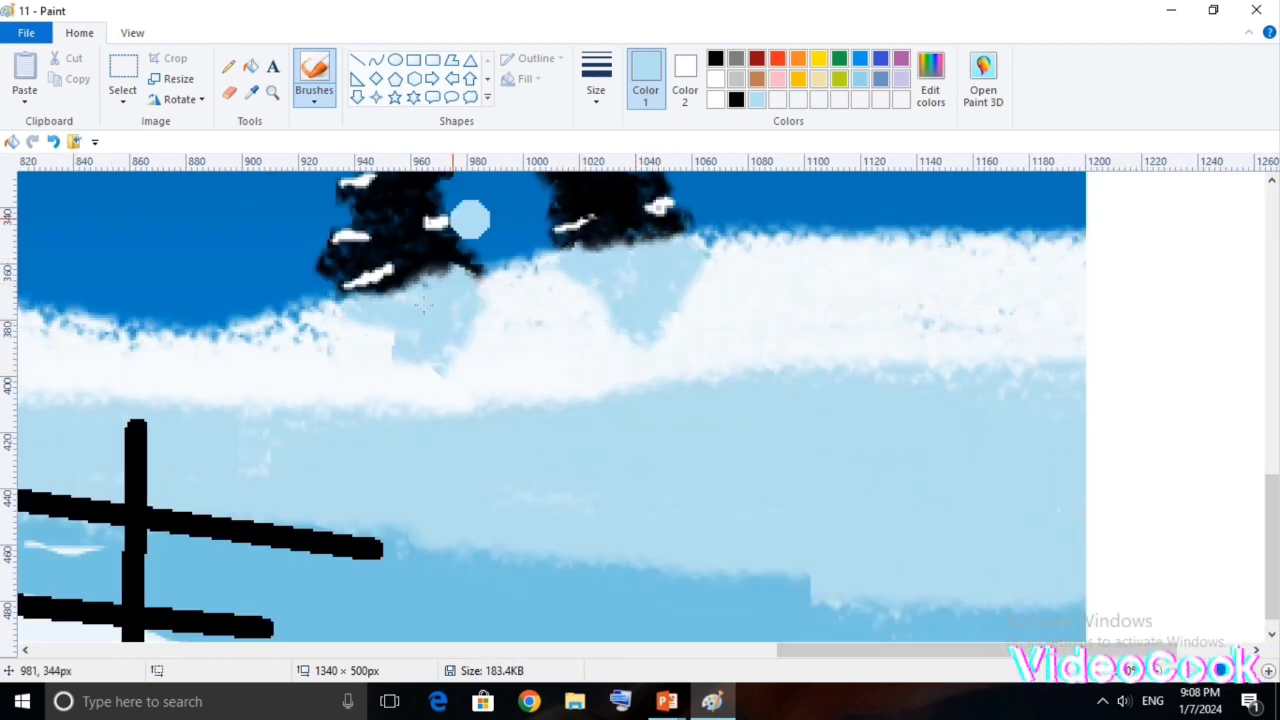
pyautogui.hotkey('ctrl', 'z')
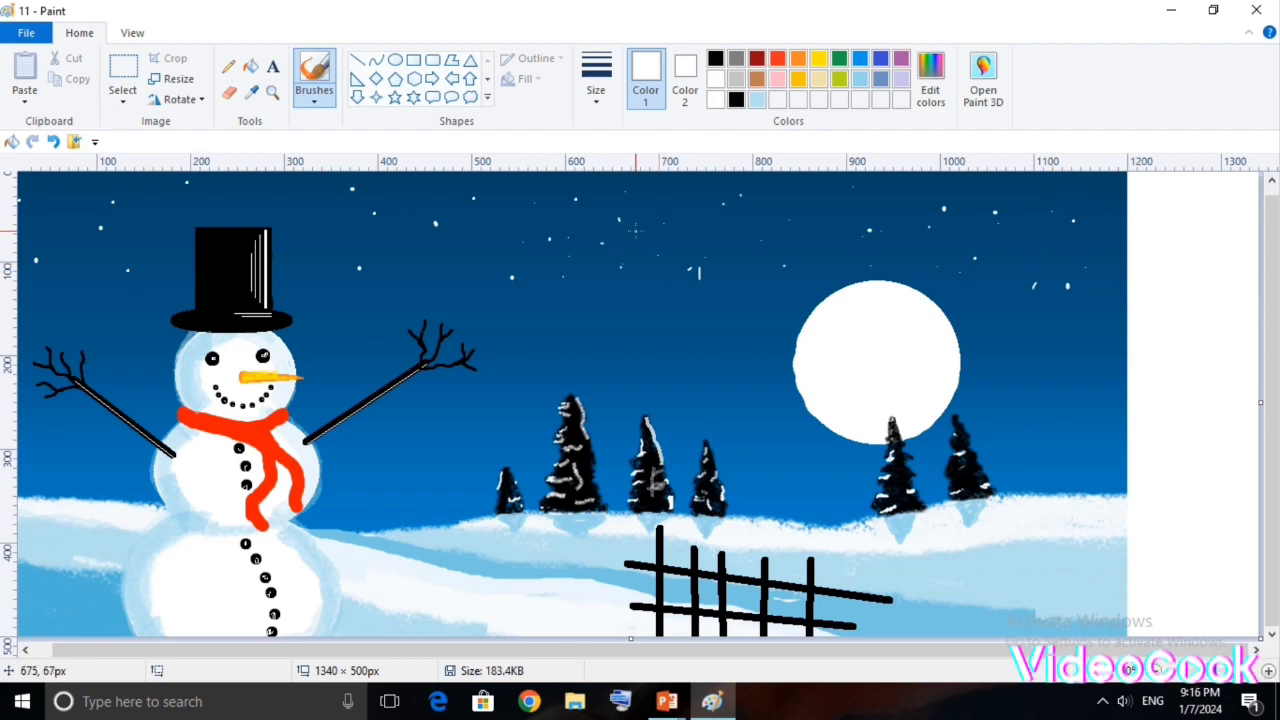
# Draw small white four-point stars of varying sizes across the upper night sky and around the moon.
pyautogui.click(375, 97)
pyautogui.moveTo(508, 205); pyautogui.dragTo(514, 214)
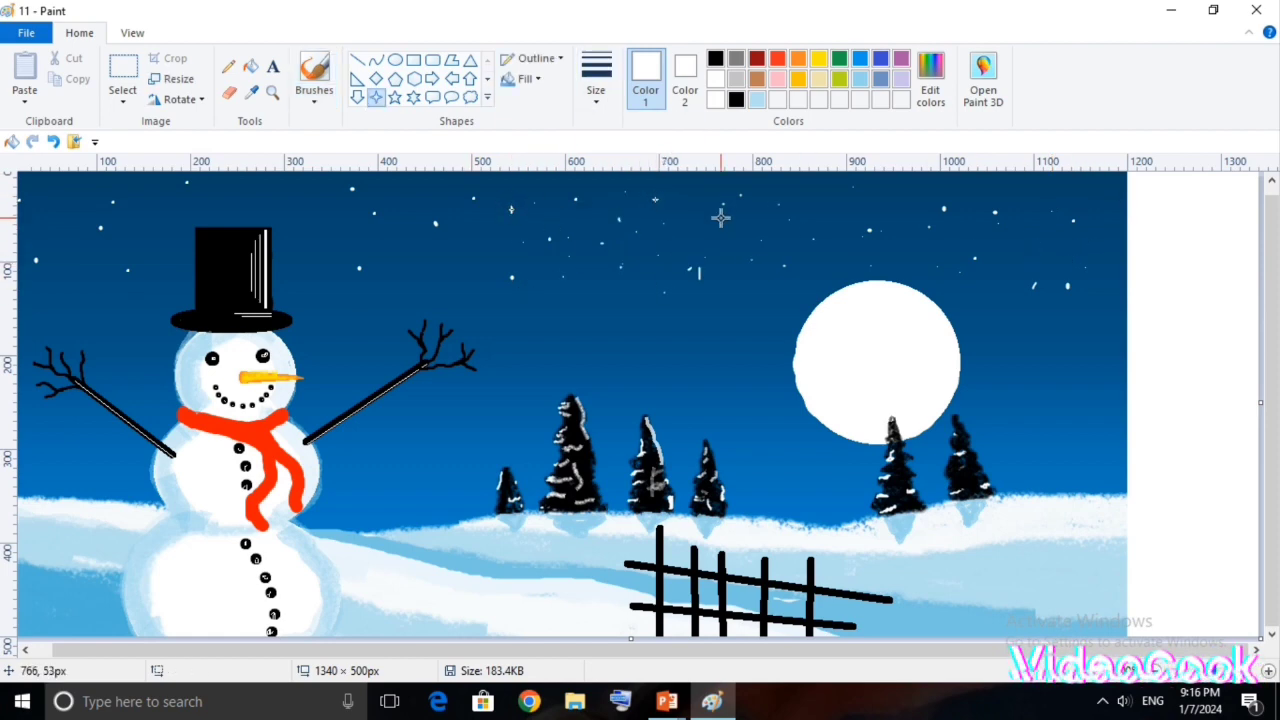
pyautogui.moveTo(217, 184); pyautogui.dragTo(228, 195)
pyautogui.moveTo(133, 188); pyautogui.dragTo(144, 203)
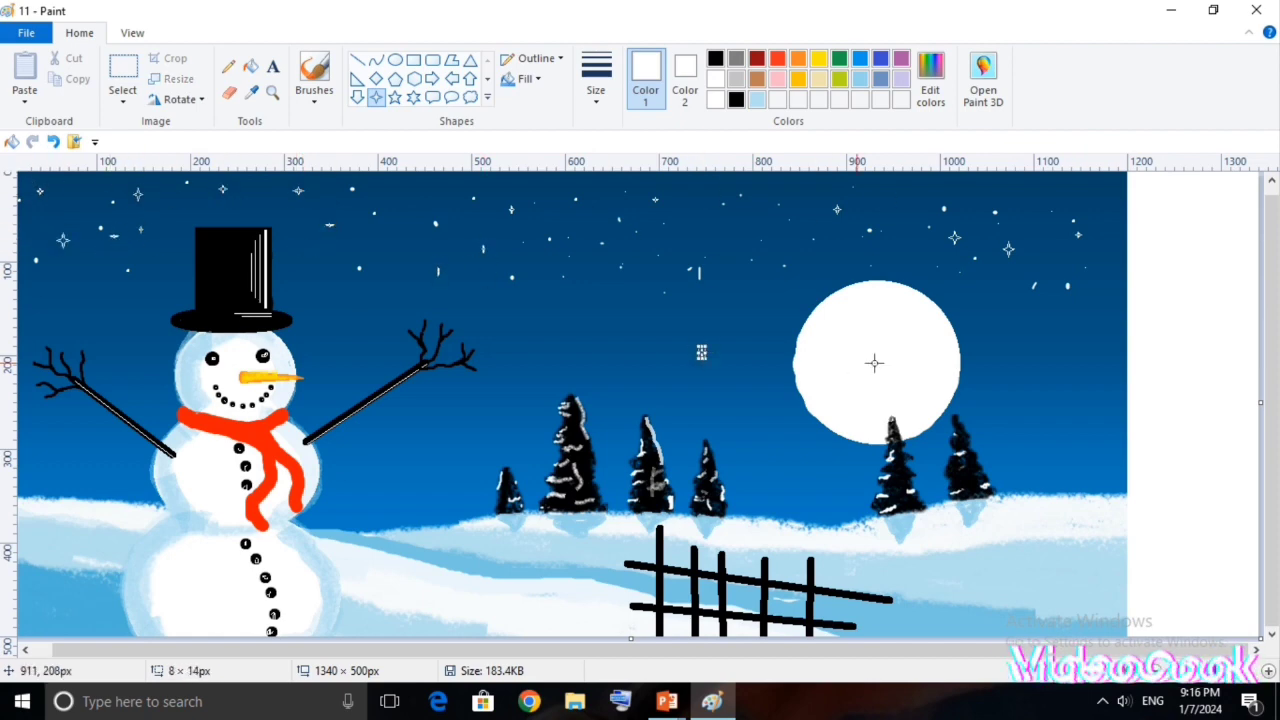
# Draw small white six-point stars across the middle of the sky and around the snowman's hat, and add tiny white brush dots beside the hat.
pyautogui.click(413, 97)
pyautogui.moveTo(572, 302); pyautogui.dragTo(585, 317)
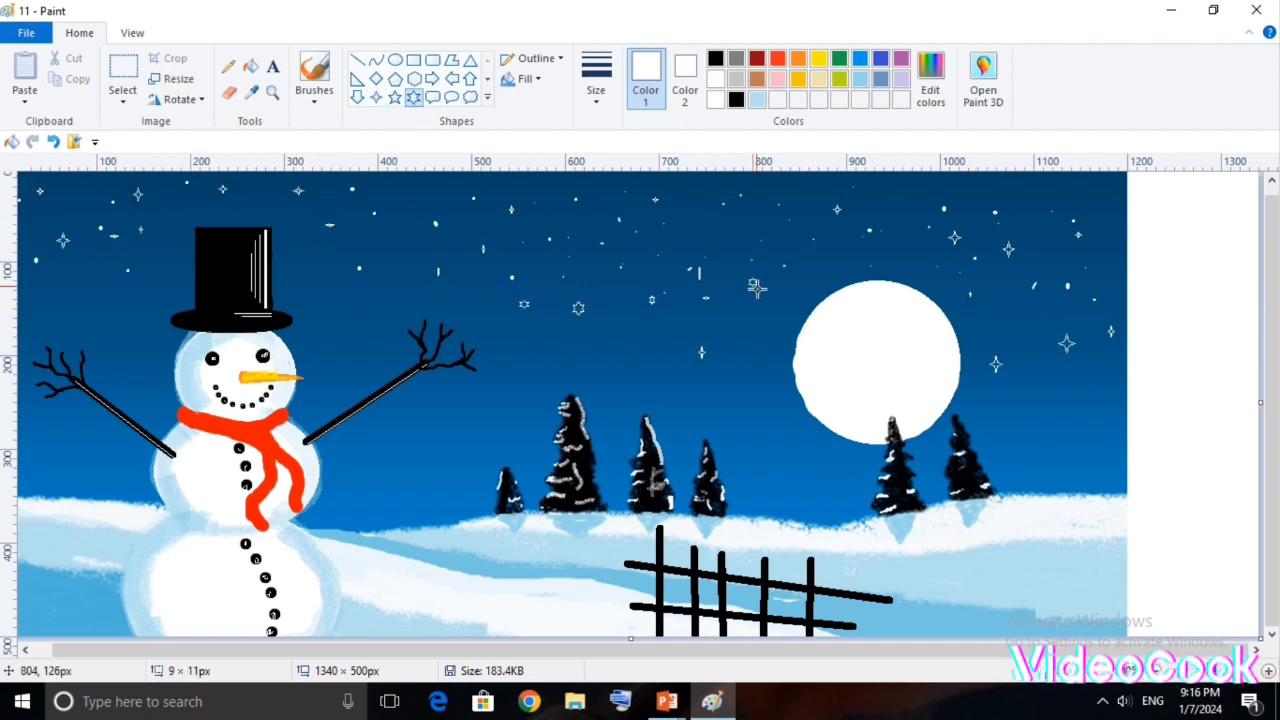
pyautogui.moveTo(356, 305); pyautogui.dragTo(369, 320)
pyautogui.click(228, 66)
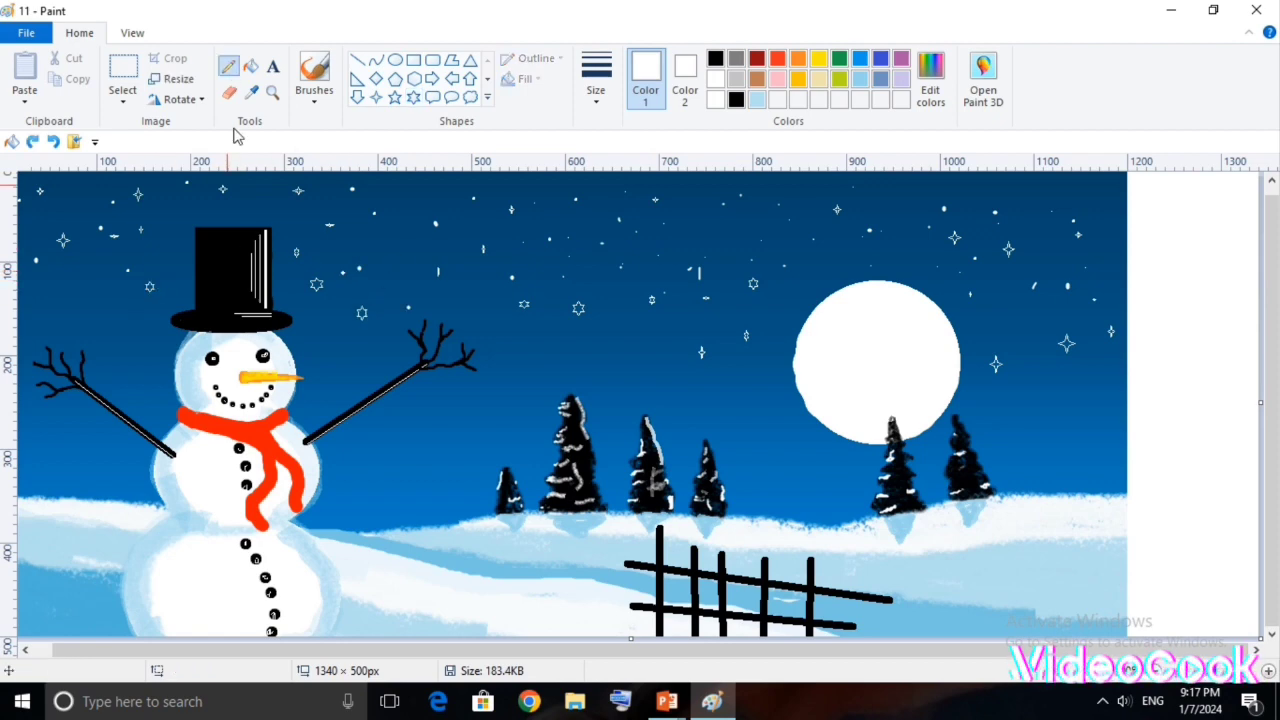
pyautogui.click(314, 75)
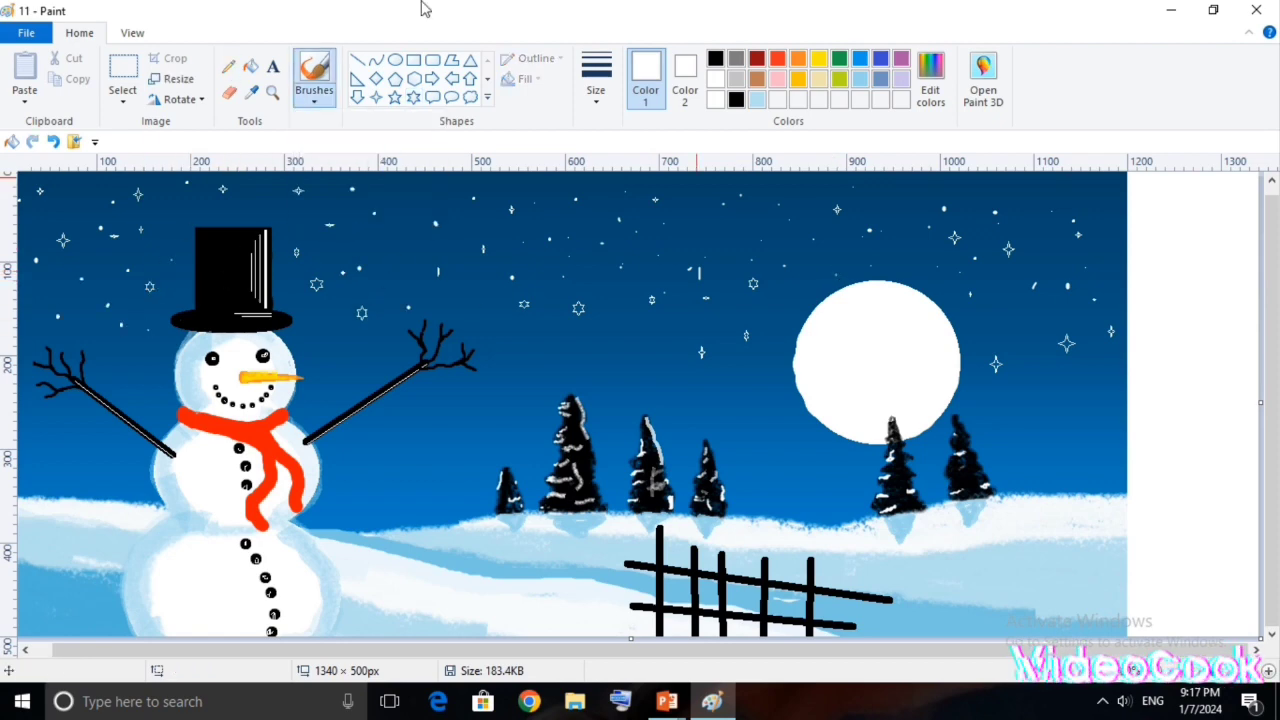